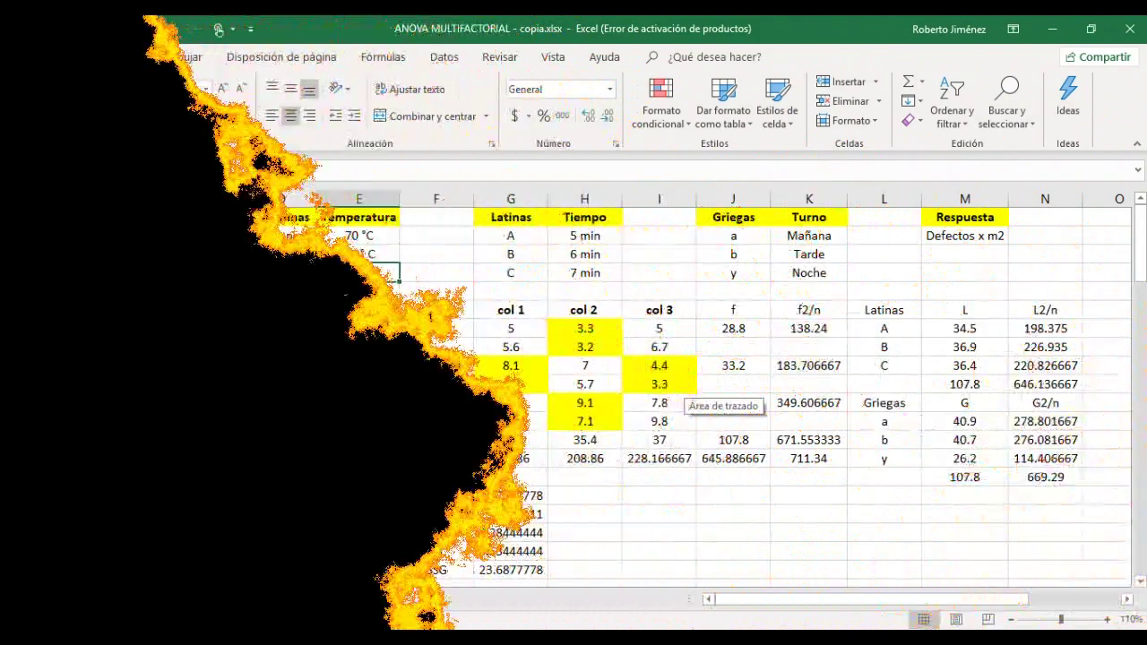
Examine the experimental data, sums of squares, fitted values and ANOVA tables on Hoja3
key(Left)
key(Left)
key(Left)
key(Right)
key(Right)
key(Right)
key(Right)
key(Right)
key(Right)
key(Down)
key(Down)
key(Down)
key(Down)
key(Down)
key(Down)
key(Down)
key(Down)
key(Down)
key(Down)
key(Down)
key(Down)
key(Down)
key(Down)
key(Down)
key(Down)
key(Down)
key(Down)
key(Down)
key(Down)
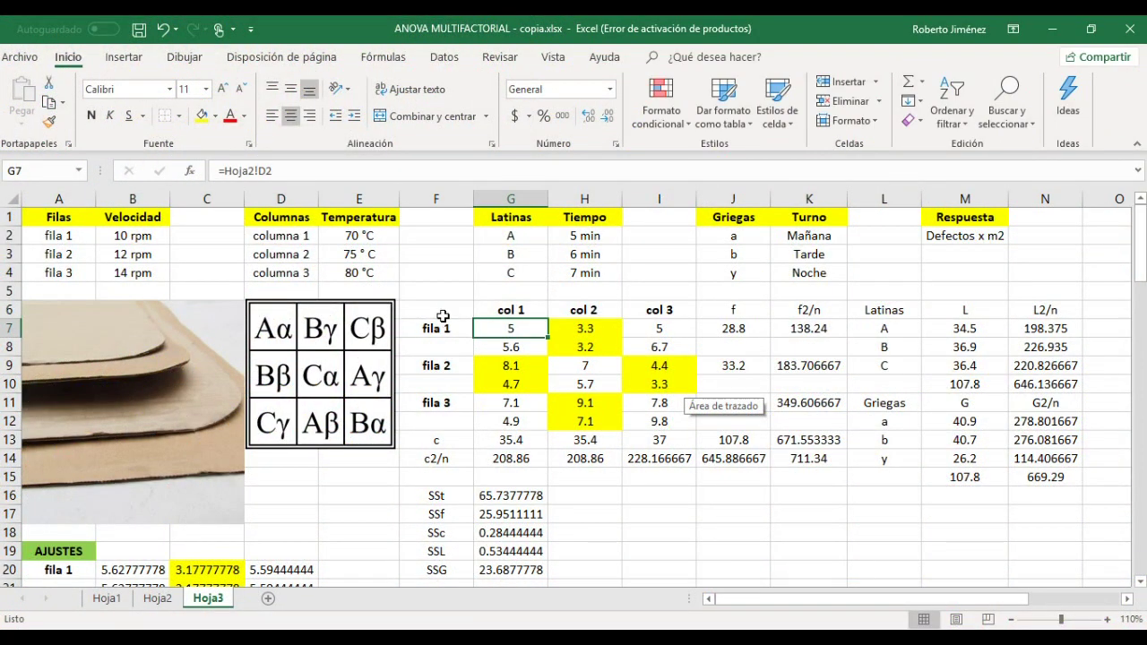
key(Down)
key(Down)
key(Down)
key(Down)
key(Down)
key(Down)
key(Down)
key(Down)
key(Down)
key(Down)
key(Down)
key(Down)
key(Down)
key(Down)
key(Down)
key(Down)
key(Down)
key(Down)
key(Down)
key(Down)
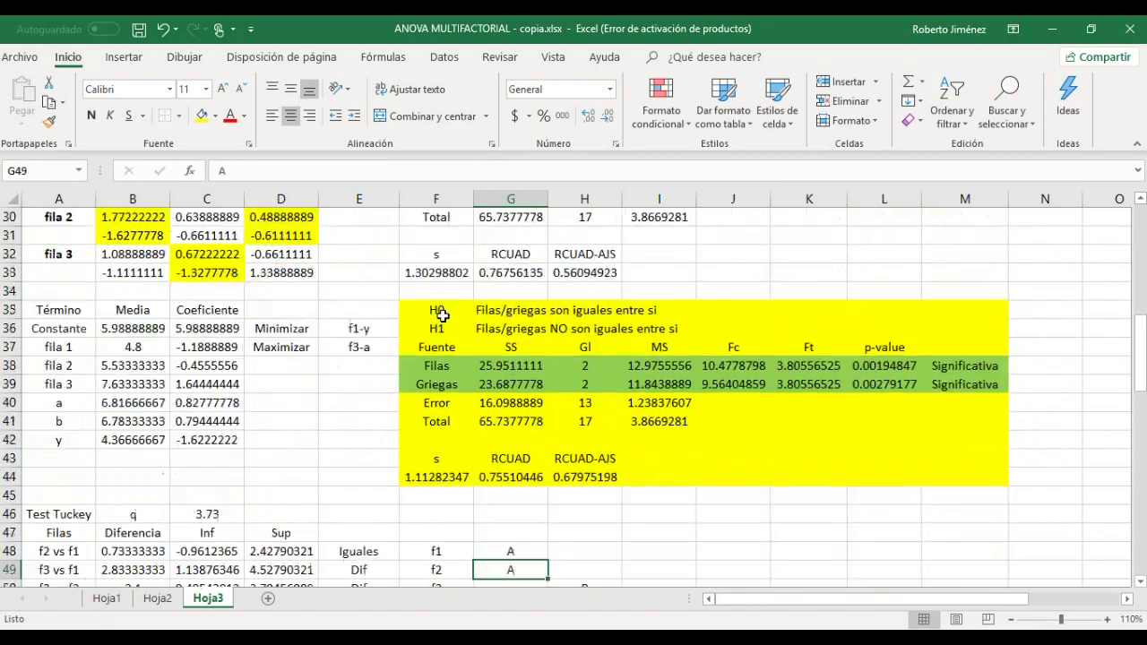
Examine the Tukey comparisons, residual table, residual charts and Ryan Joiner normality test down to the empty rows below
key(Down)
key(Down)
key(Down)
key(Down)
key(Down)
key(Down)
key(Down)
key(Down)
key(Down)
key(Down)
key(Down)
key(Down)
key(Down)
key(Down)
key(Down)
key(Down)
key(Down)
key(Down)
key(Down)
key(Down)
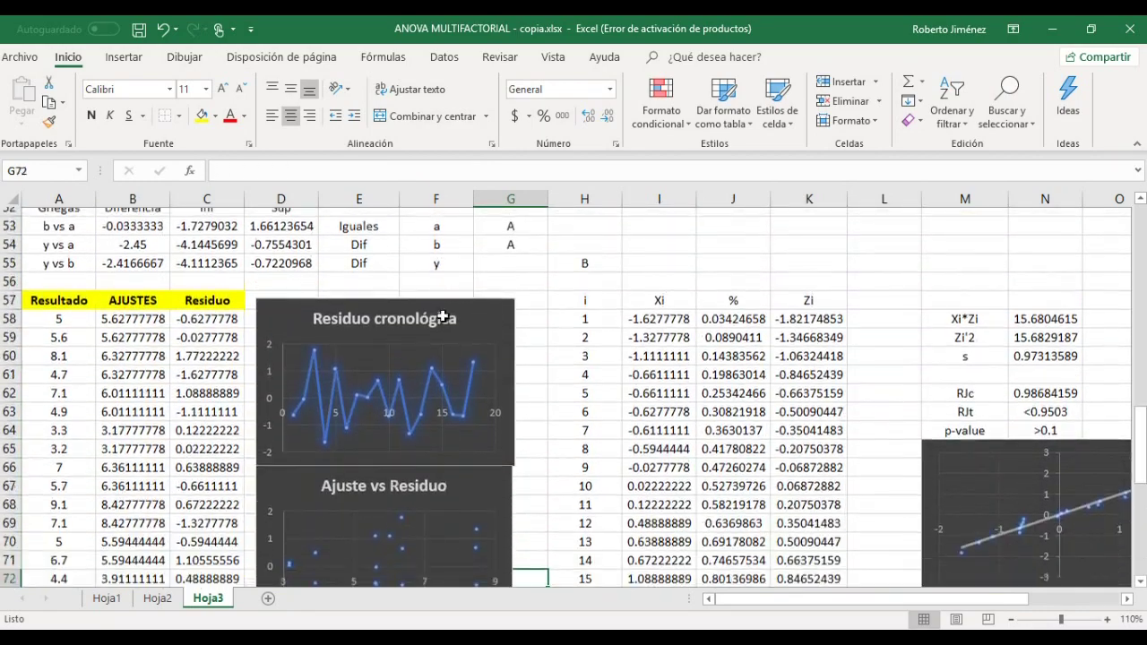
key(Up)
key(Up)
key(Up)
key(Up)
key(Up)
key(Up)
key(Up)
key(Up)
key(Up)
key(Up)
key(Up)
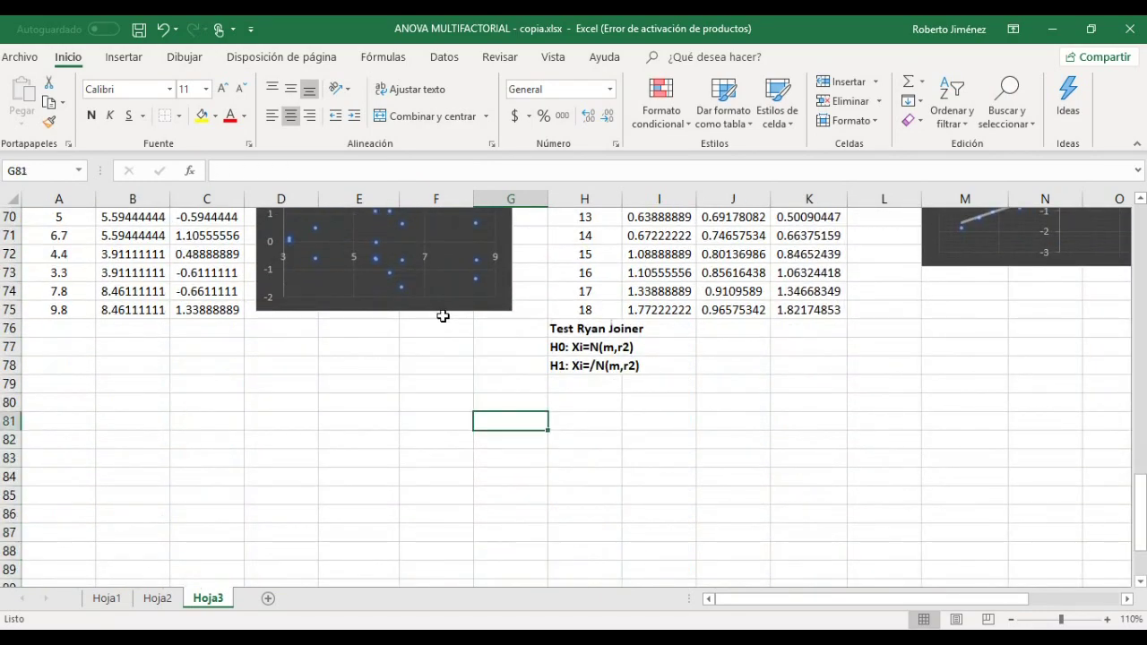
Start a formula in cell A81 that references the Constante label in A36 of the coefficients table
key(Left)
key(Left)
key(Left)
key(Left)
key(Left)
key(Left)
key(Down)
key(Down)
key(Down)
key(Down)
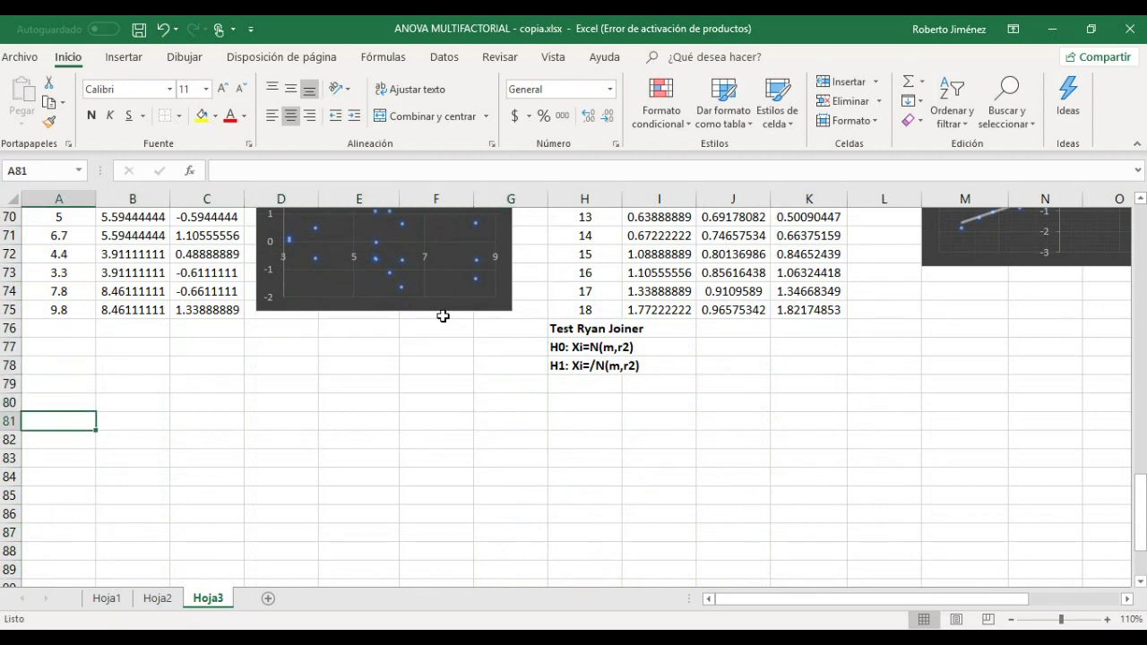
text(=)
key(Up)
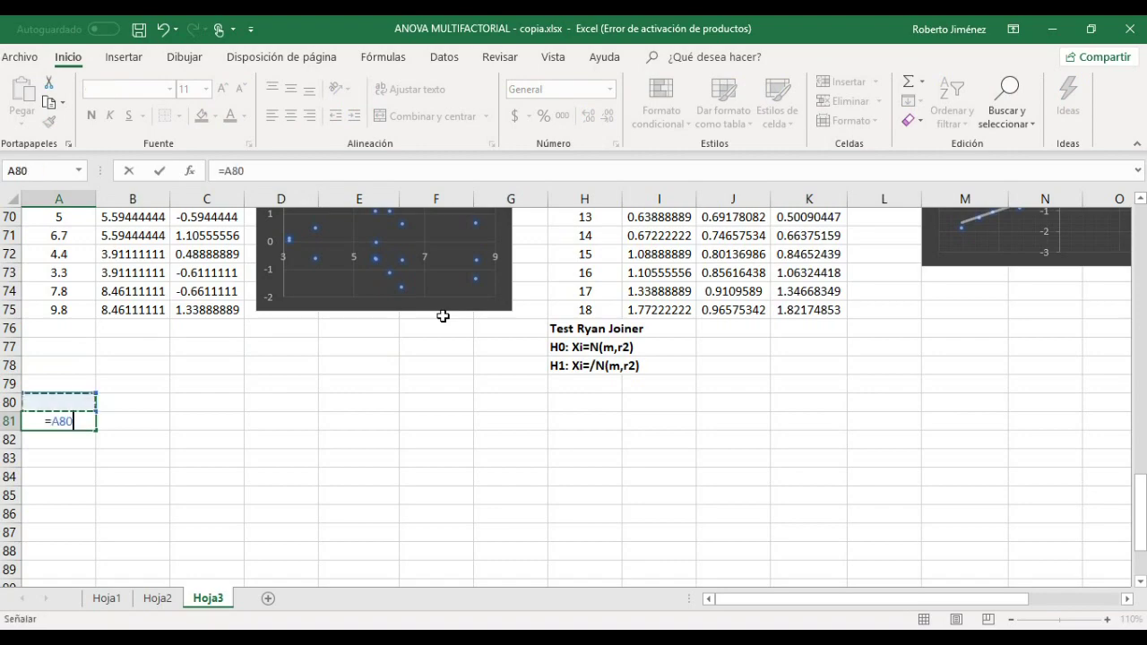
key(Up)
key(Up)
key(Up)
key(Up)
key(Up)
key(Up)
key(Up)
key(Up)
key(Up)
key(Up)
key(Up)
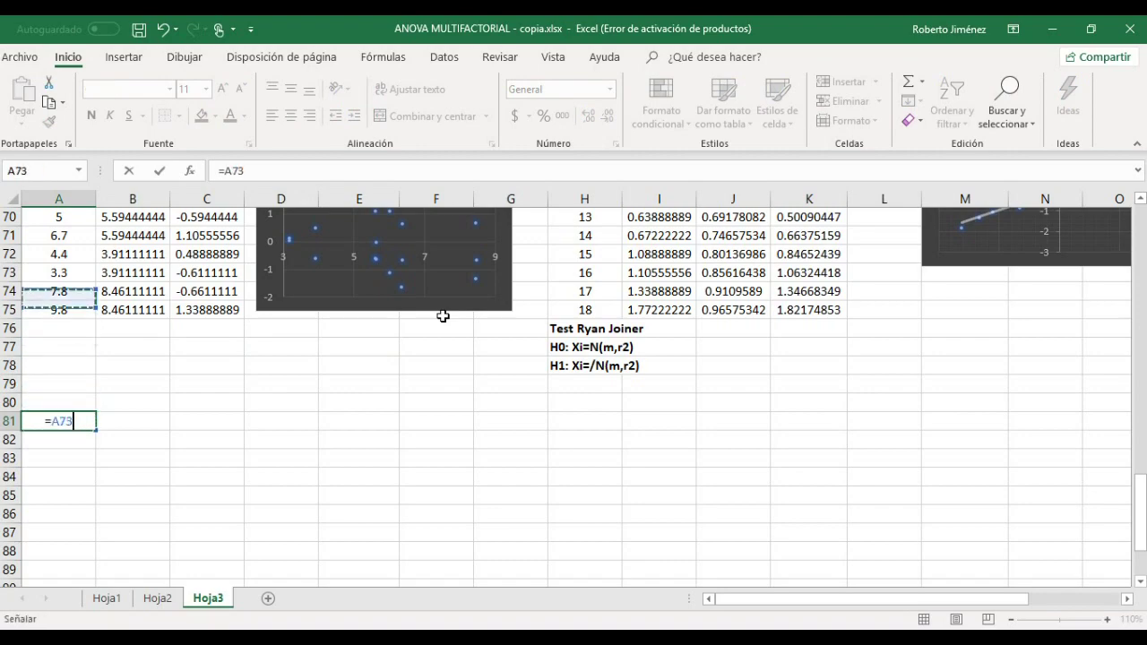
key(Up)
key(Up)
key(Up)
key(Up)
key(Up)
key(Up)
key(Up)
key(Up)
key(Up)
key(Up)
key(Up)
key(Up)
key(Up)
key(Up)
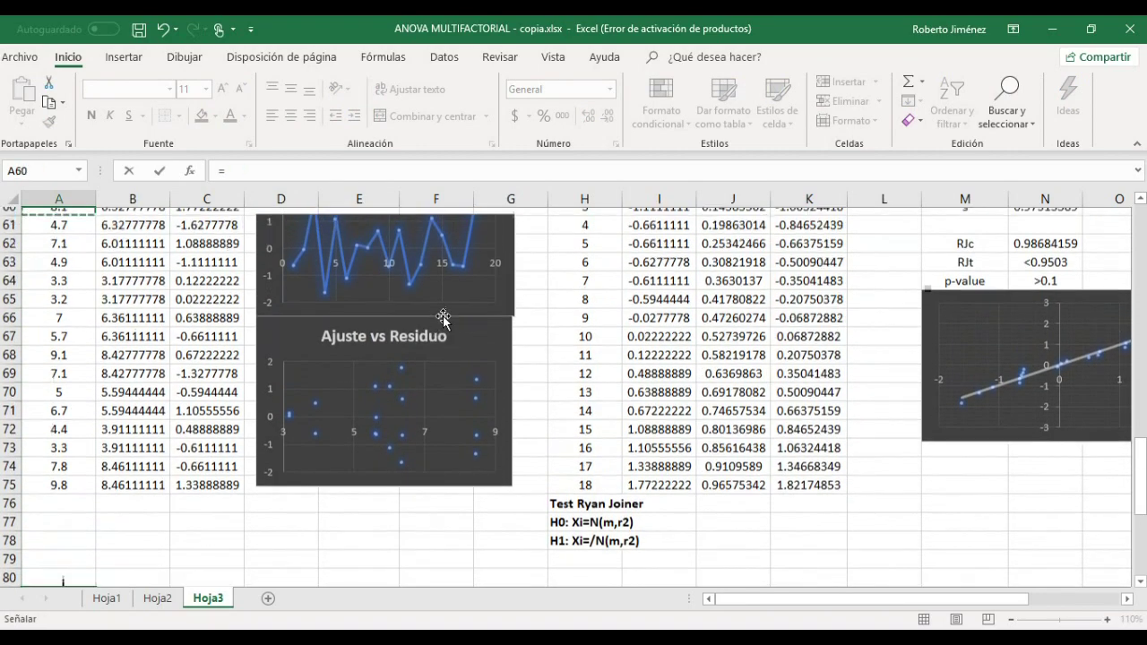
key(Up)
key(Up)
key(Up)
key(Up)
key(Up)
key(Up)
key(Up)
key(Up)
key(Up)
key(Up)
key(Up)
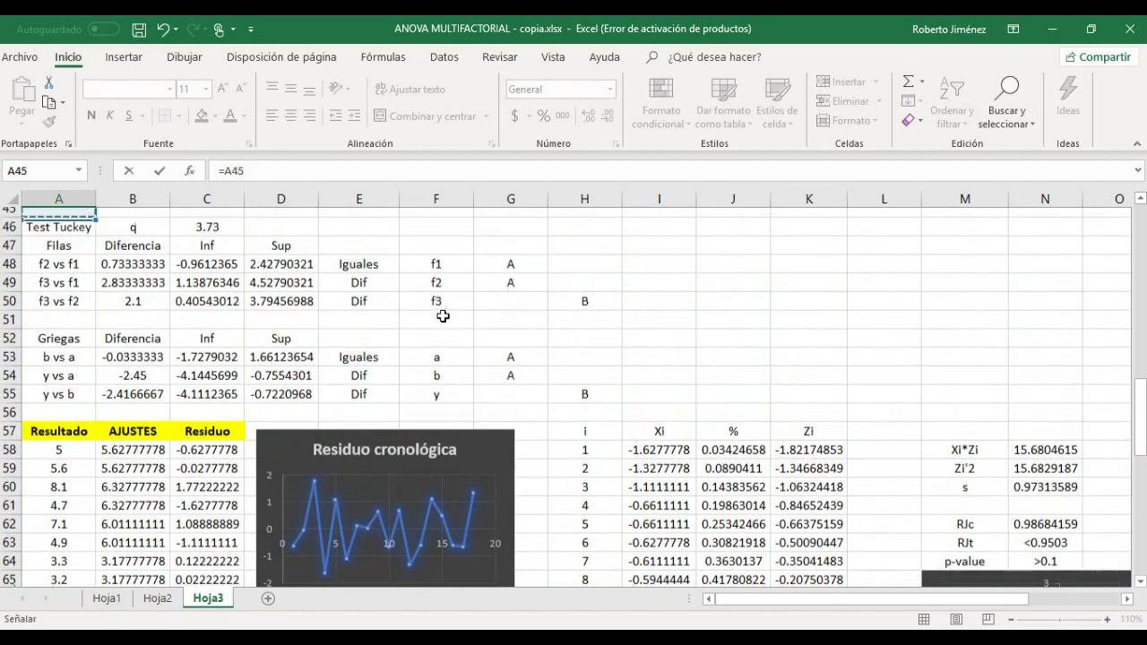
key(Up)
key(Up)
key(Up)
key(Up)
key(Up)
key(Up)
key(Up)
key(Up)
key(Up)
key(Up)
key(Up)
key(Up)
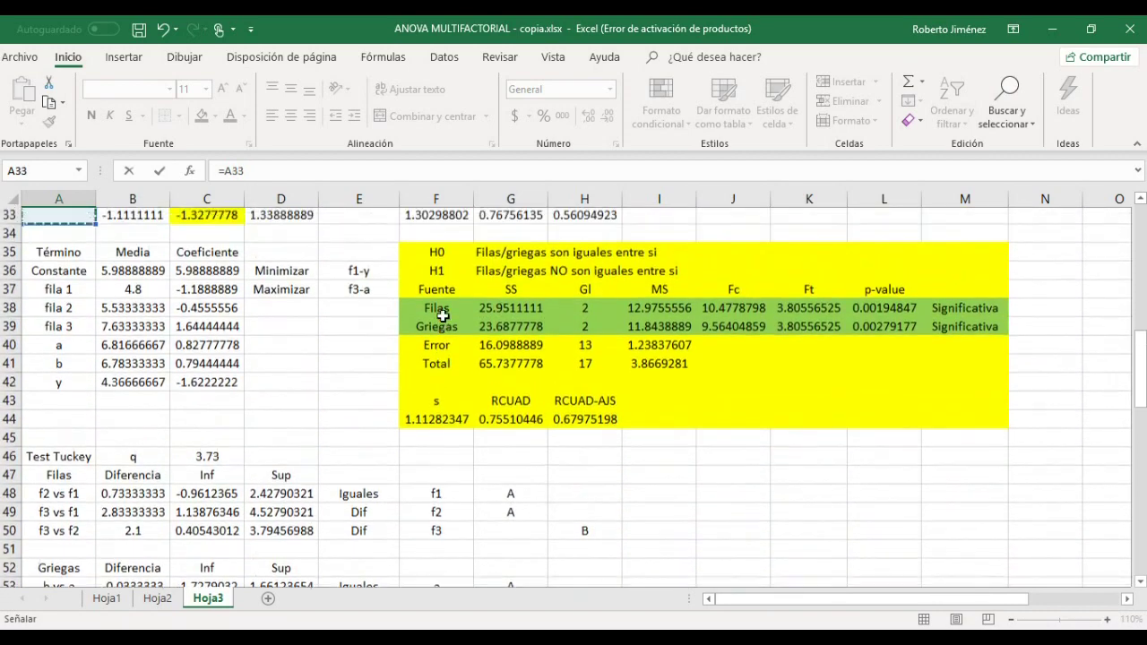
key(Down)
key(Down)
key(Down)
key(Down)
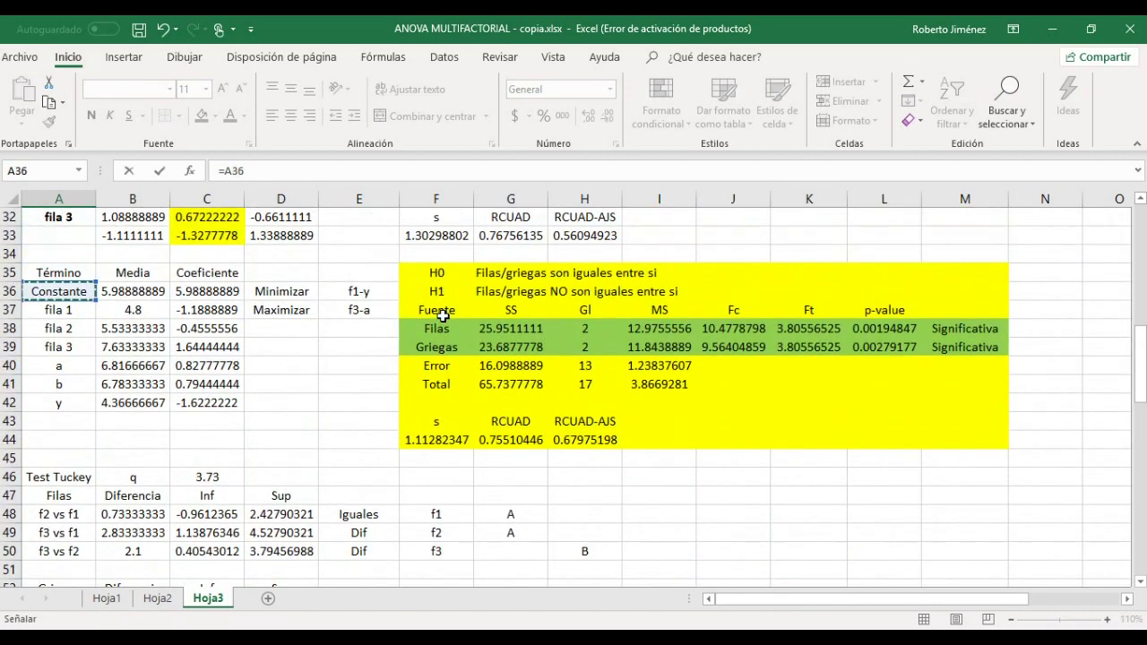
key(Up)
key(Right)
key(Right)
key(Right)
key(Left)
key(Left)
key(Left)
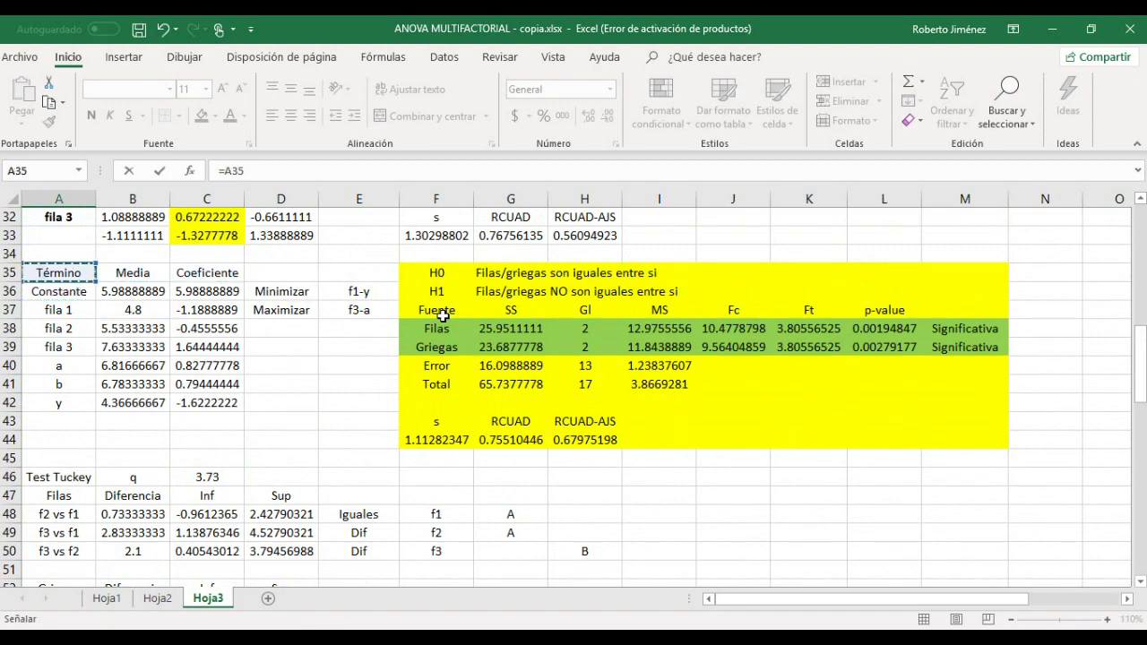
key(Down)
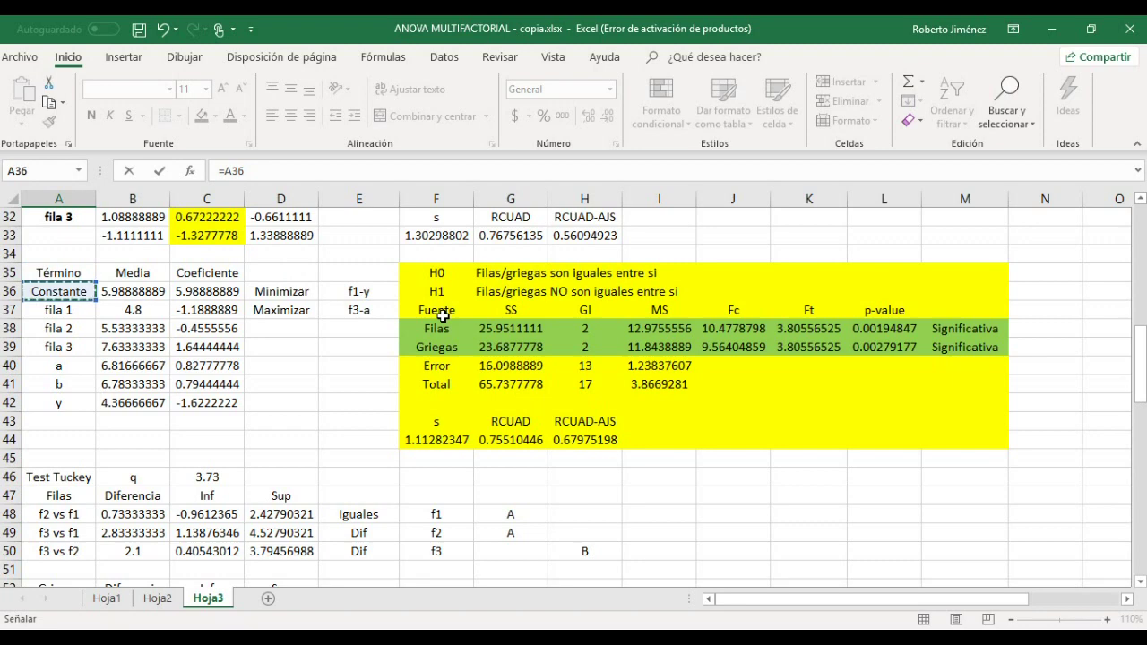
Point the formula in A81 at the Término header in A35
key(Up)
key(Return)
key(Up)
Copy the A81 reference formula across A81:C90 to bring in the terms, means and coefficients
key(ctrl+c)
key(shift+Down)
key(shift+Down)
key(shift+Down)
key(shift+Down)
key(shift+Down)
key(shift+Down)
key(shift+Down)
key(shift+Down)
key(shift+Down)
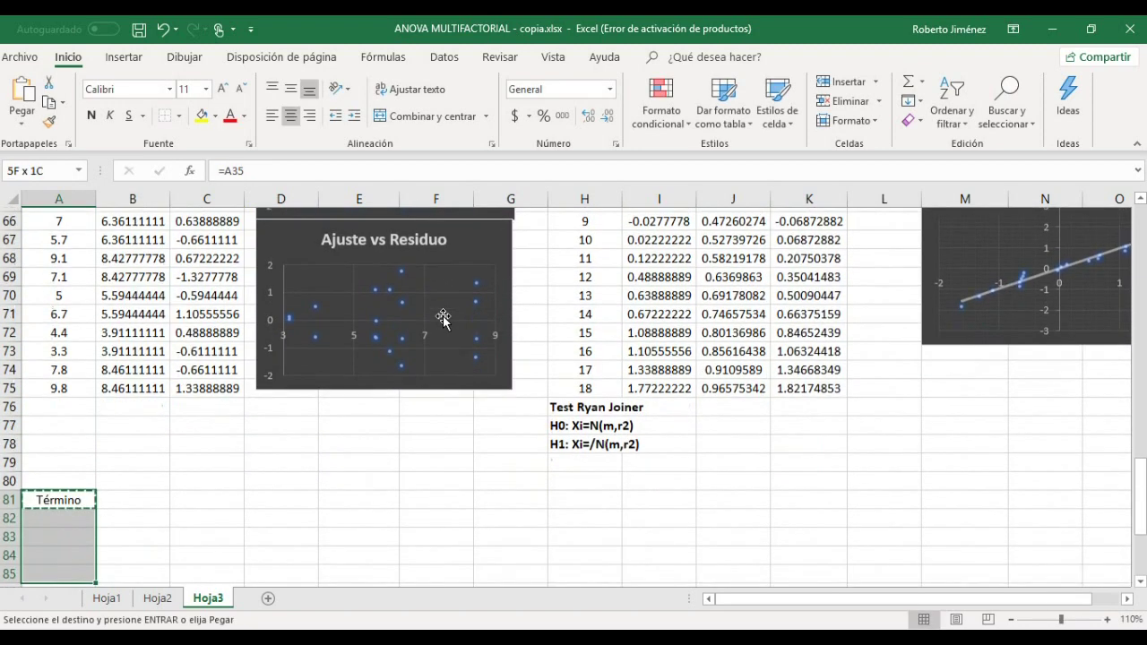
key(shift+Right)
key(shift+Right)
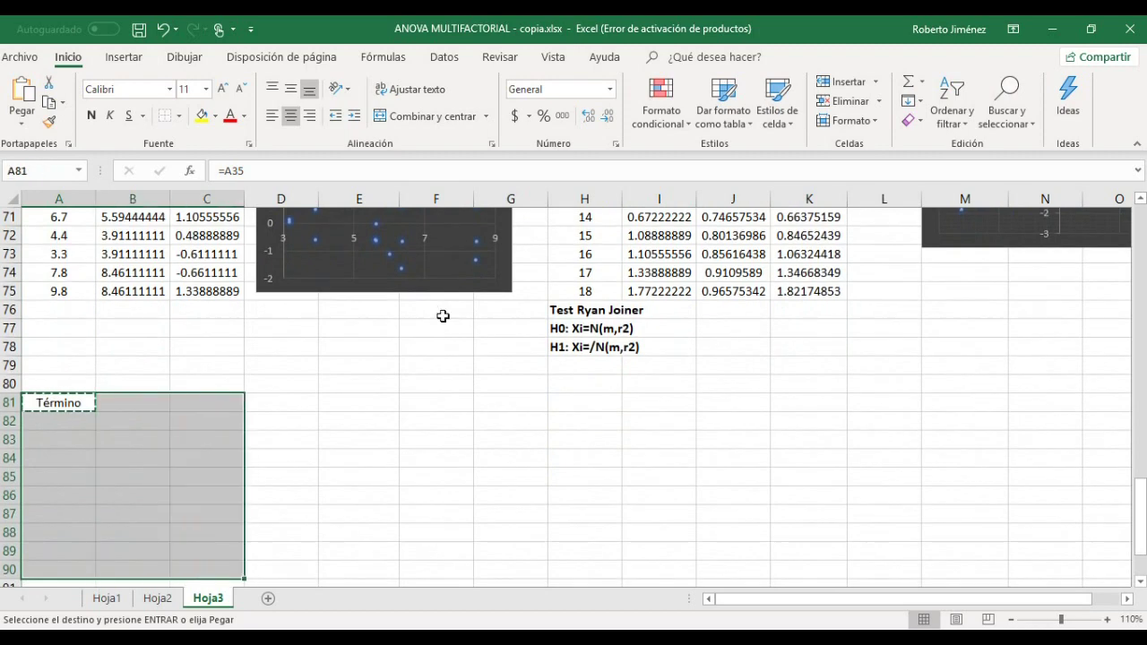
key(ctrl+v)
key(Escape)
Clear the surplus zero cells A89:C90 below the new terms table
key(Down)
key(Down)
key(Down)
key(Down)
key(Down)
key(Down)
key(Down)
key(Down)
key(Down)
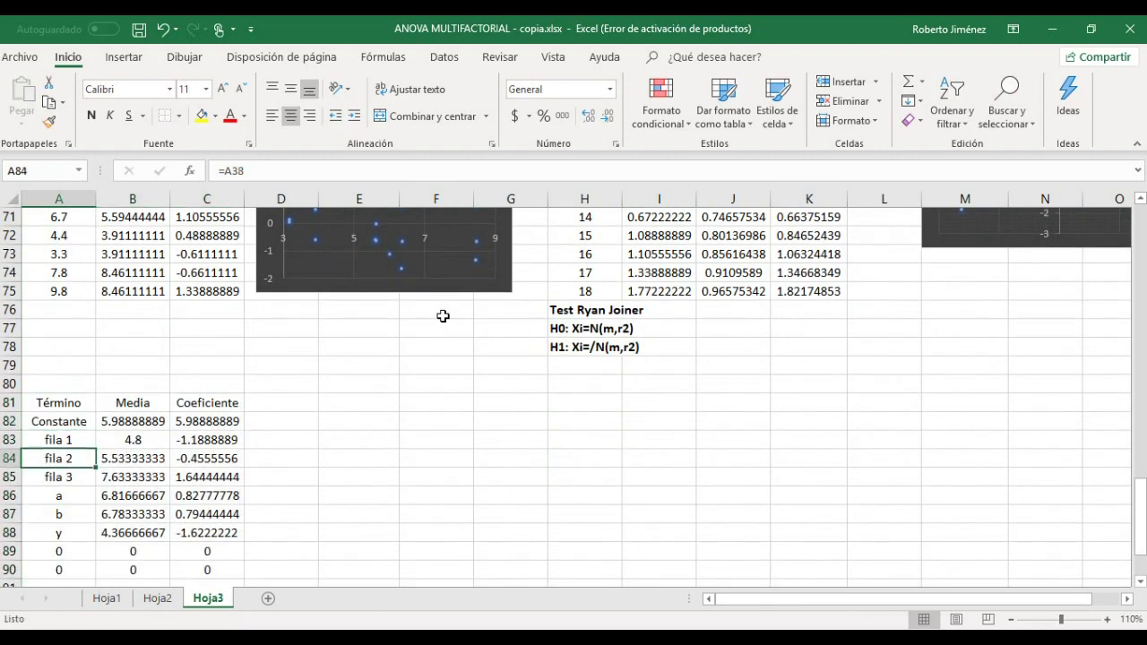
key(Up)
key(shift+Down)
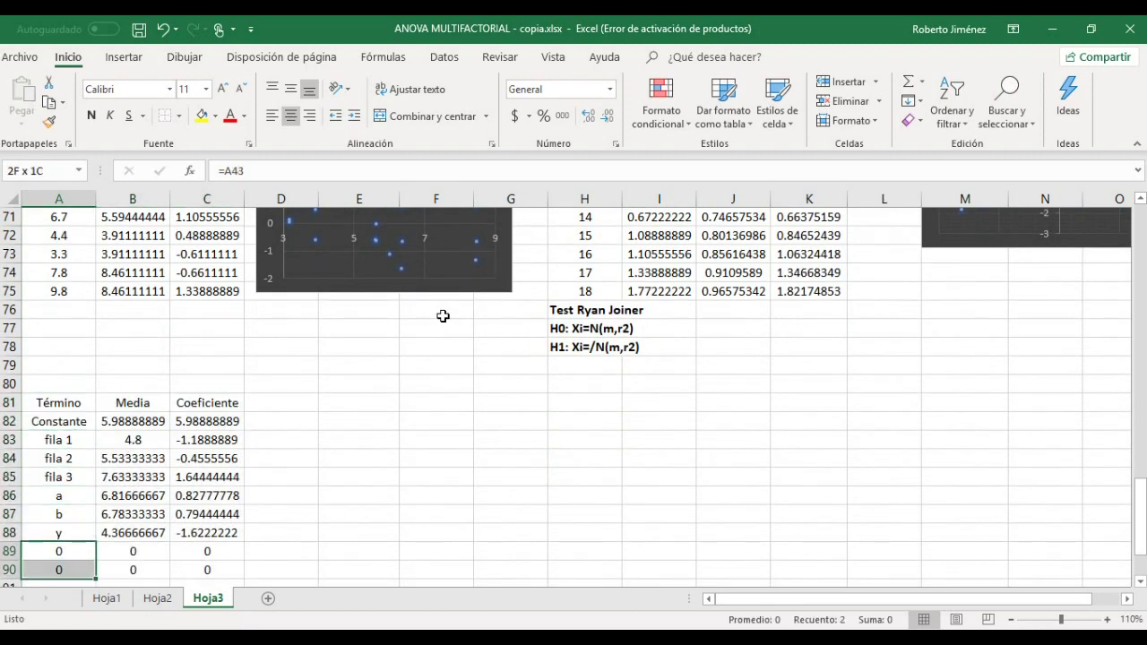
key(shift+space)
key(shift+Right)
key(shift+Right)
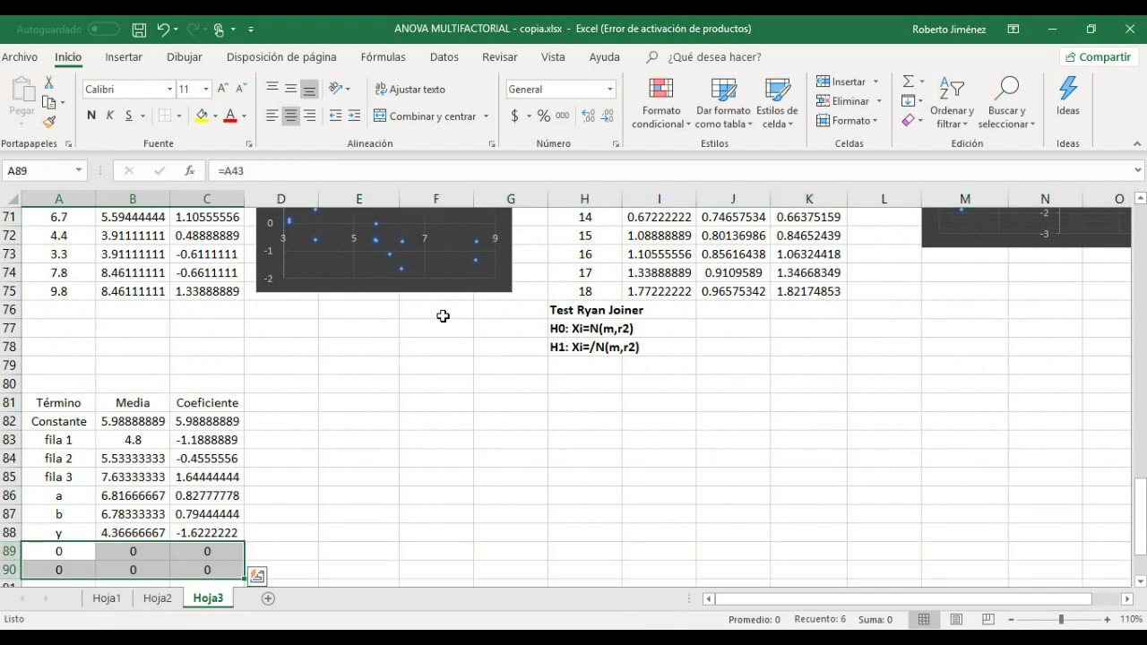
key(Delete)
Clear the Coeficiente column of the new table, C81:C88
key(Right)
key(Up)
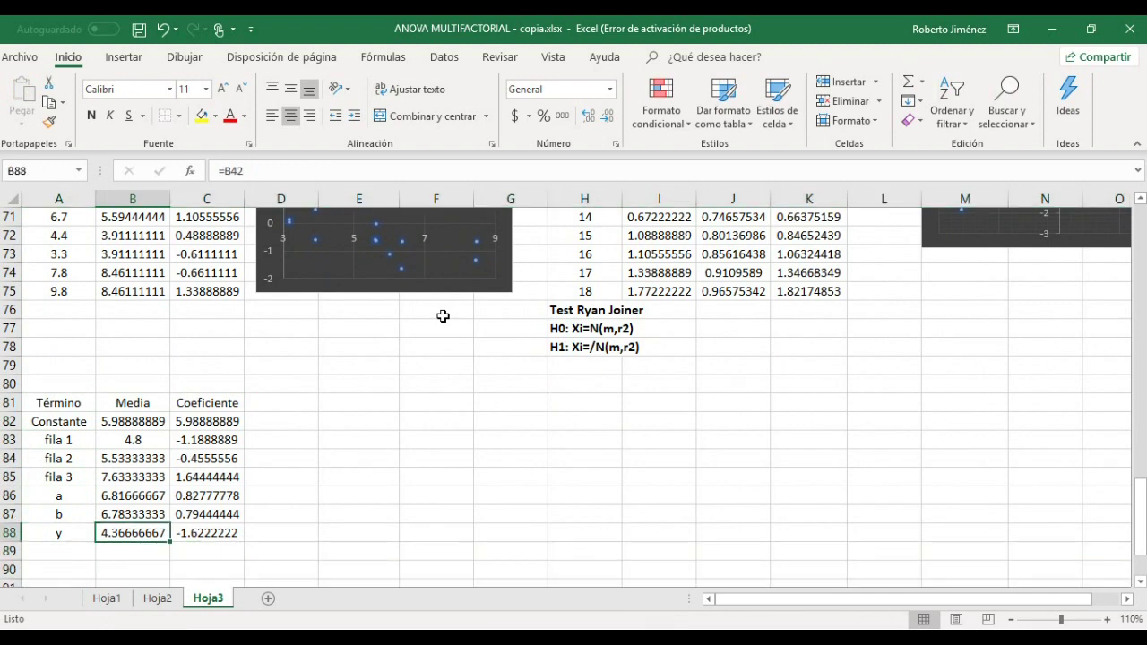
key(Right)
key(shift+Up)
key(shift+Up)
key(shift+Up)
key(shift+Up)
key(shift+Up)
key(shift+Up)
key(shift+Up)
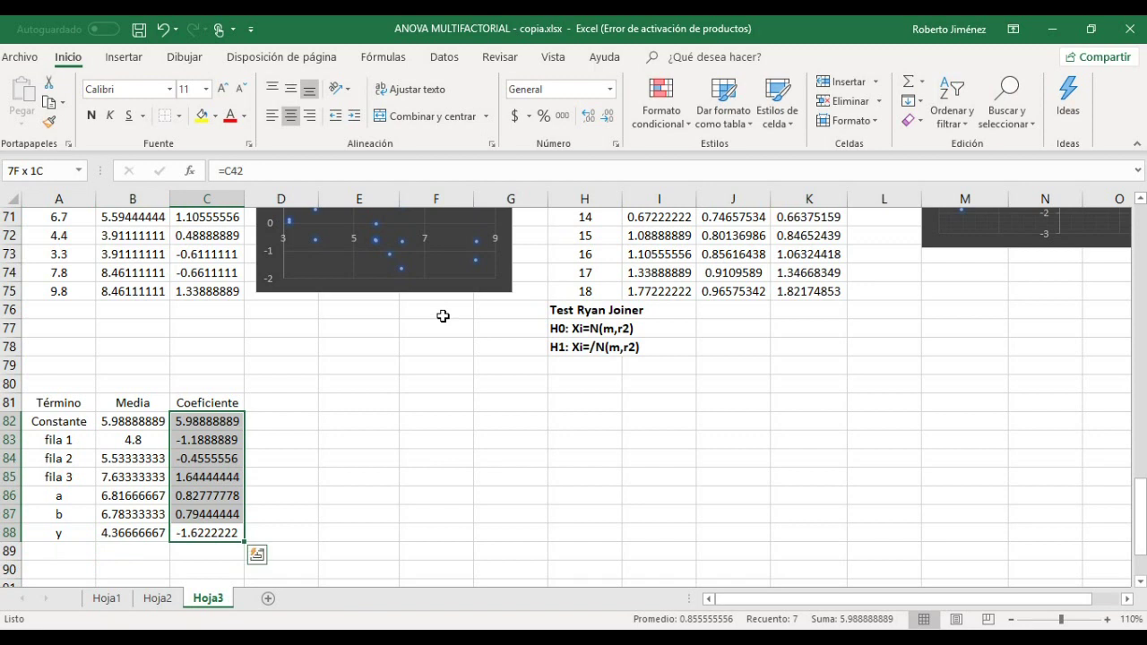
key(Delete)
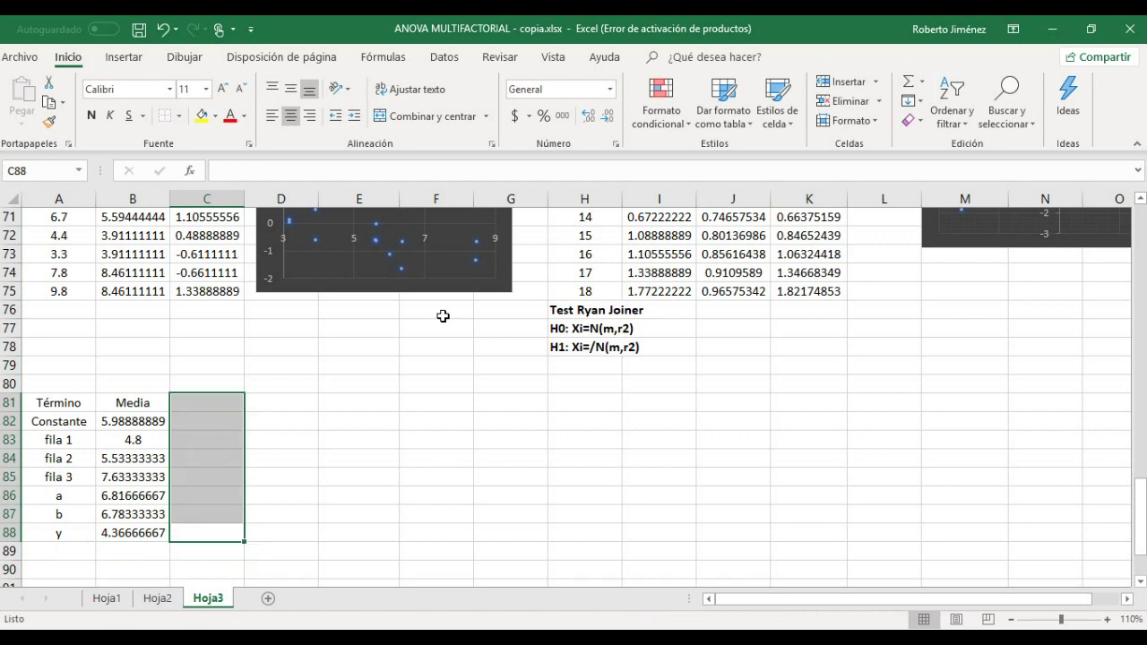
Enter the headings No in C82 and Media in D82
key(Down)
key(Down)
key(Up)
key(Up)
key(Up)
key(Up)
key(Up)
key(Up)
key(Up)
key(Up)
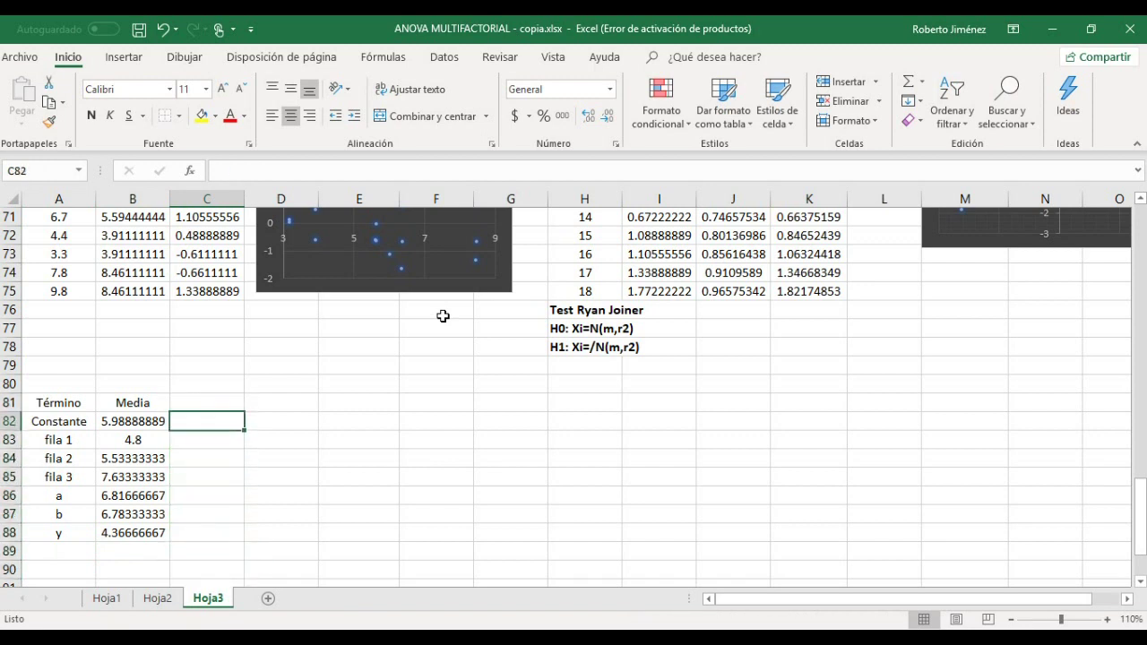
key(Left)
key(Left)
key(Right)
key(Right)
key(Left)
key(Left)
key(Right)
key(Right)
text(No)
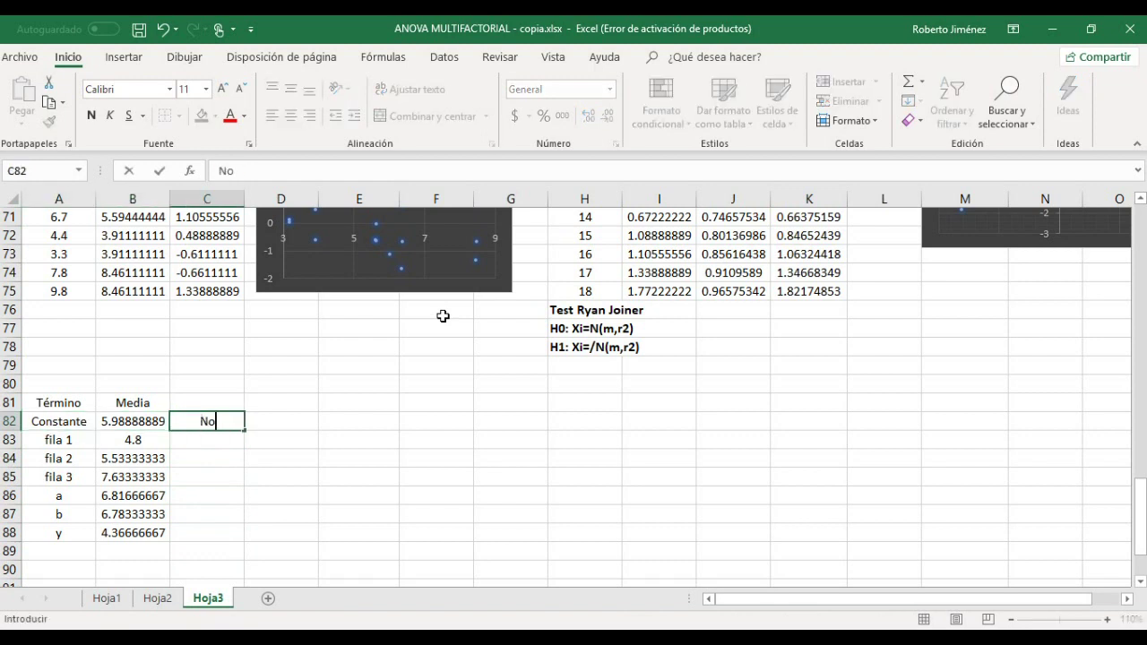
key(Tab)
text(Media)
key(Return)
Number the rows 1 to 6 in C83:C88 by entering 1 and 2 and extending the series
key(Left)
text(1)
key(Return)
text(2)
key(Return)
key(Up)
key(Up)
key(shift+Down)
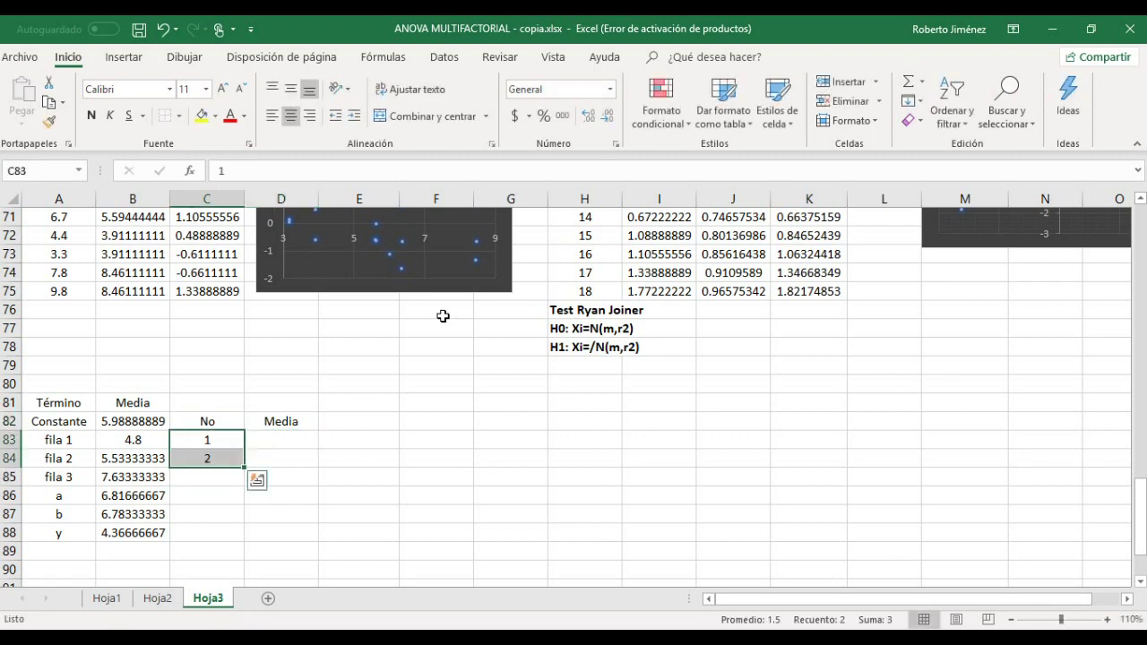
click(443, 315)
click(214, 440)
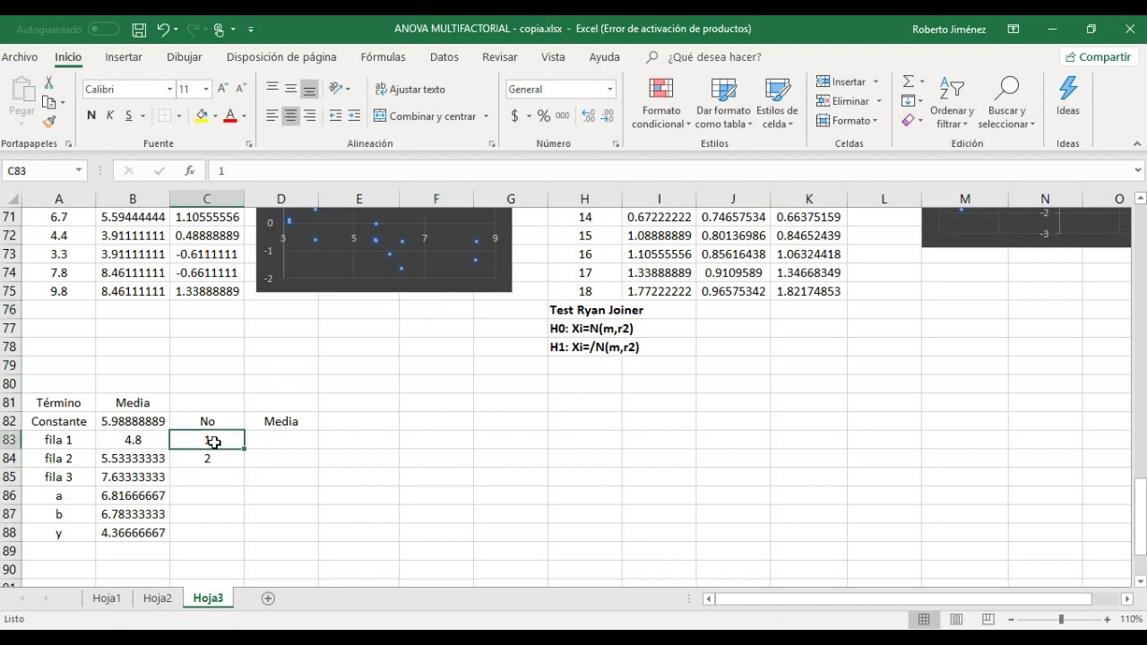
shift+click(237, 461)
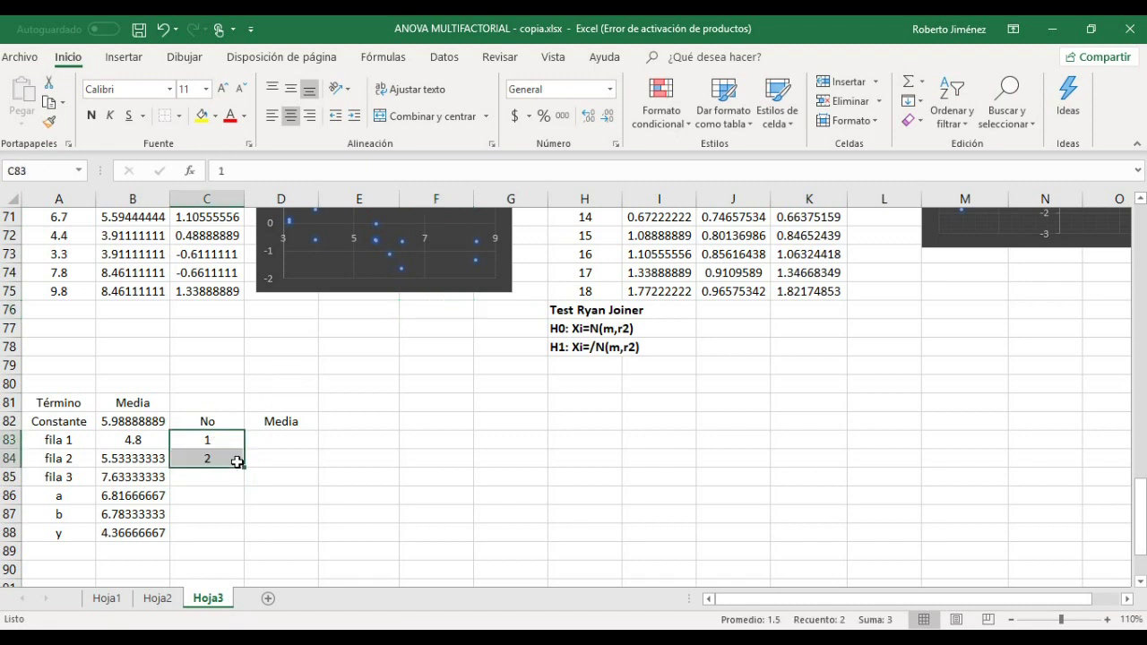
drag(244, 469, 245, 538)
Enter the formula =B82 in D83 to reference the Constante mean
click(284, 477)
key(Left)
key(Left)
key(Left)
key(Right)
key(Right)
key(Right)
key(Up)
key(Up)
text(=)
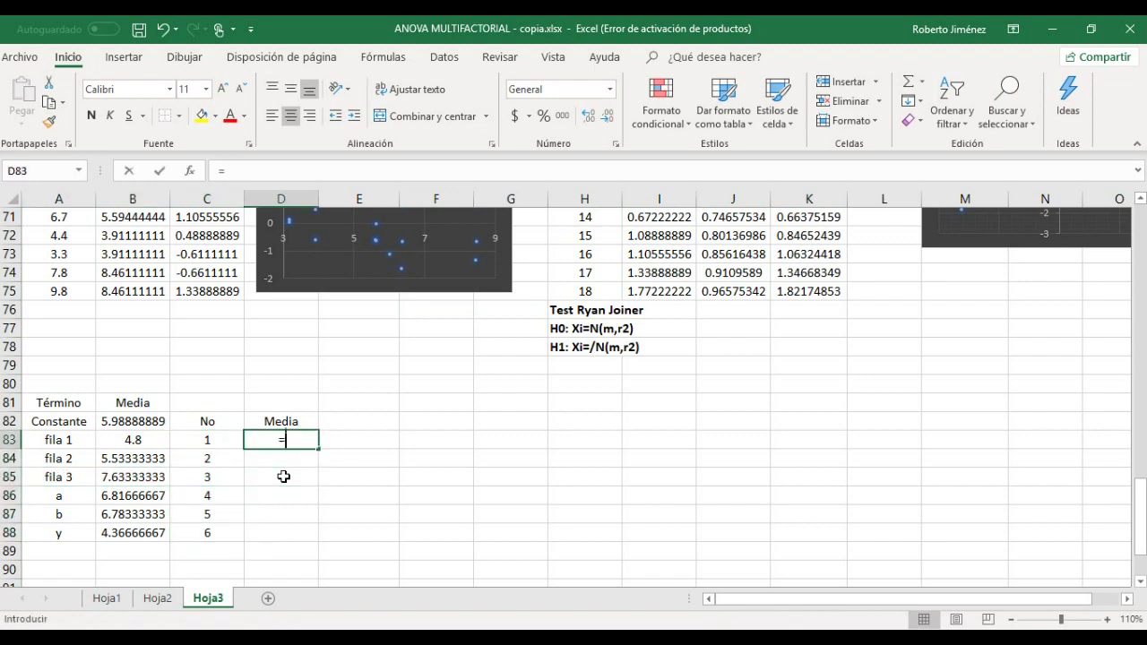
key(Left)
key(Left)
key(Left)
key(Up)
key(Right)
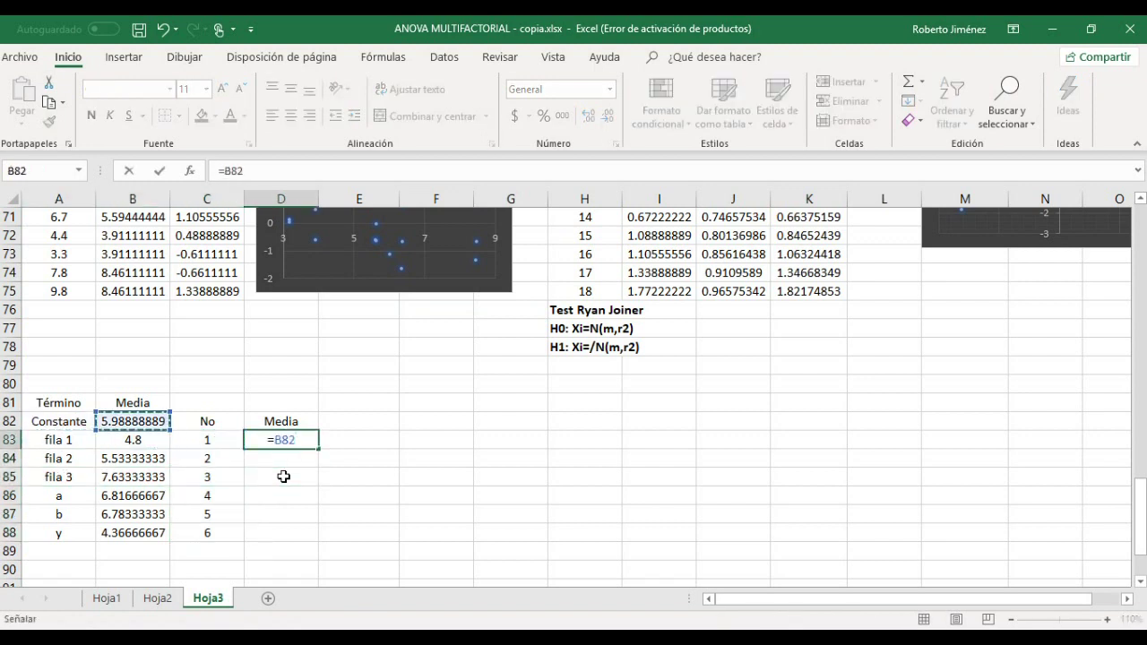
key(Return)
key(Up)
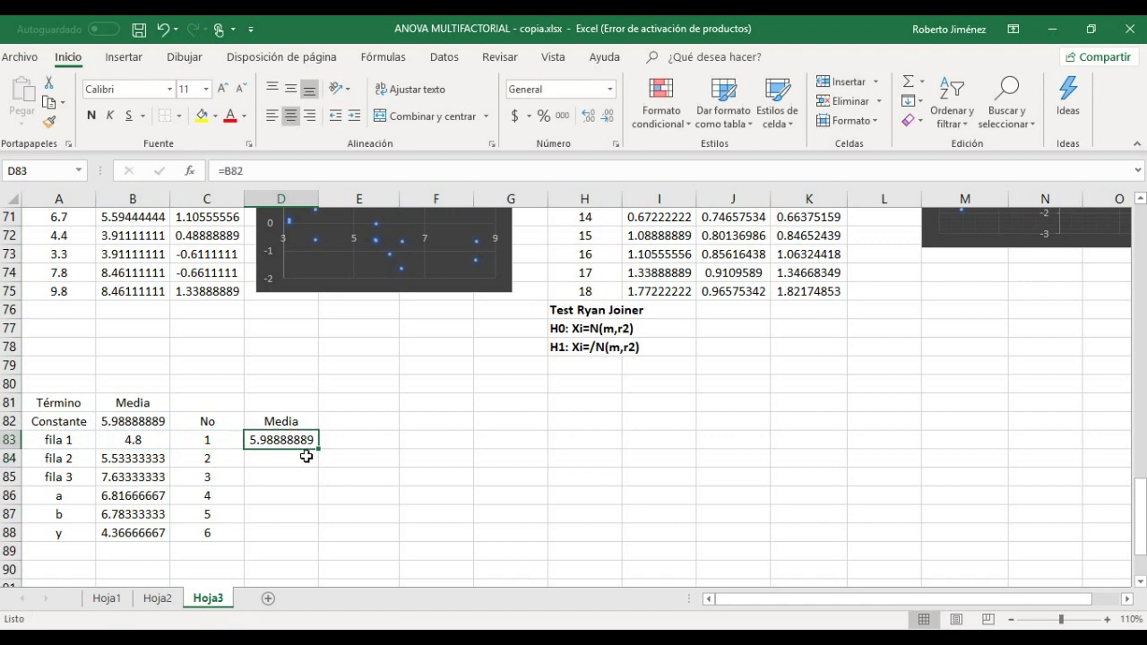
Enter =D83 in D84 and fill it down to D88 to repeat the overall mean
click(306, 457)
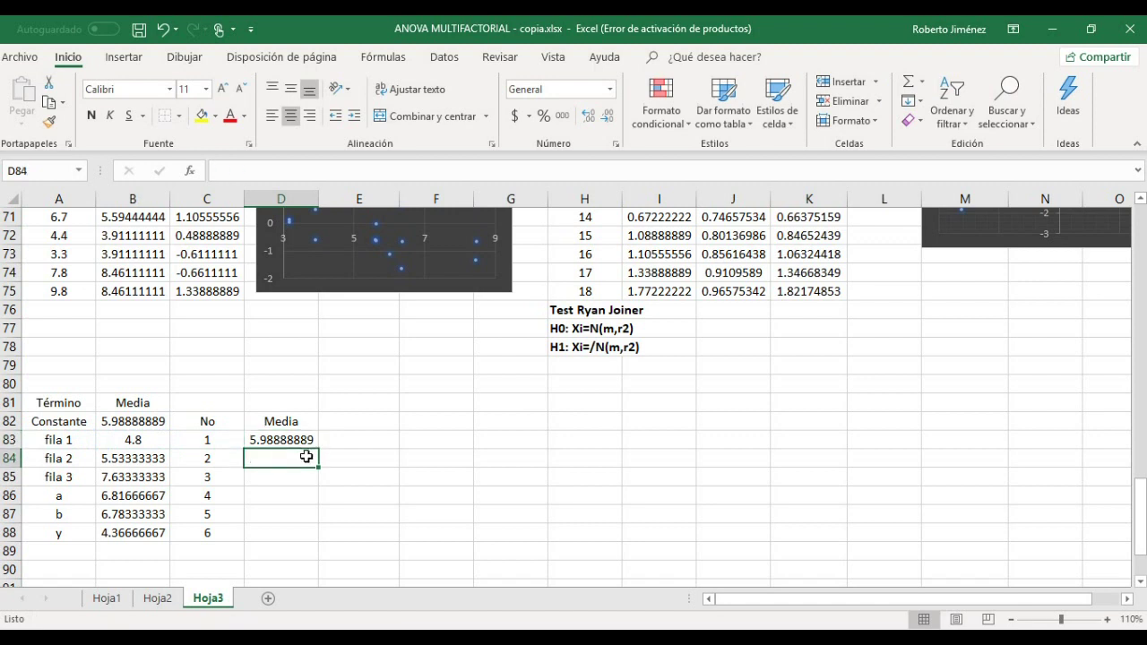
text(=)
key(Up)
key(Return)
click(306, 458)
drag(321, 468, 310, 541)
Insert a scatter chart with straight lines and markers from the No and Media data in C82:D88
click(235, 425)
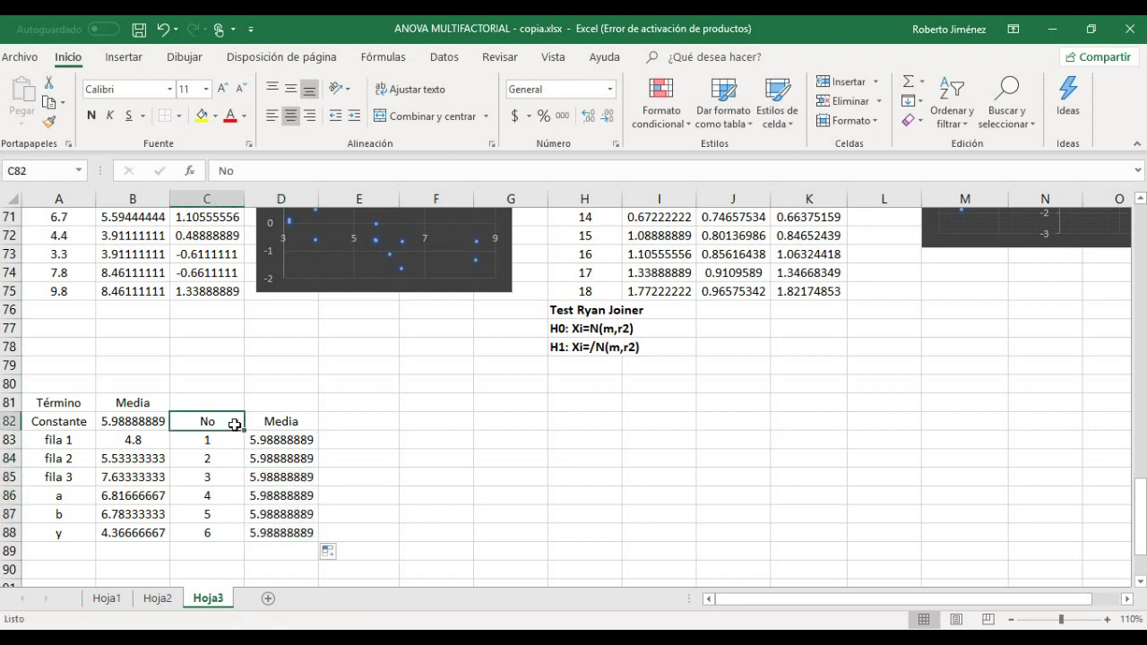
key(ctrl+shift+Down)
key(shift+Right)
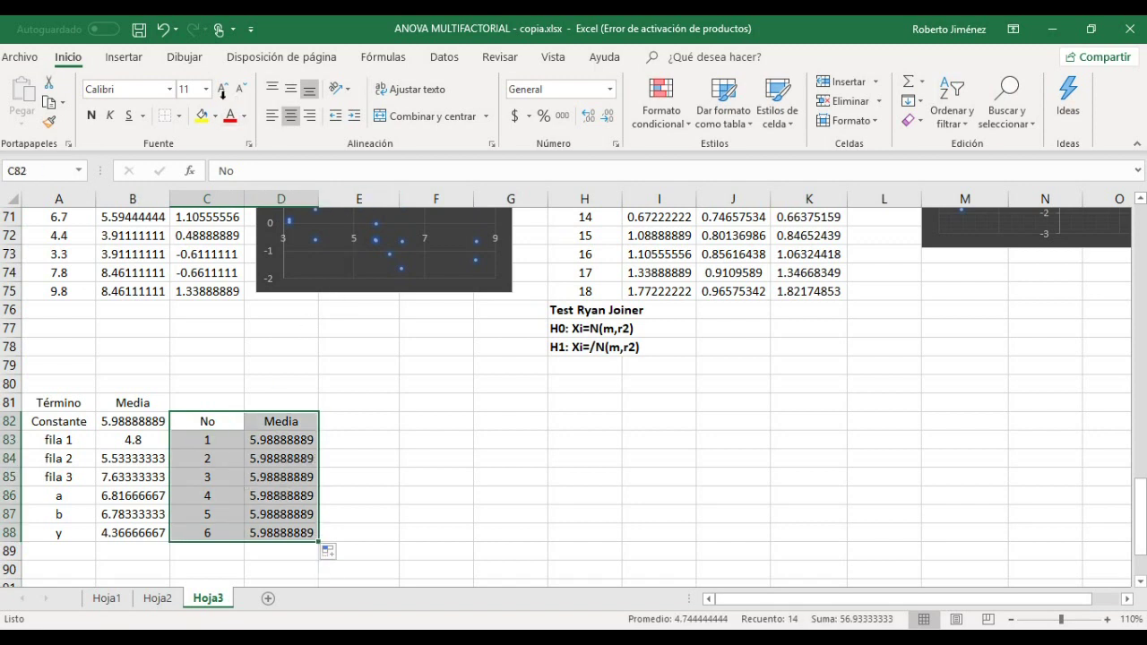
click(125, 56)
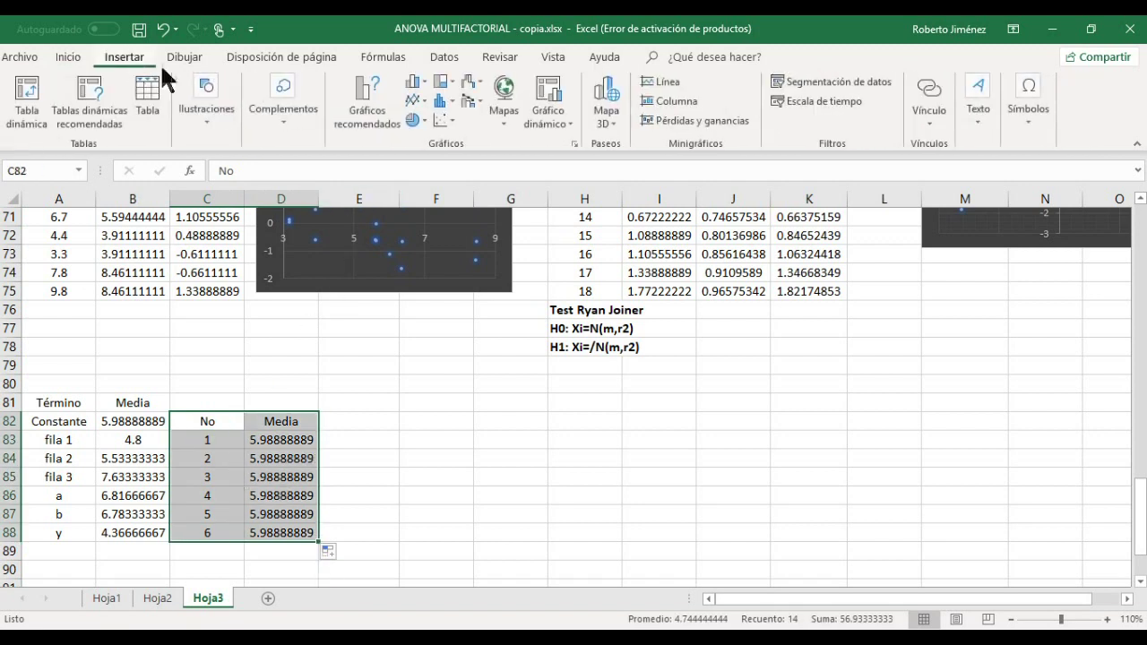
click(440, 121)
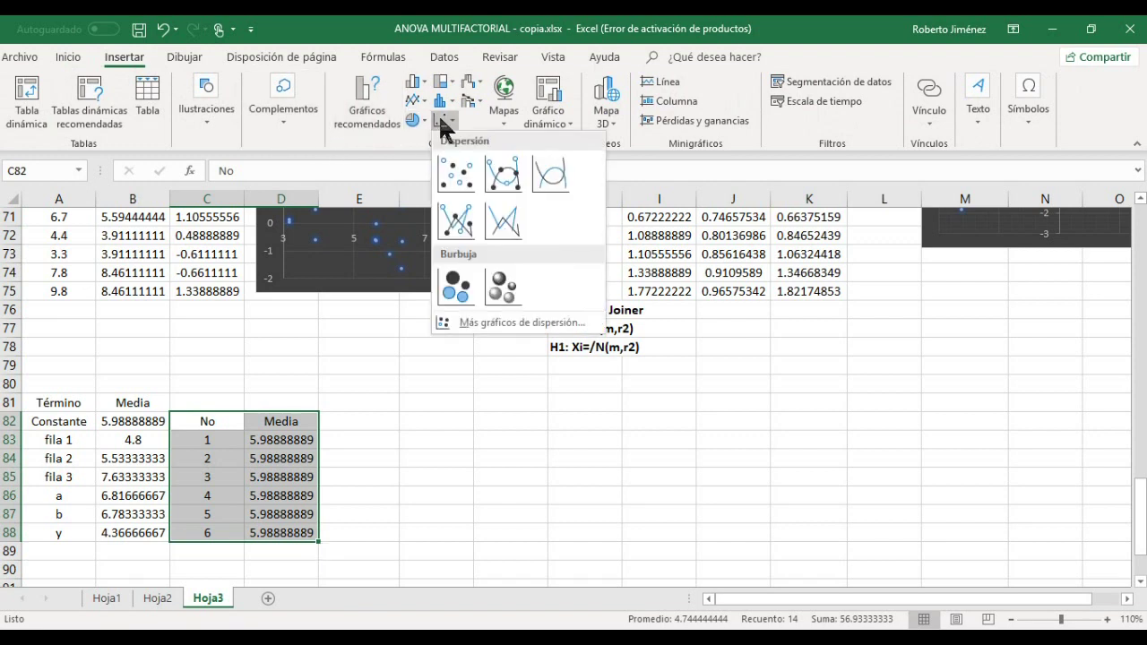
click(459, 230)
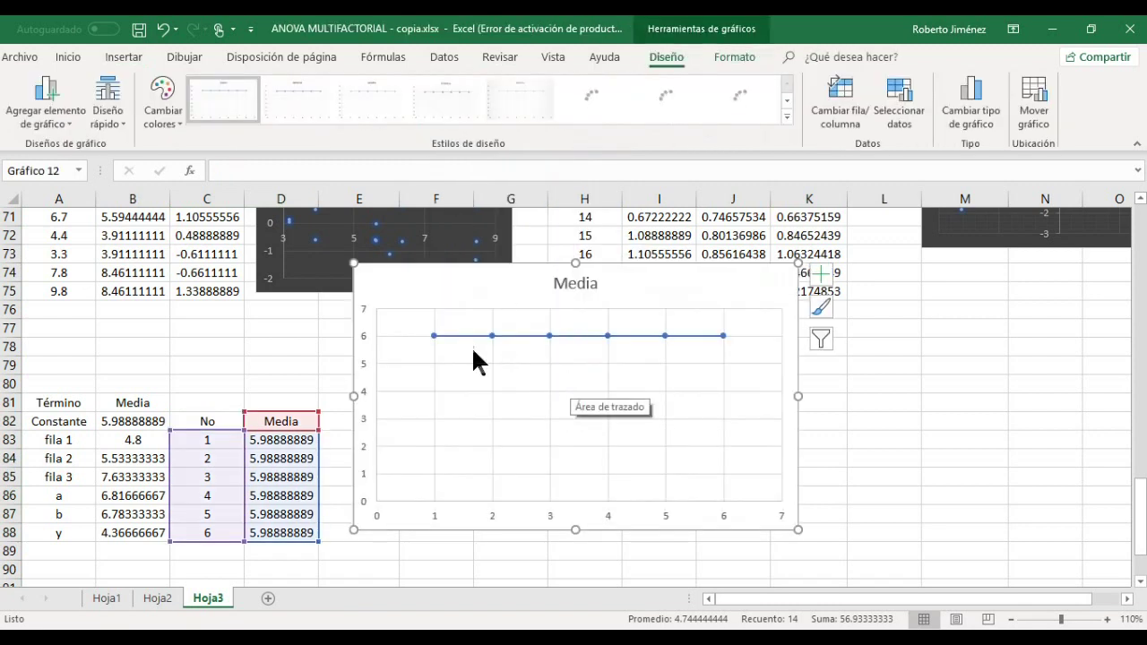
Add a chart series named Filas with X values C83:C85 and Y values B83:B85
right_click(426, 291)
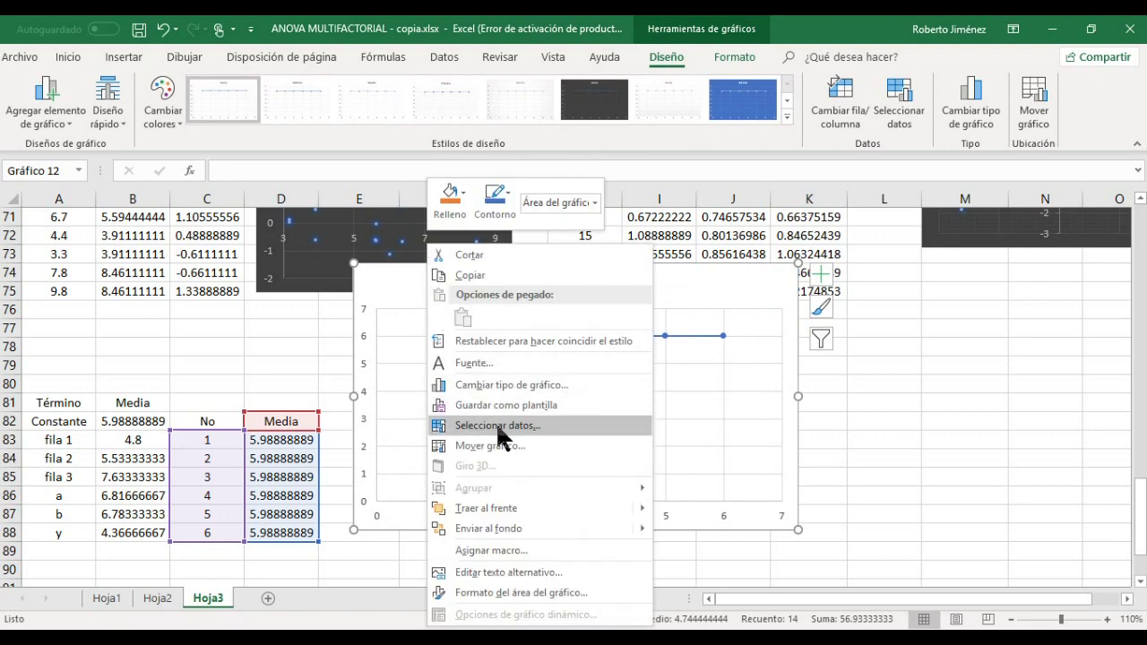
click(499, 427)
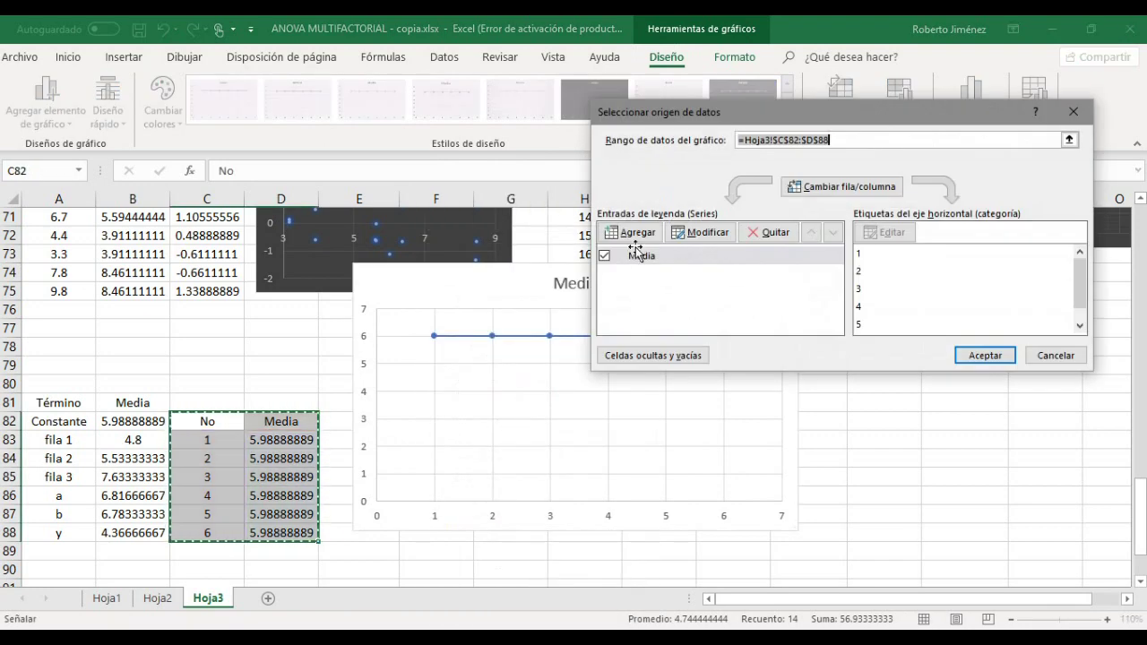
click(632, 232)
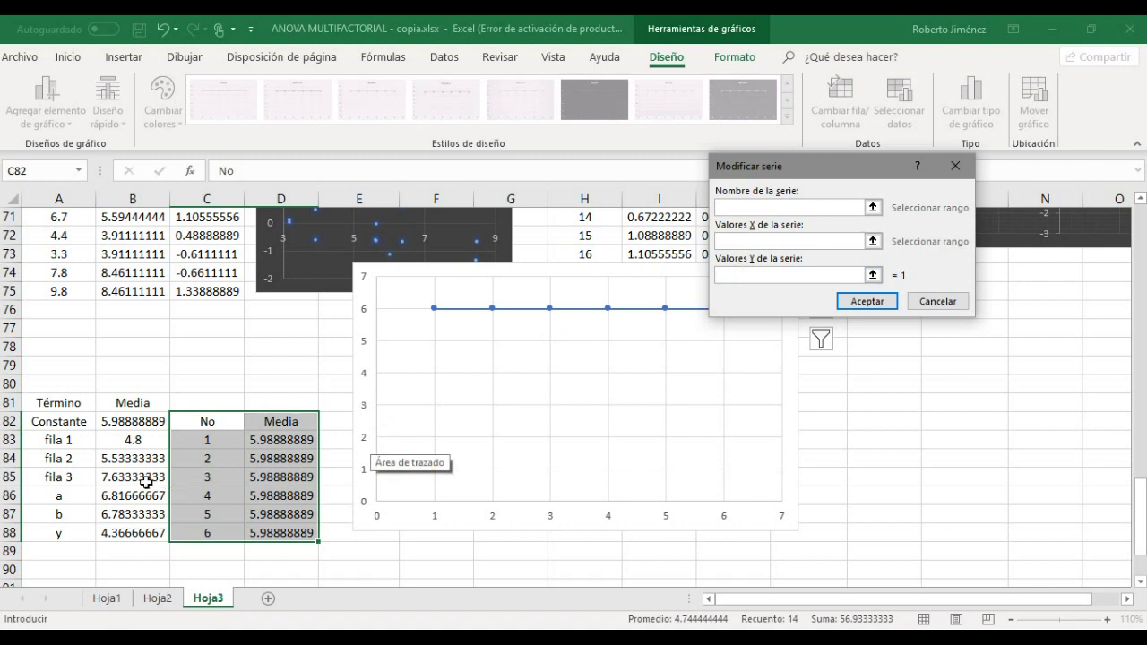
drag(138, 434, 120, 475)
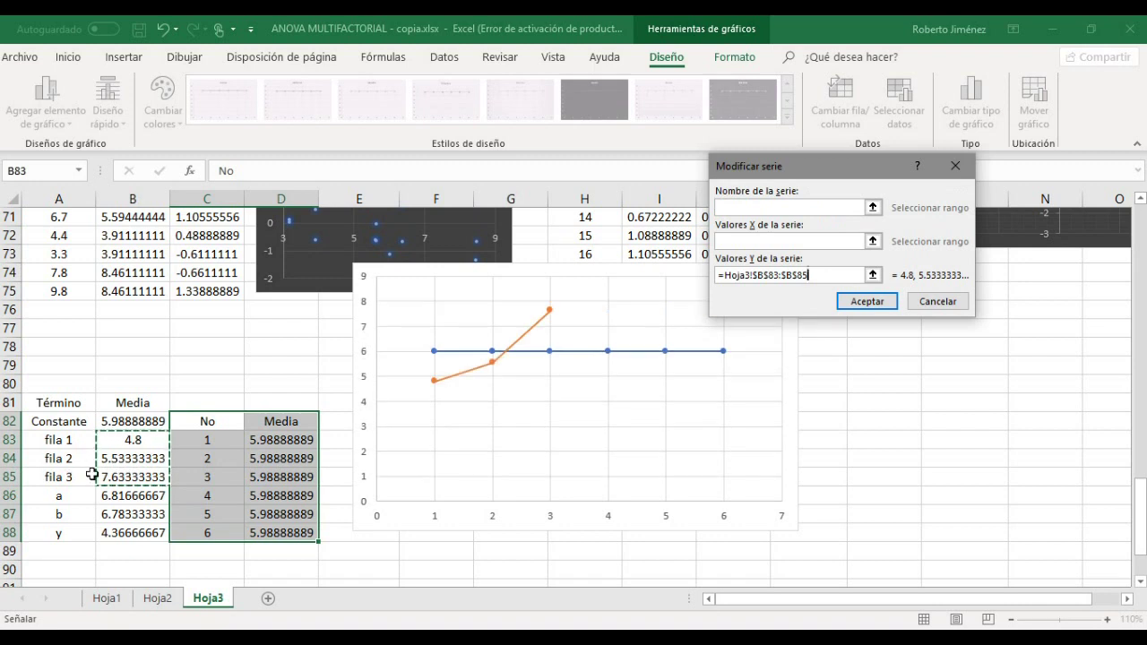
click(743, 241)
drag(223, 440, 225, 477)
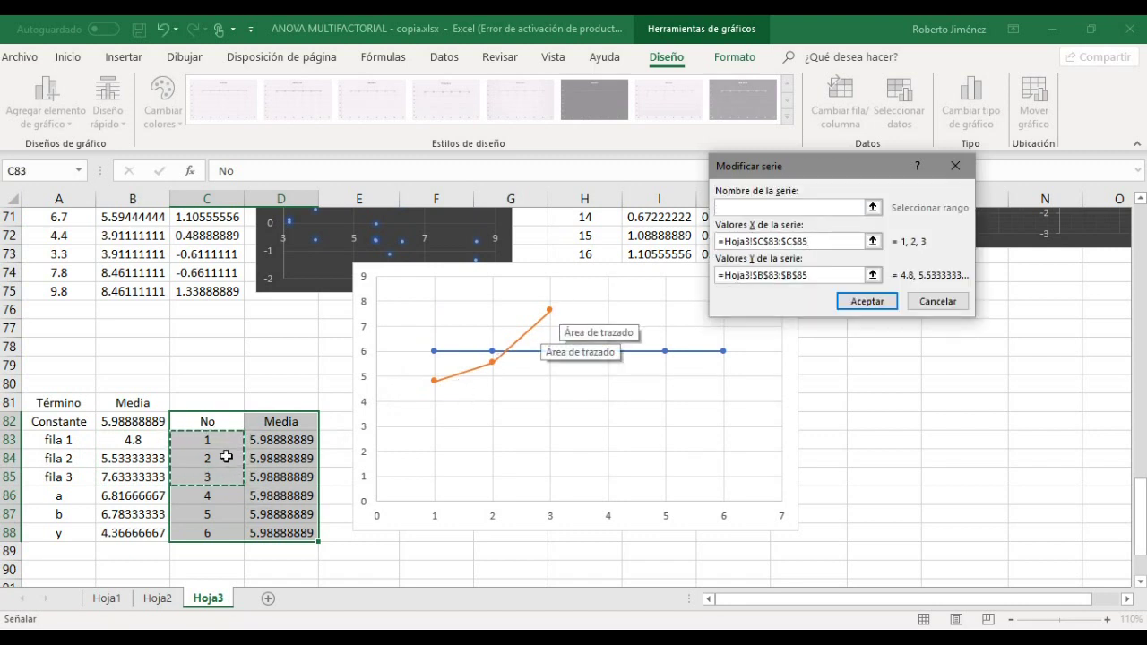
click(771, 205)
text(Fila)
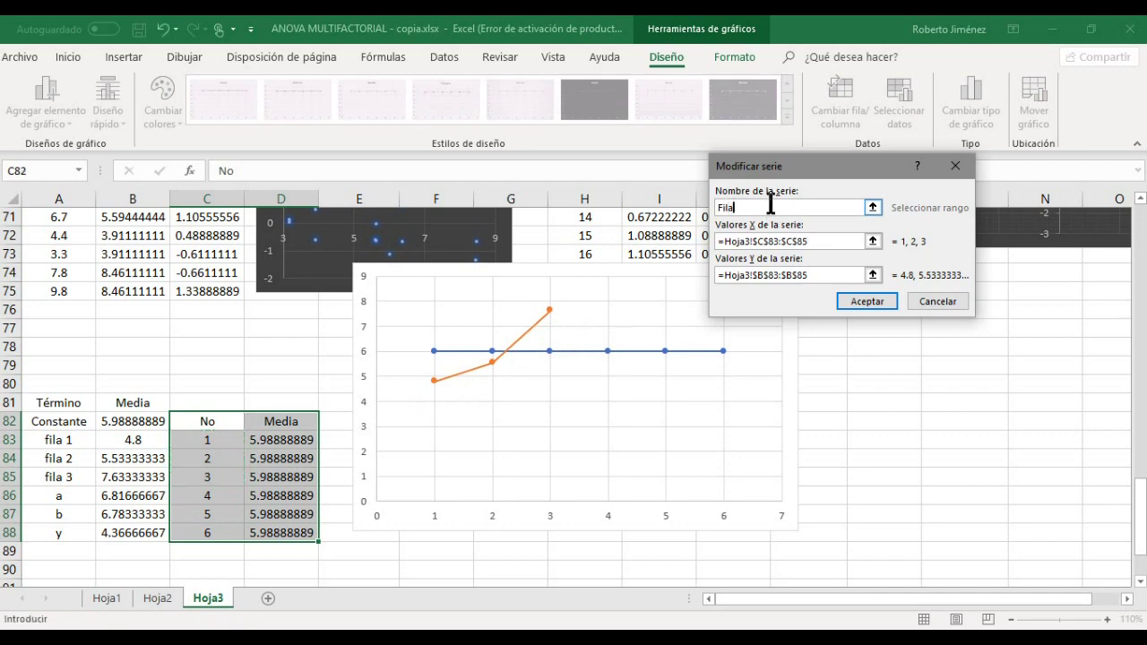
text(s)
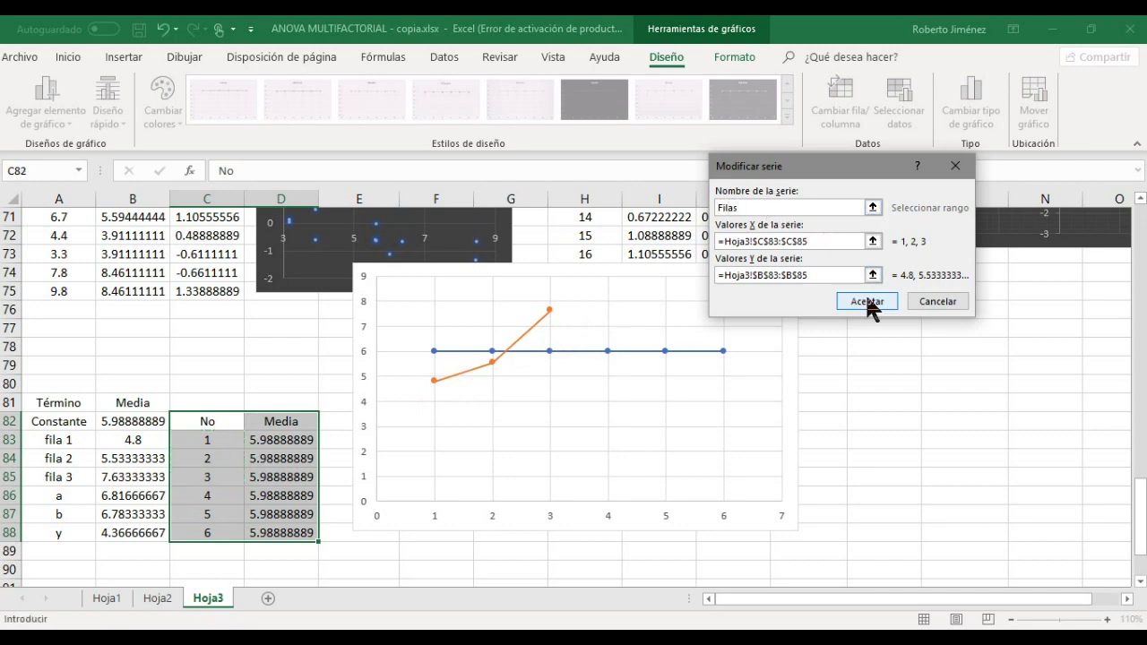
click(867, 301)
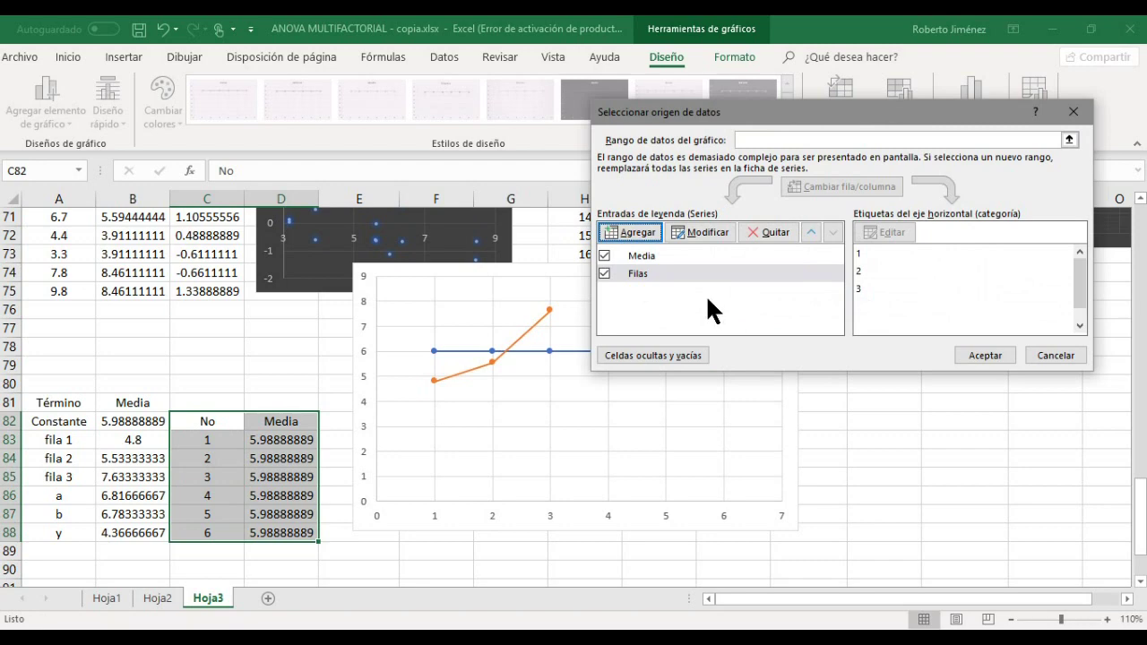
Add a chart series for the Griegas means with X values C86:C88 and Y values B86:B88
click(638, 237)
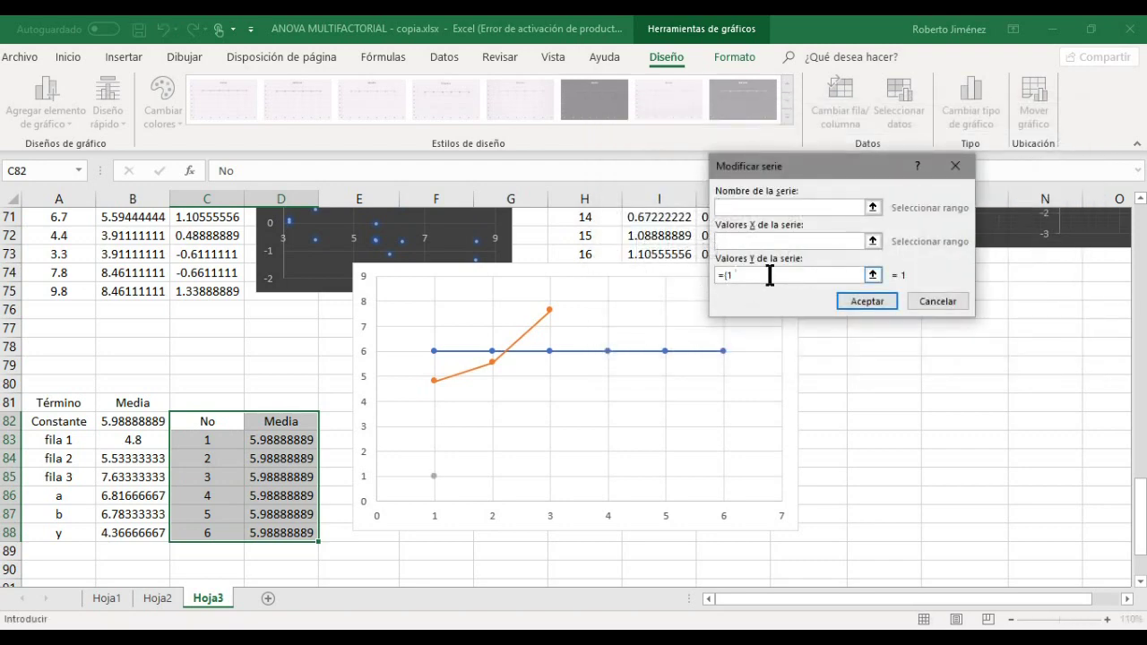
click(722, 278)
drag(135, 500, 134, 535)
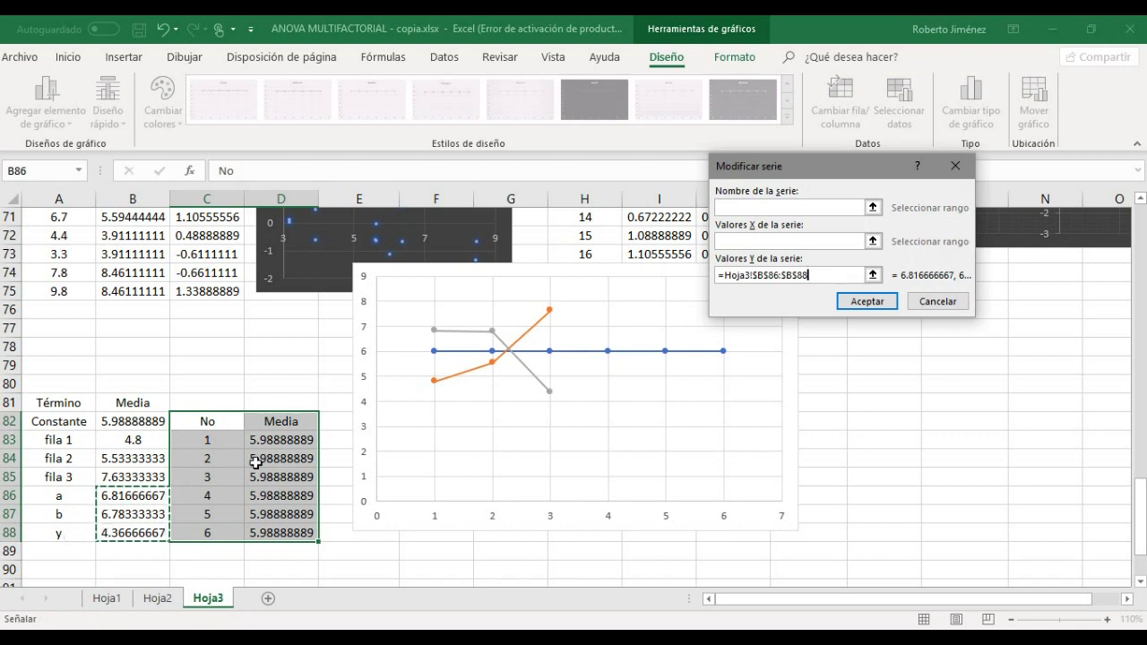
click(794, 234)
click(794, 240)
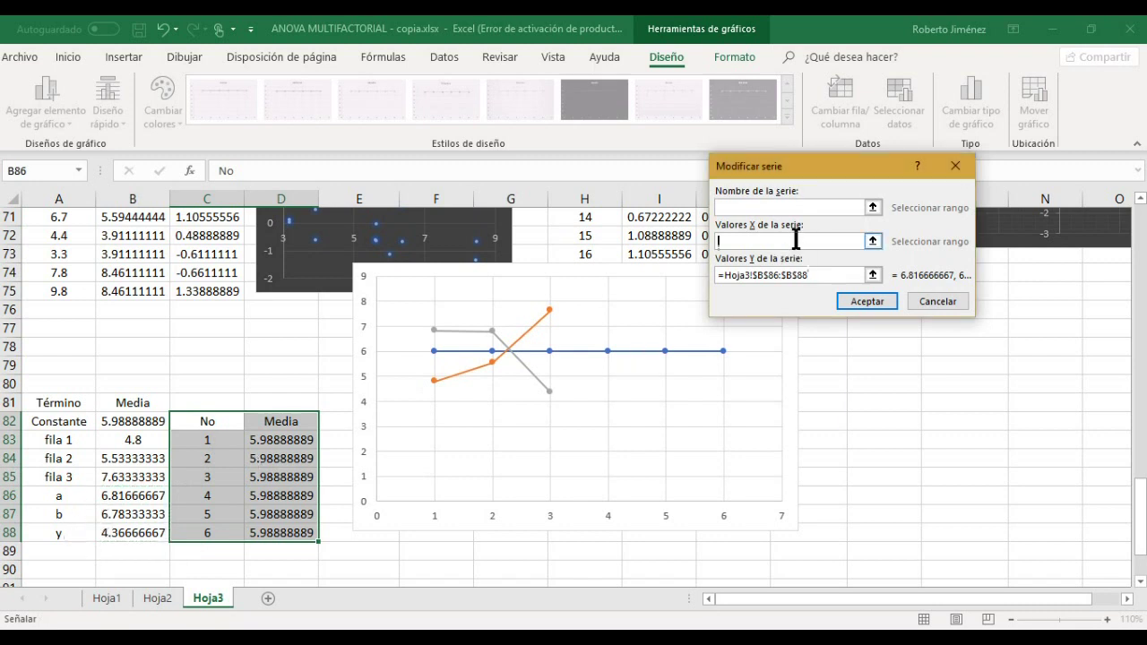
drag(217, 496, 216, 532)
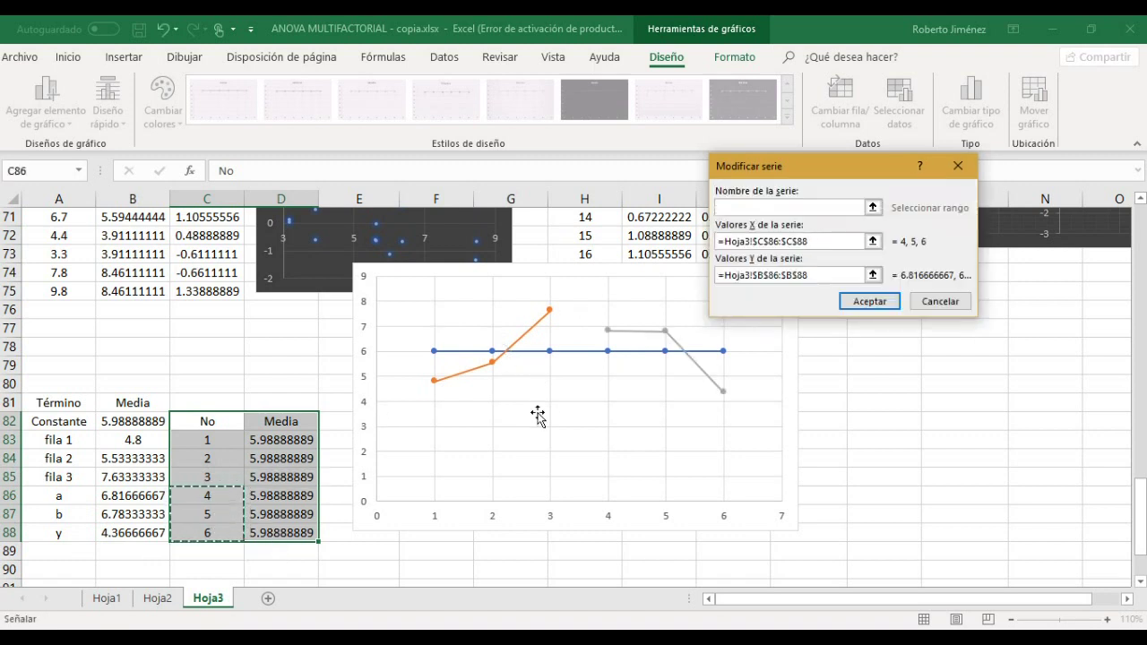
click(776, 208)
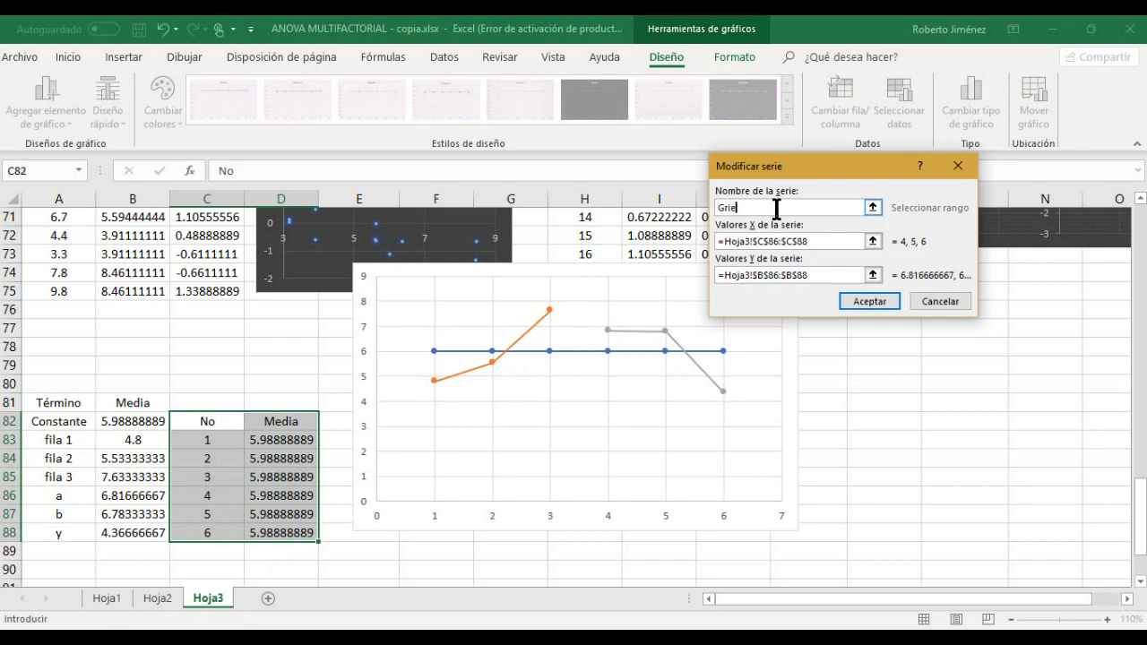
click(874, 298)
click(984, 355)
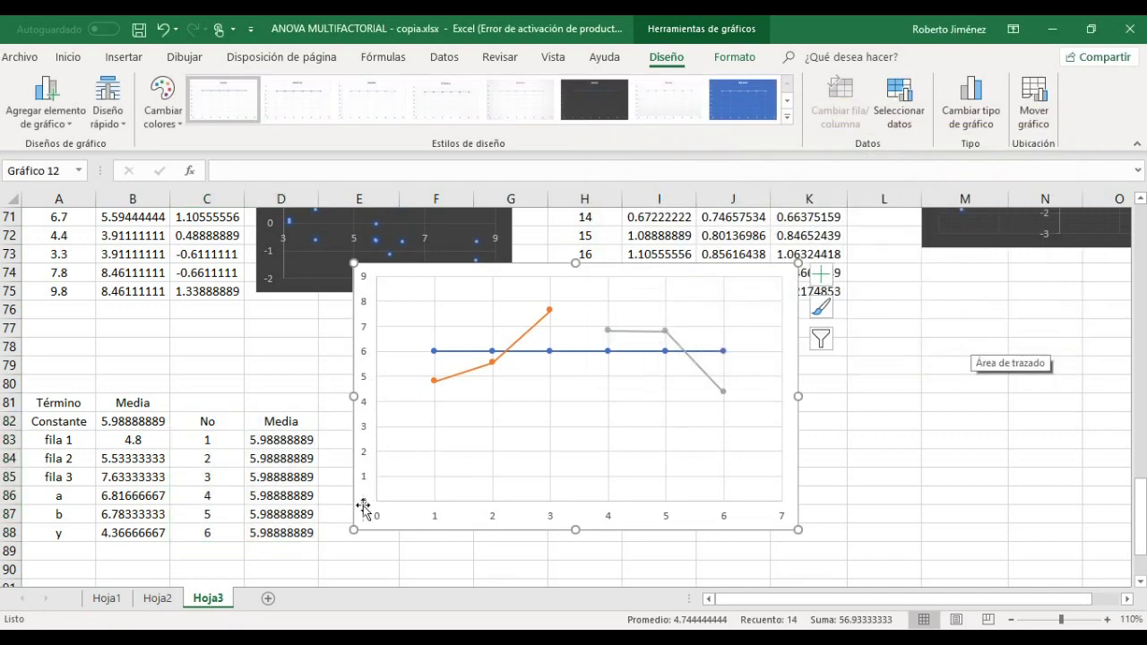
Set the minimum bound of the chart's vertical axis to 4
click(367, 436)
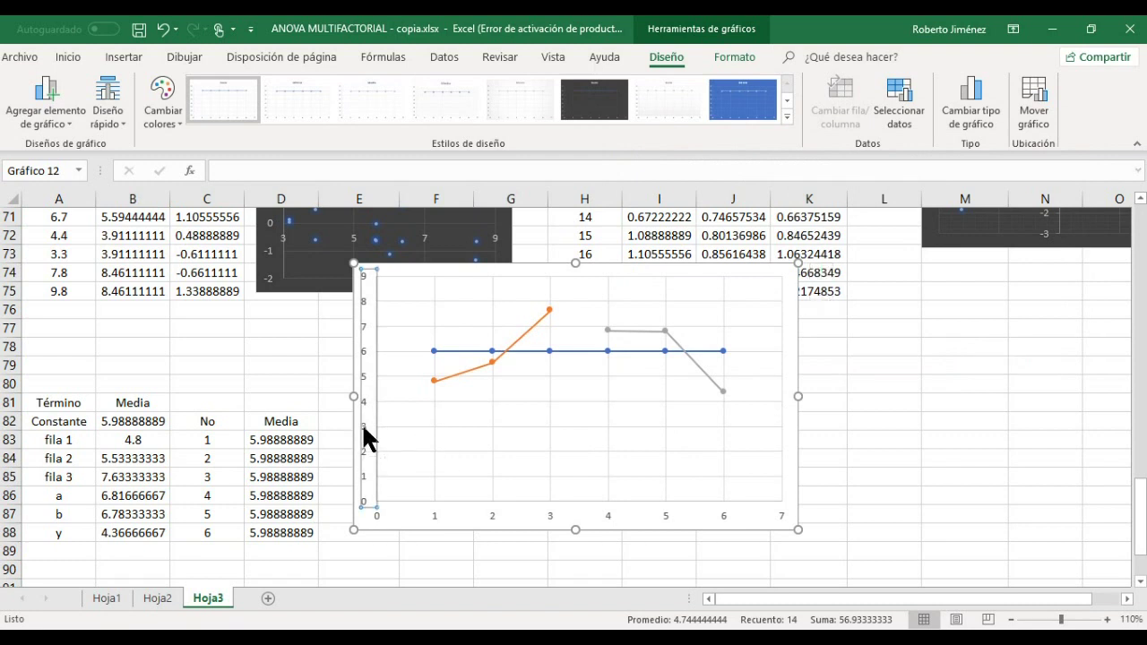
double_click(362, 423)
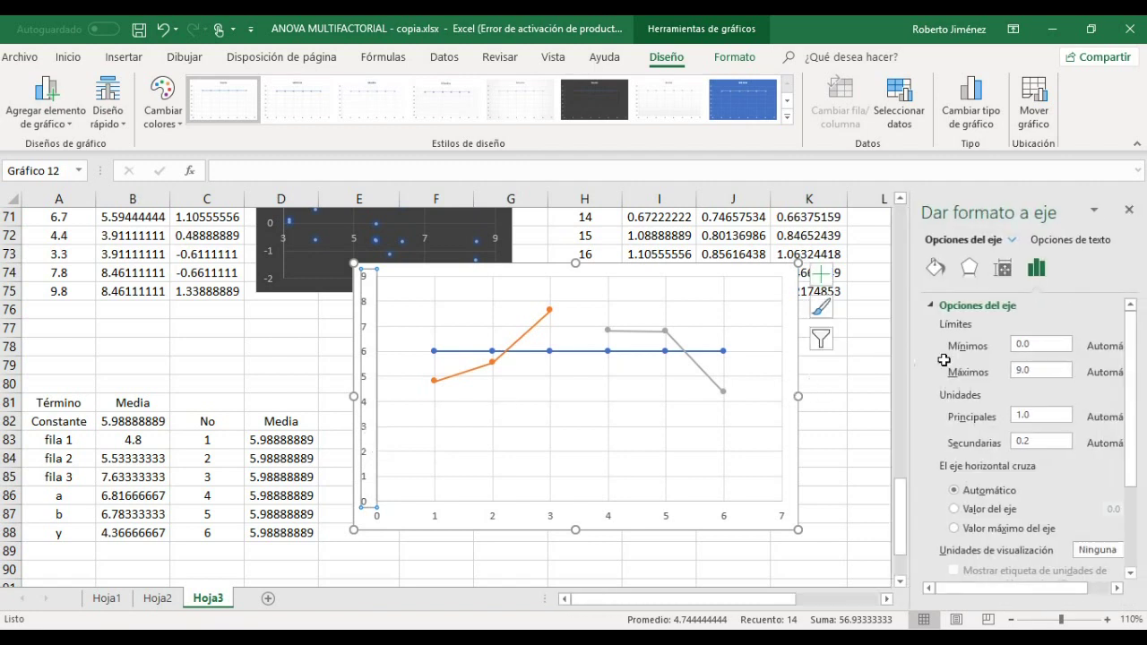
drag(1035, 346, 1006, 346)
text(4)
key(Return)
click(1129, 210)
Apply the dark chart style and shrink the chart so it sits directly beside the means table in rows 81 to 89
click(606, 108)
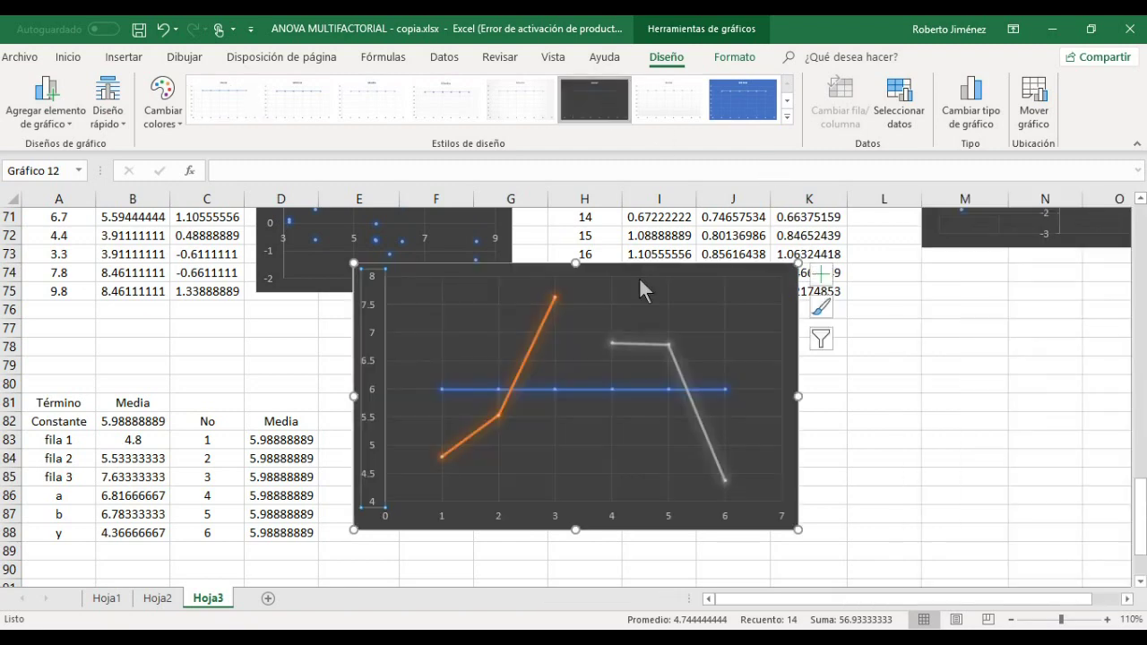
drag(790, 278, 699, 394)
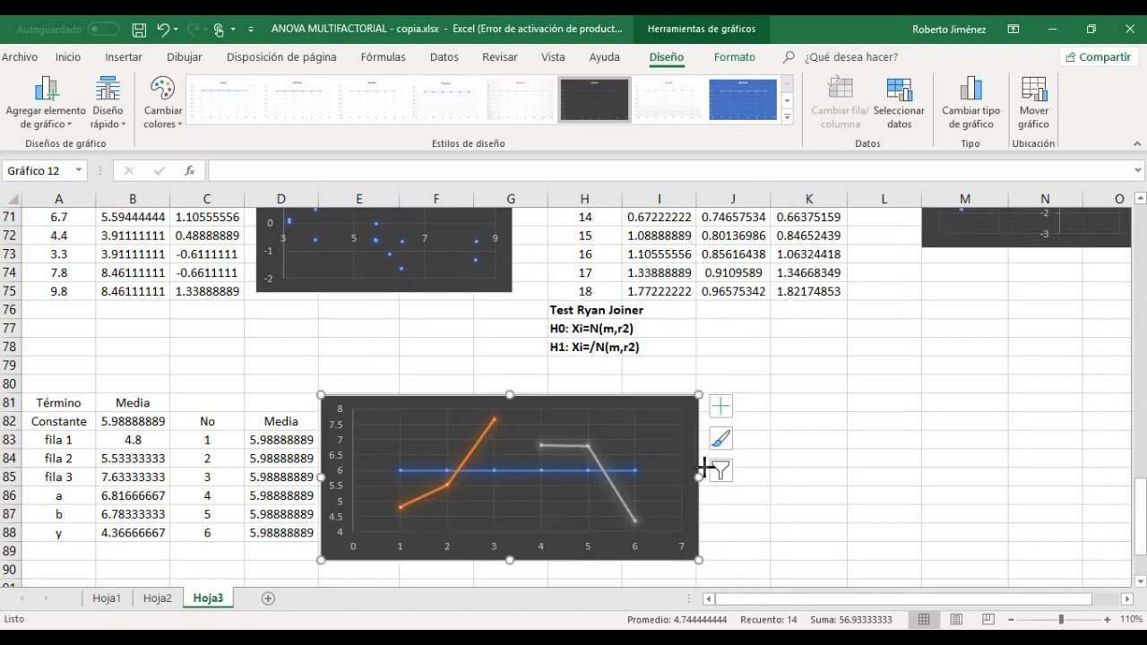
drag(696, 480, 590, 478)
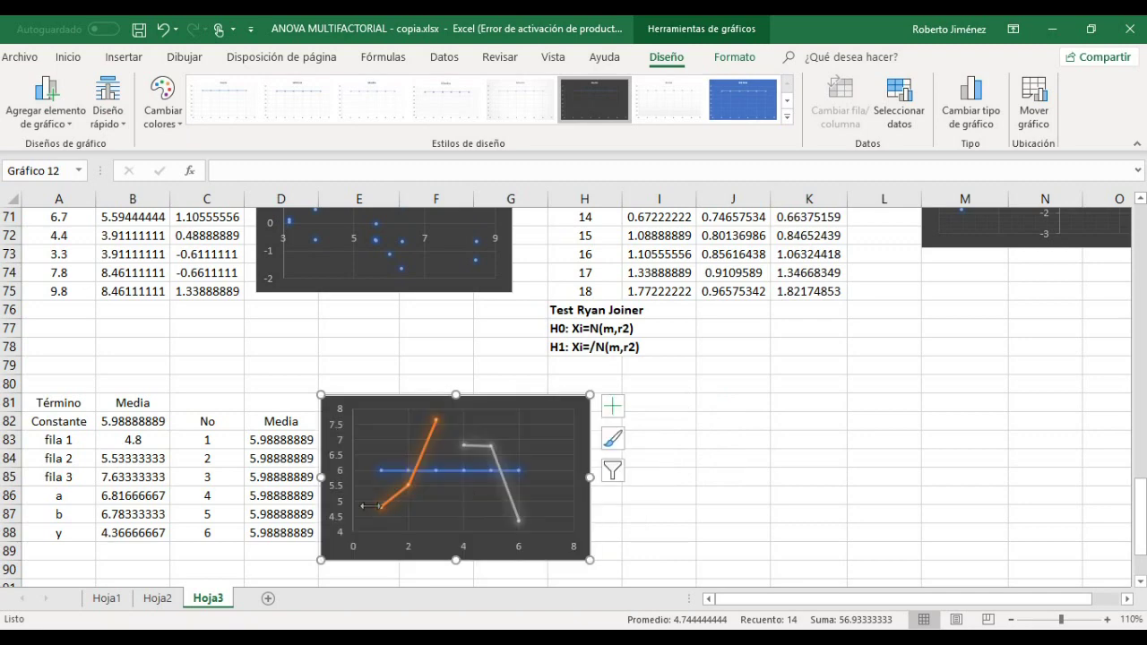
click(725, 447)
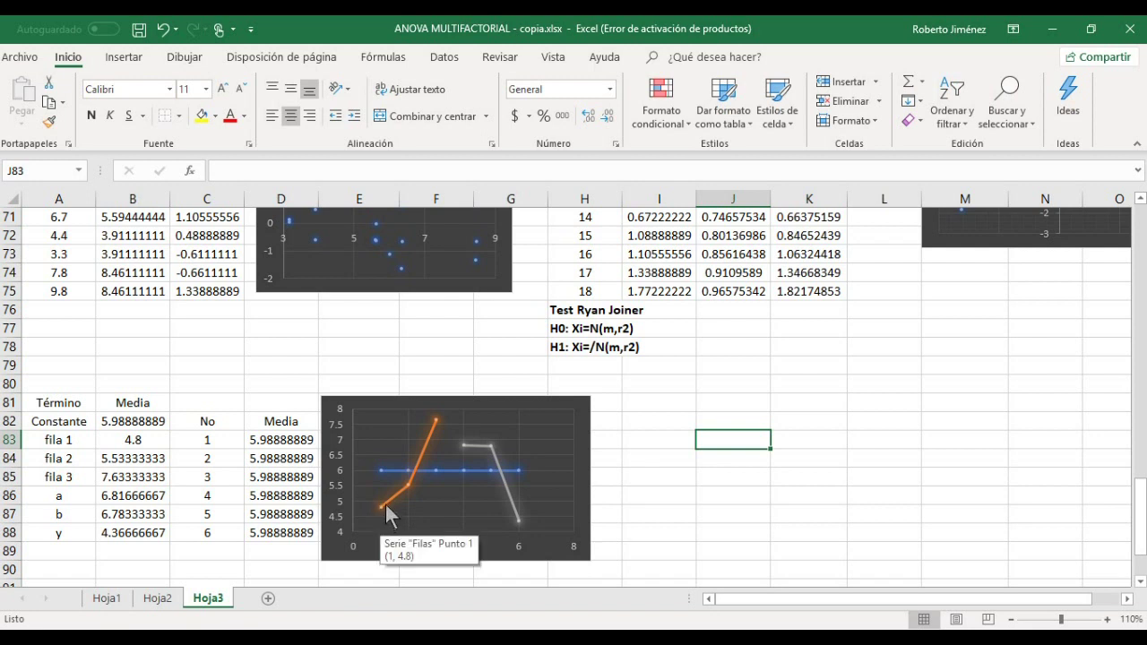
Examine the points of the row and Greek series against the overall mean in the chart
mouse_move(408, 499)
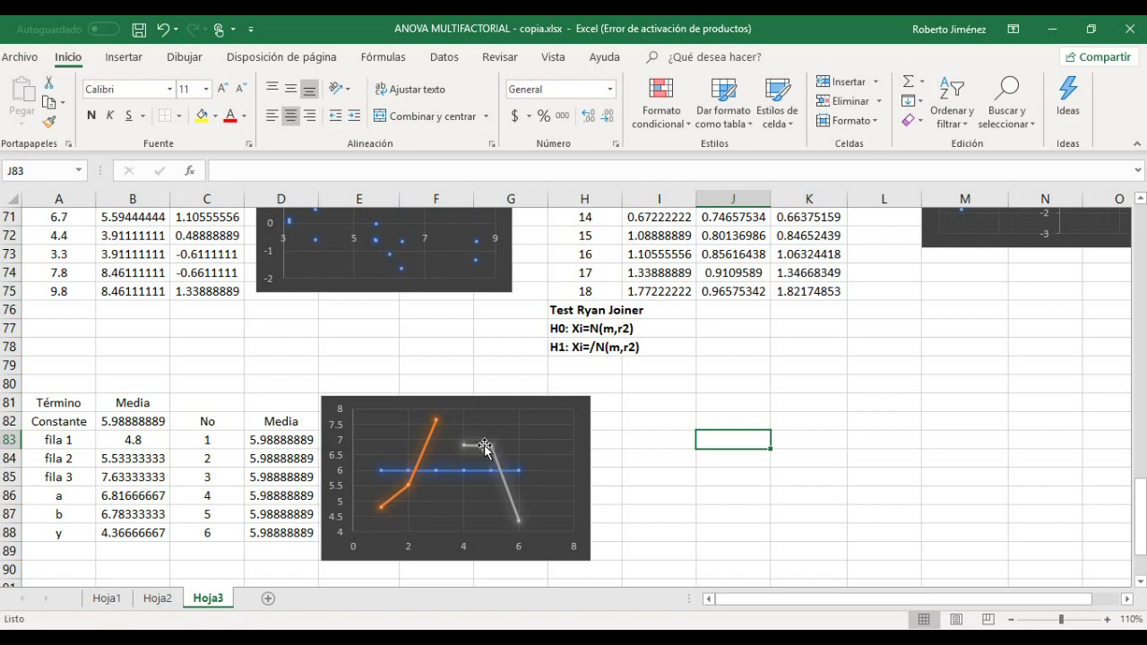
mouse_move(493, 454)
mouse_move(520, 527)
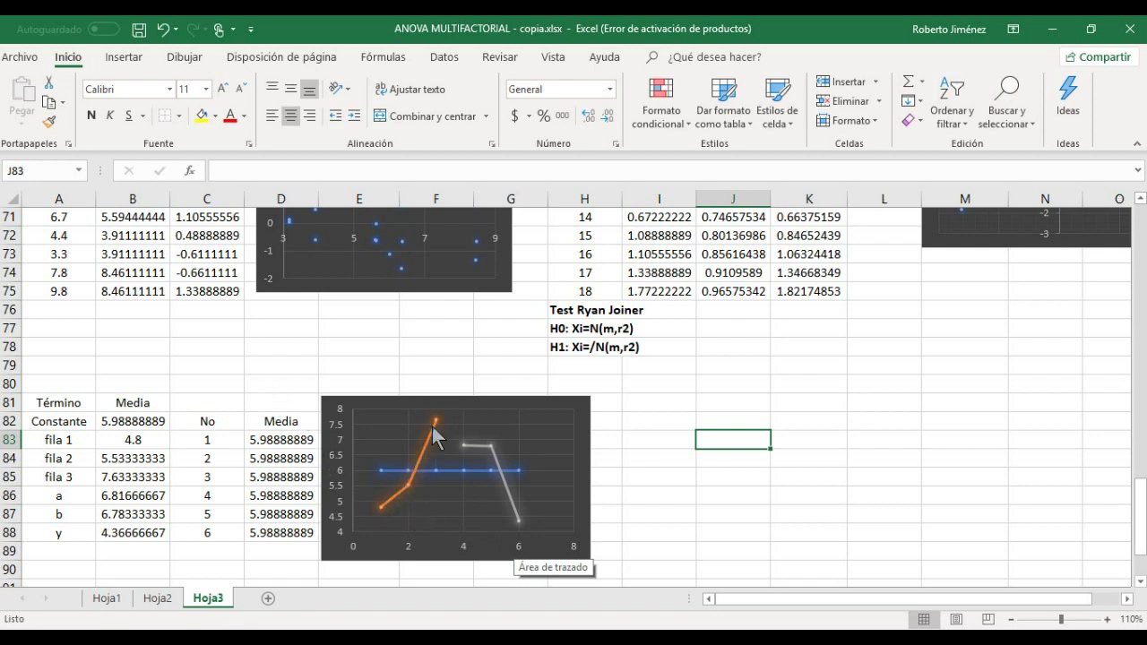
mouse_move(398, 507)
Enter the labels Minimizar in D36 and Maximizar in D37, beside the term coefficients table
click(285, 417)
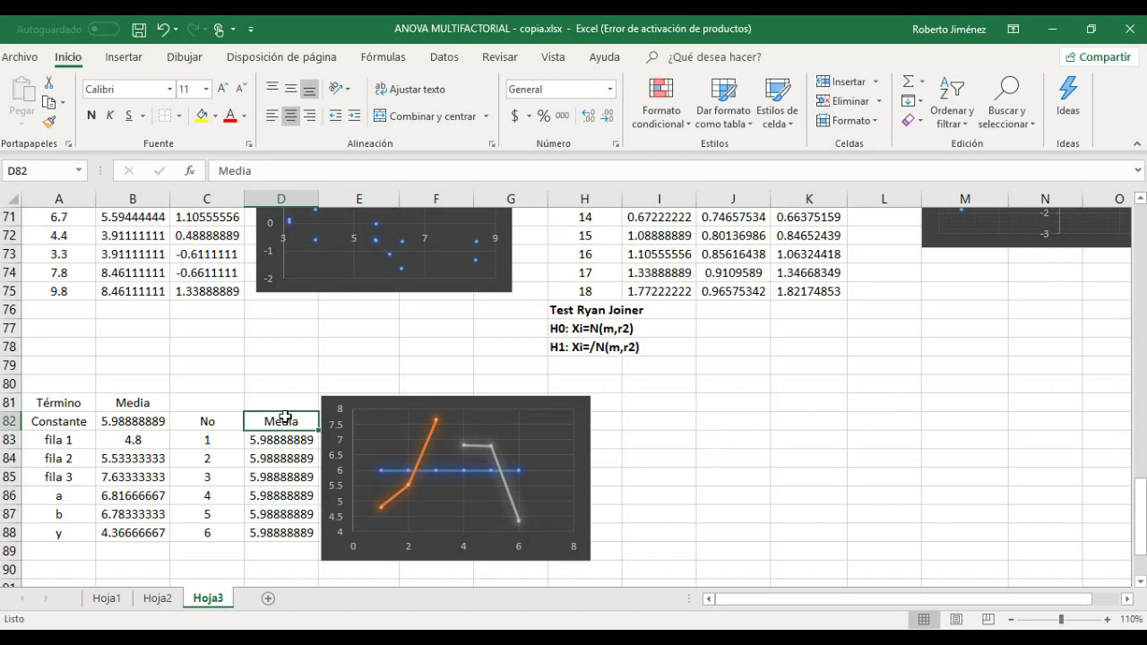
key(Left)
key(Left)
key(Left)
key(Right)
key(Right)
key(Right)
key(Up)
key(Up)
key(Up)
key(Up)
key(Up)
key(Up)
key(Up)
key(Up)
key(Up)
key(Up)
key(Up)
key(Up)
key(Up)
key(Up)
key(Up)
key(Up)
key(Up)
key(Up)
key(Up)
key(Up)
key(Up)
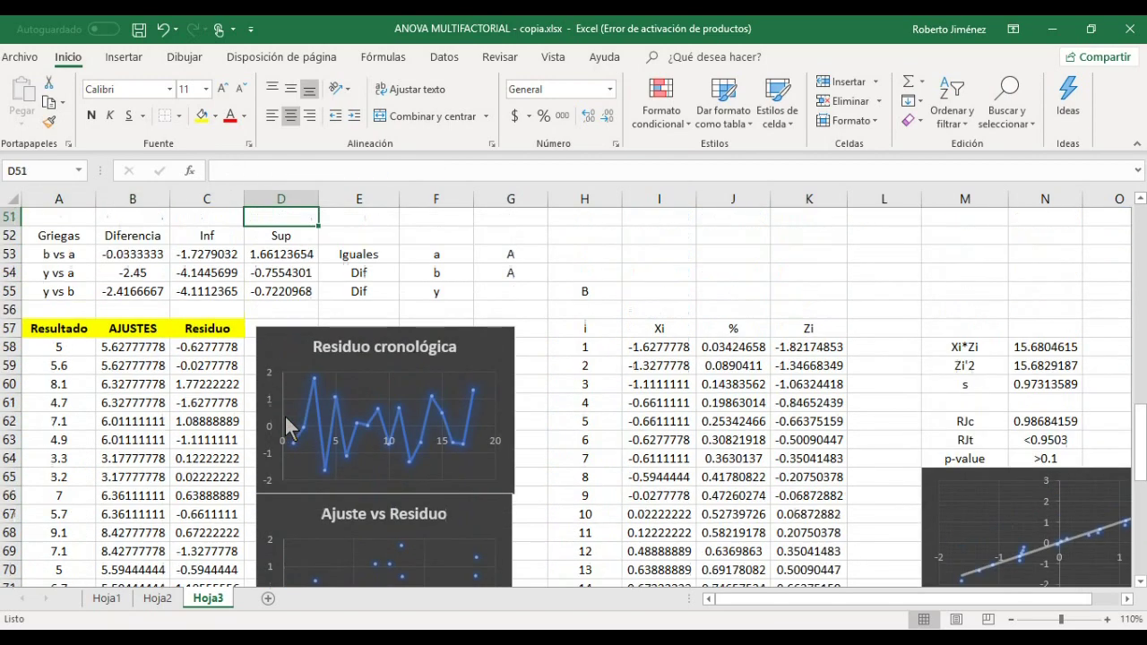
key(Up)
key(Up)
key(Up)
key(Up)
key(Up)
key(Up)
key(Up)
key(Up)
key(Up)
key(Up)
key(Up)
key(Up)
key(Up)
key(Up)
key(Up)
key(Up)
key(Up)
key(Up)
key(Up)
key(Up)
key(Down)
key(Down)
key(Down)
key(Down)
key(Down)
key(Down)
key(Down)
key(Down)
key(Down)
key(shift+Right)
key(shift+Down)
key(Delete)
key(Up)
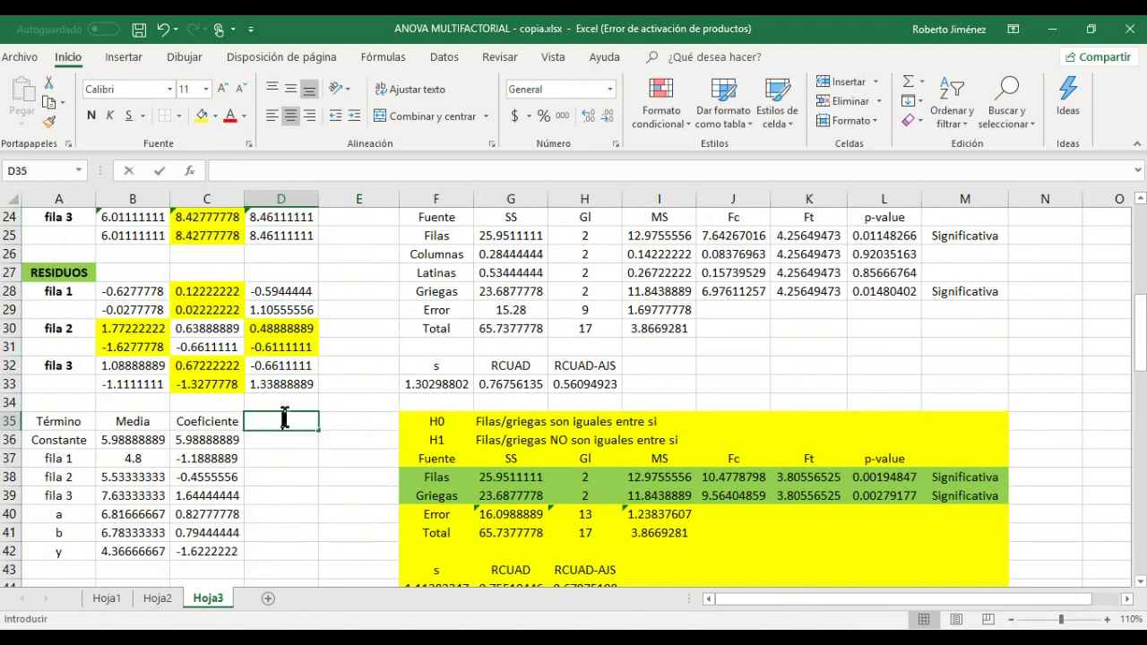
key(Left)
key(Left)
key(Left)
key(Right)
key(Right)
key(Right)
key(Down)
click(292, 419)
key(Down)
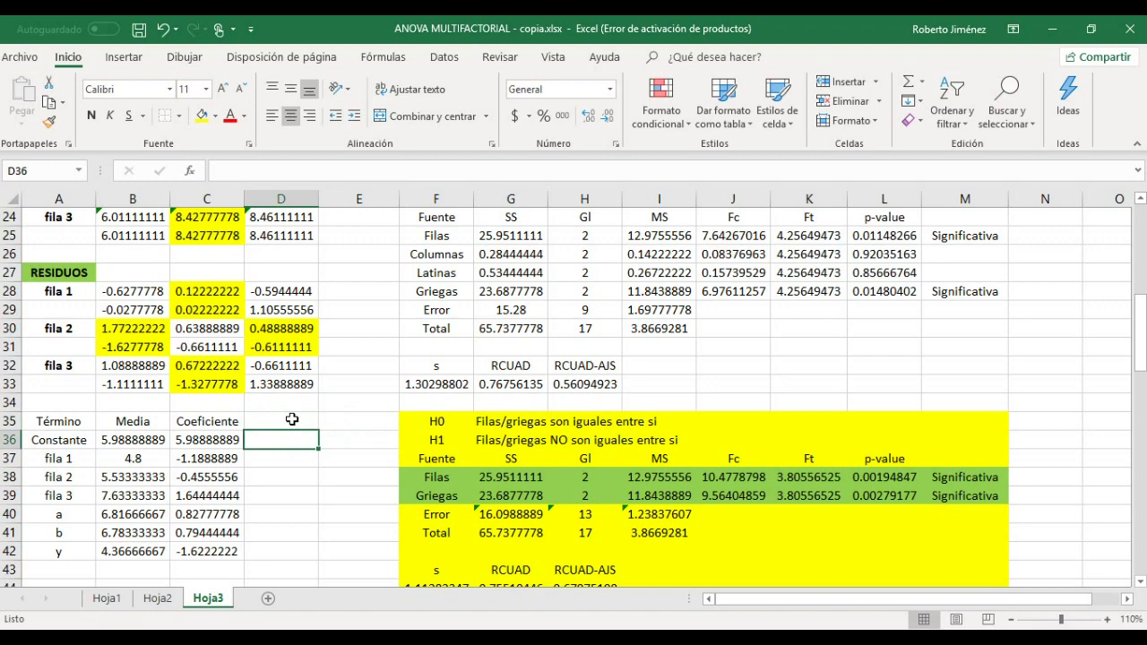
key(Left)
key(Left)
key(Left)
key(Right)
key(Right)
key(Right)
text(Mimi)
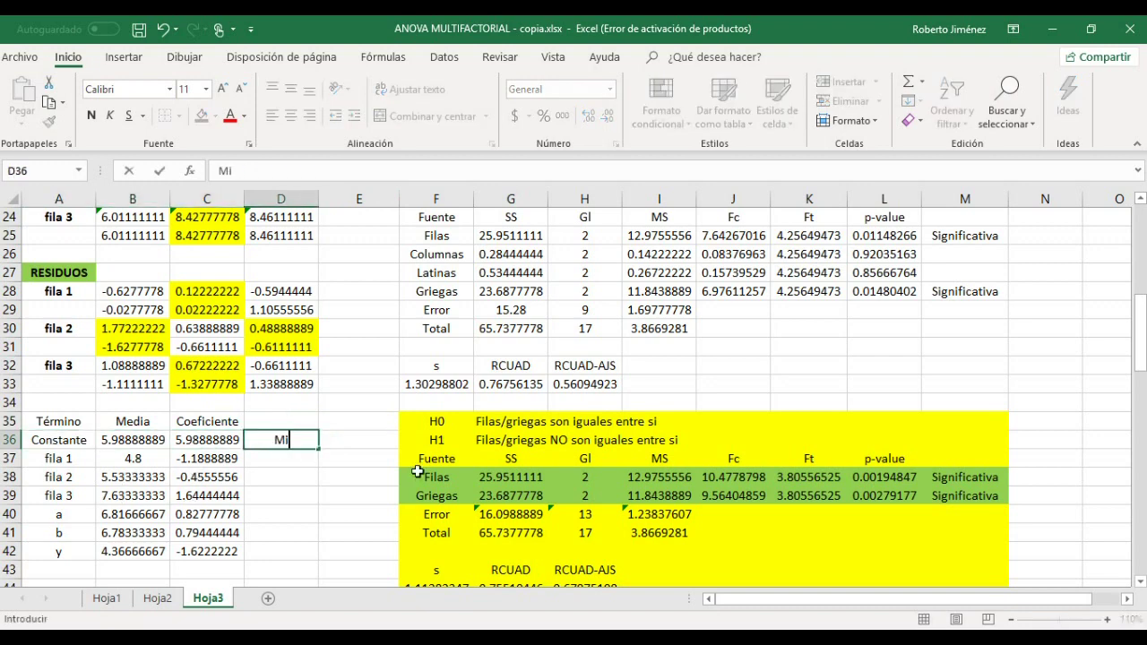
key(BackSpace)
key(BackSpace)
text(nimizar)
key(ctrl+Return)
key(Down)
text(Maximi)
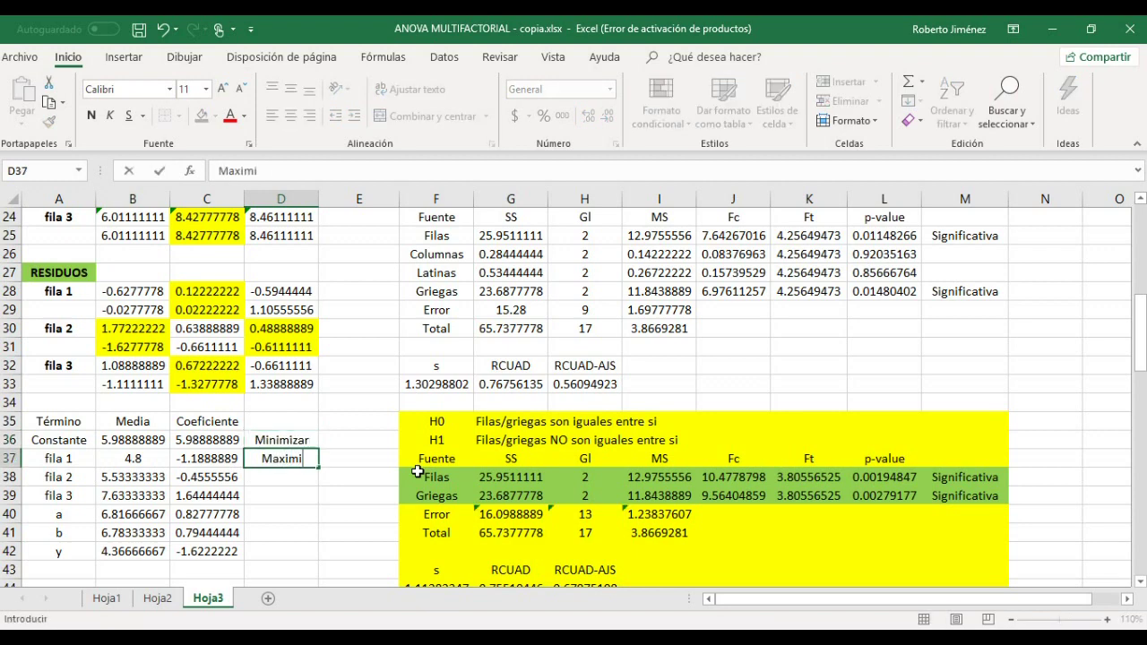
text(zar)
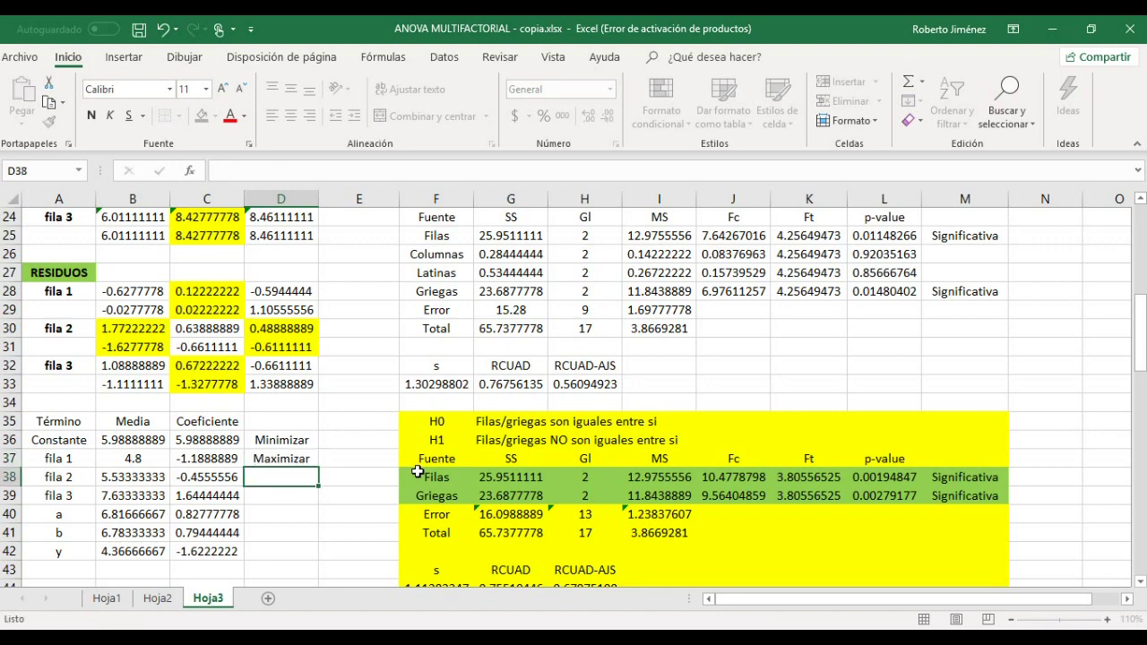
key(ctrl+Return)
Enter f1-y in E36 as the factor combination for Minimizar
key(Up)
key(Right)
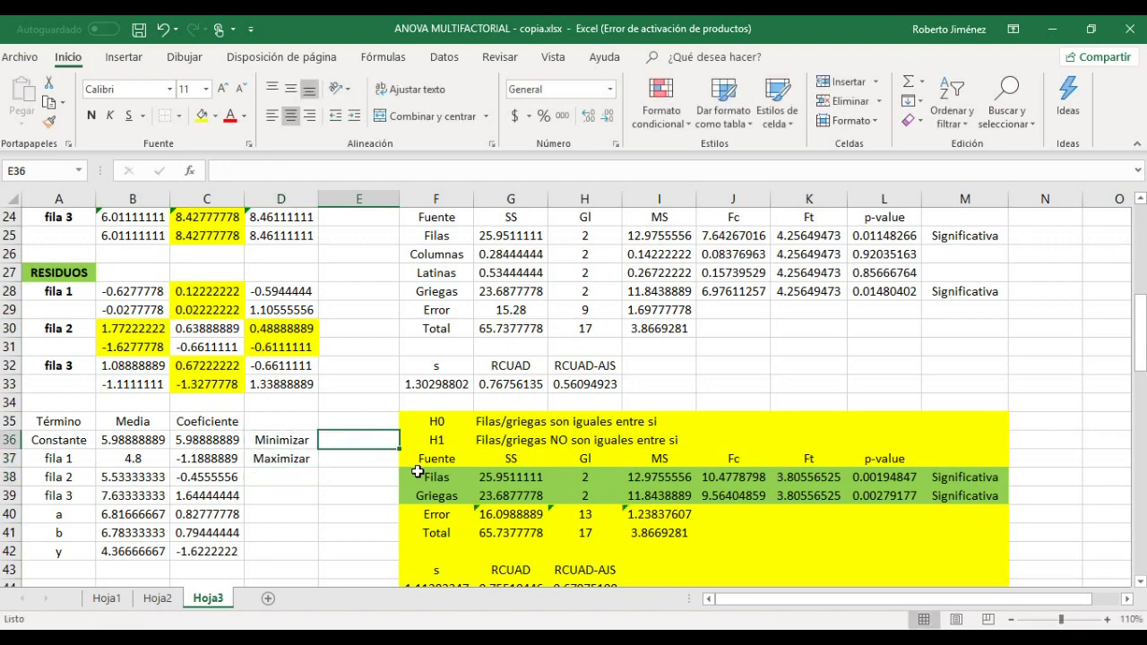
scroll(417, 472, down, 2)
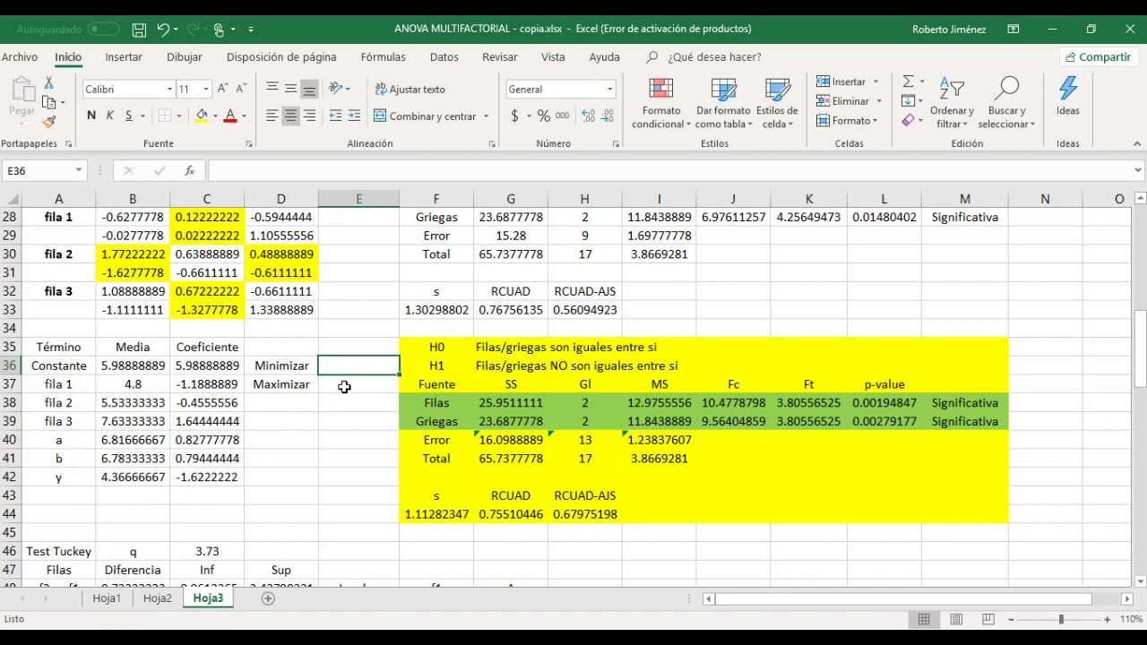
text(f1-y)
key(Return)
key(Up)
key(Left)
key(Right)
key(Left)
key(Right)
Enter f3-a in E37 as the factor combination for Maximizar
click(337, 392)
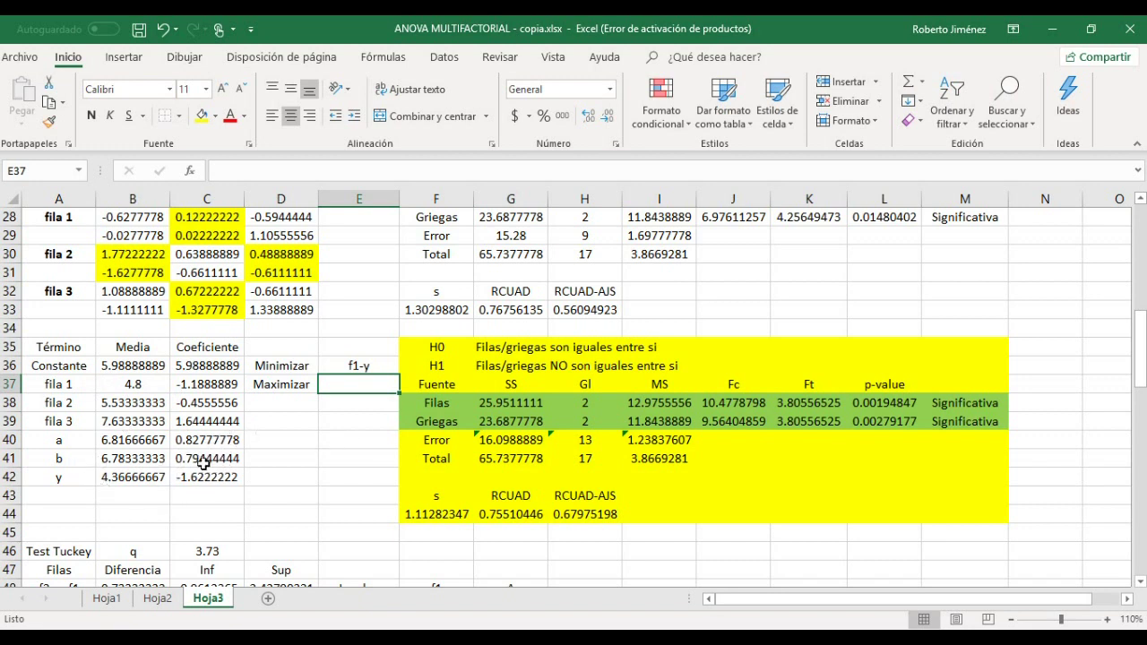
text(f3)
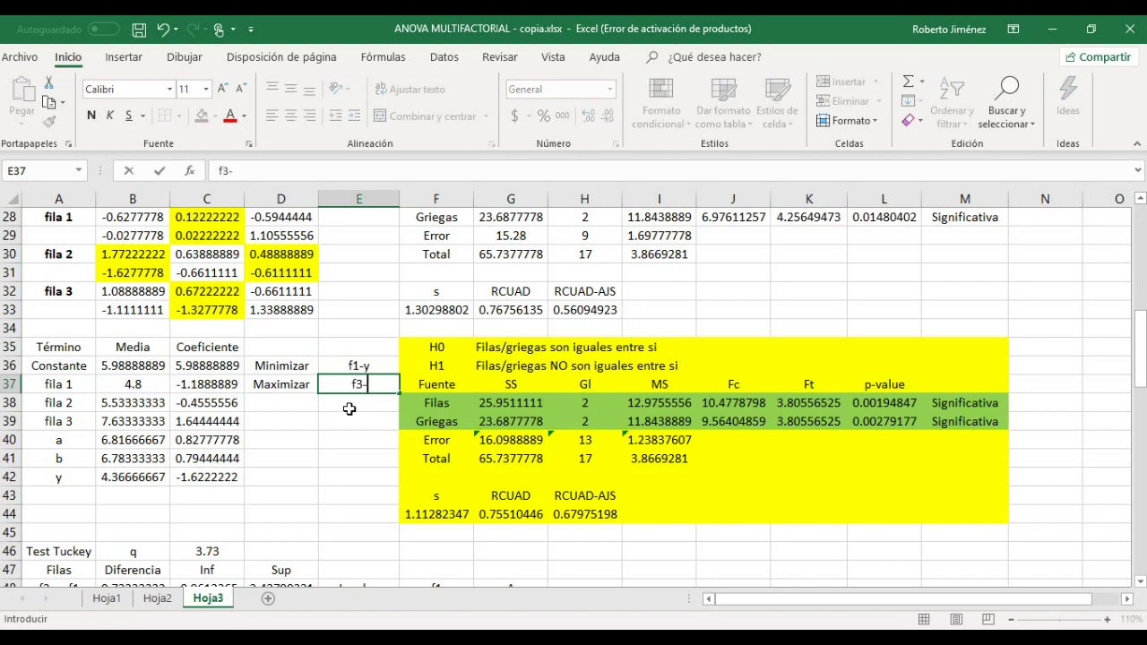
text(-a)
key(Return)
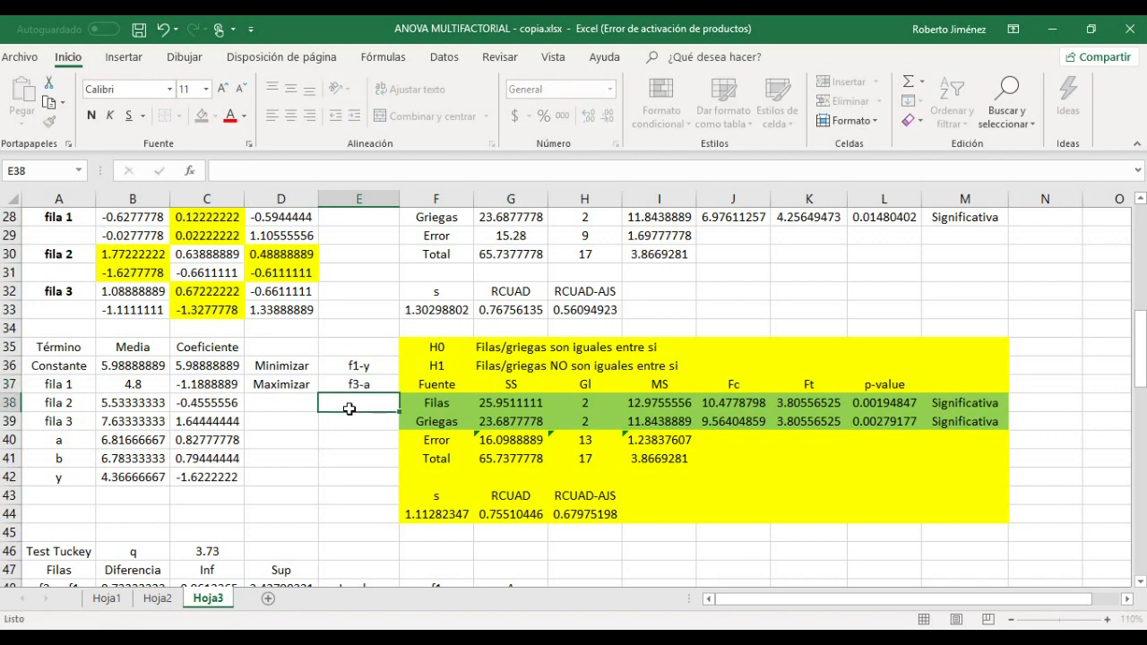
key(Up)
key(Left)
key(Right)
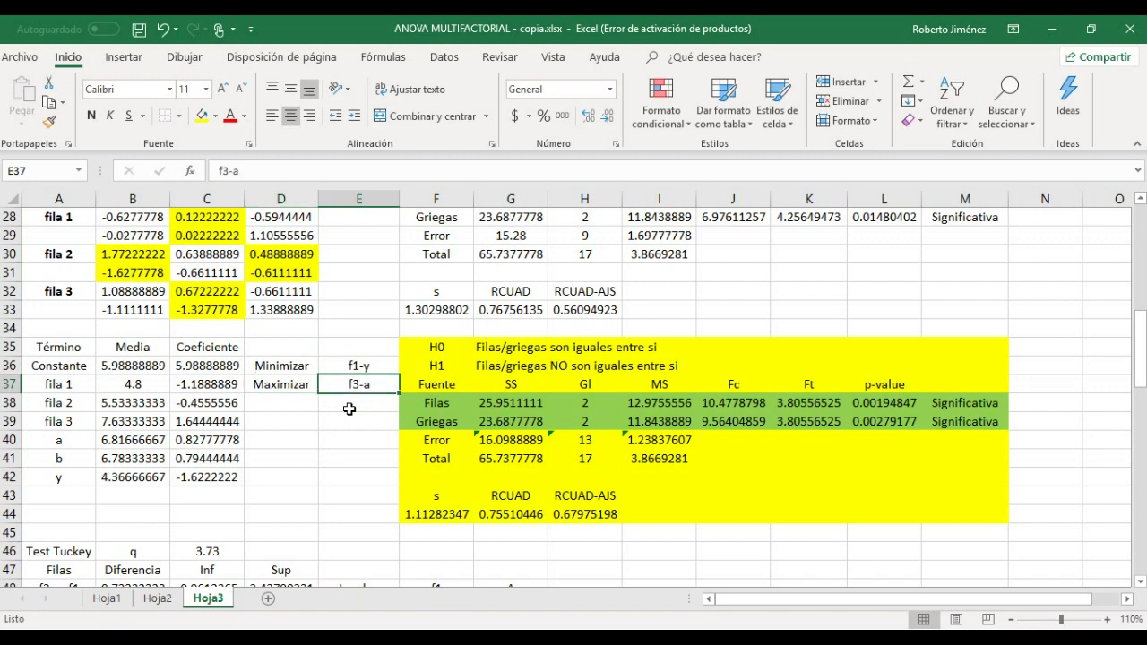
key(shift+Left)
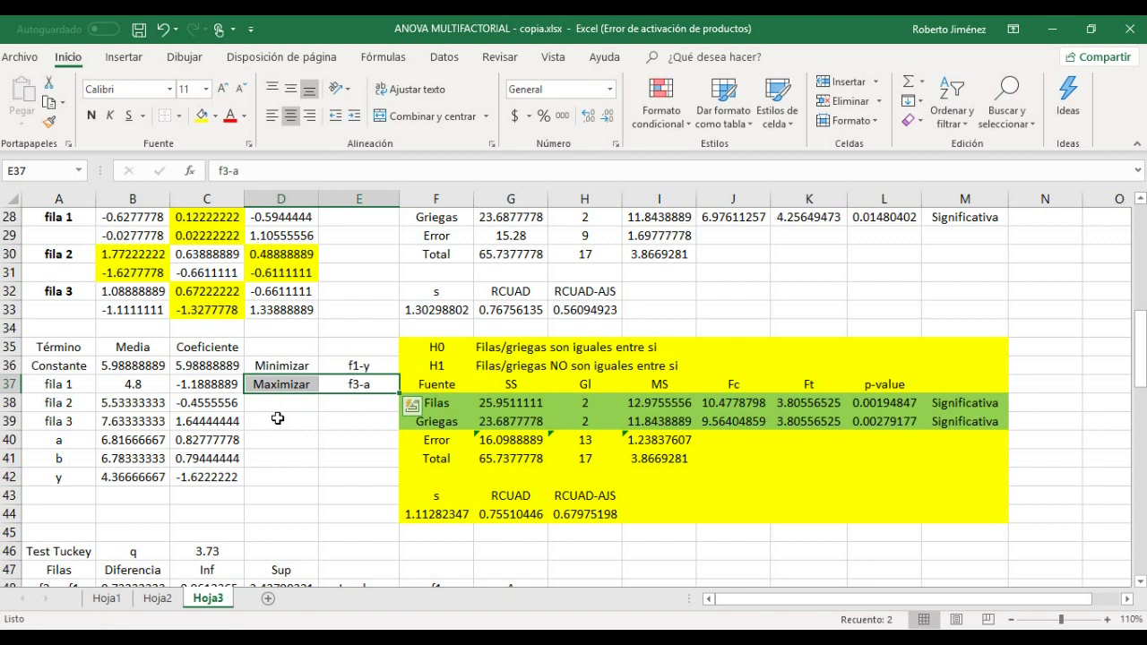
Fill the Griegas level y and its shift Noche in J4:K4 with the standard light blue color
click(371, 357)
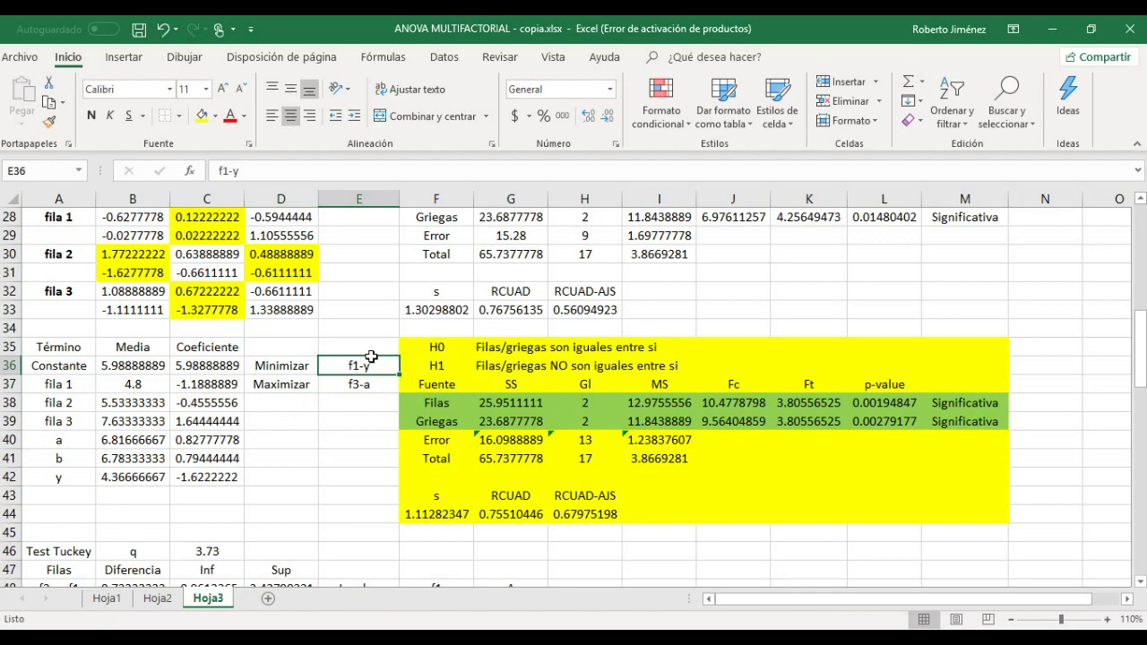
scroll(296, 383, up, 8)
scroll(296, 383, up, 1)
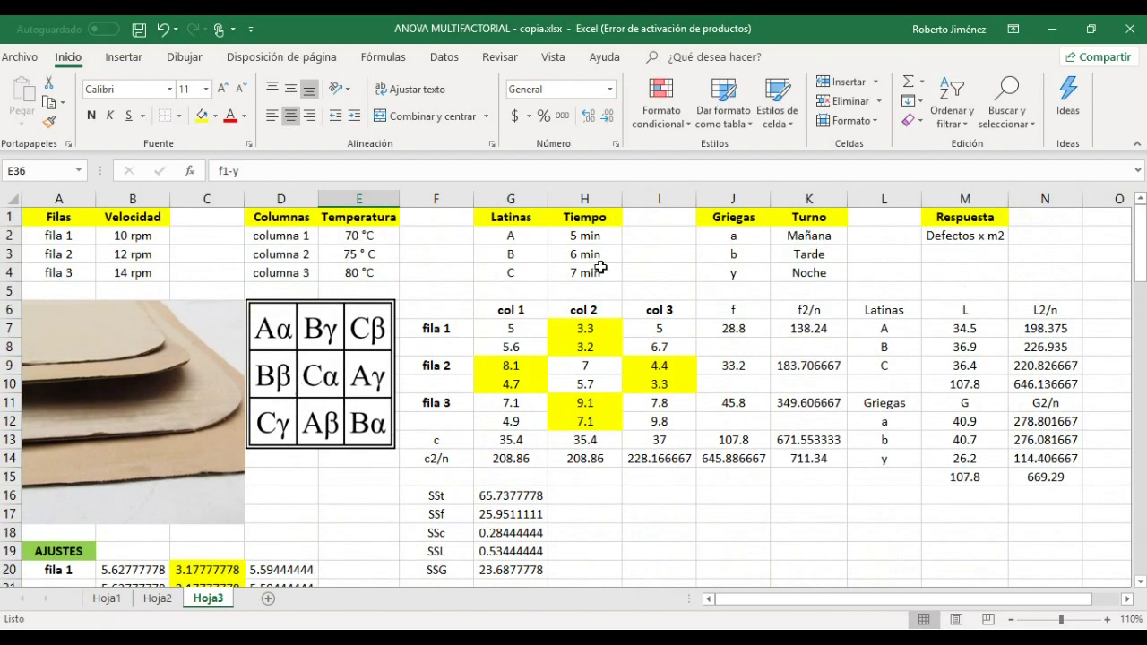
click(807, 242)
key(Down)
key(Down)
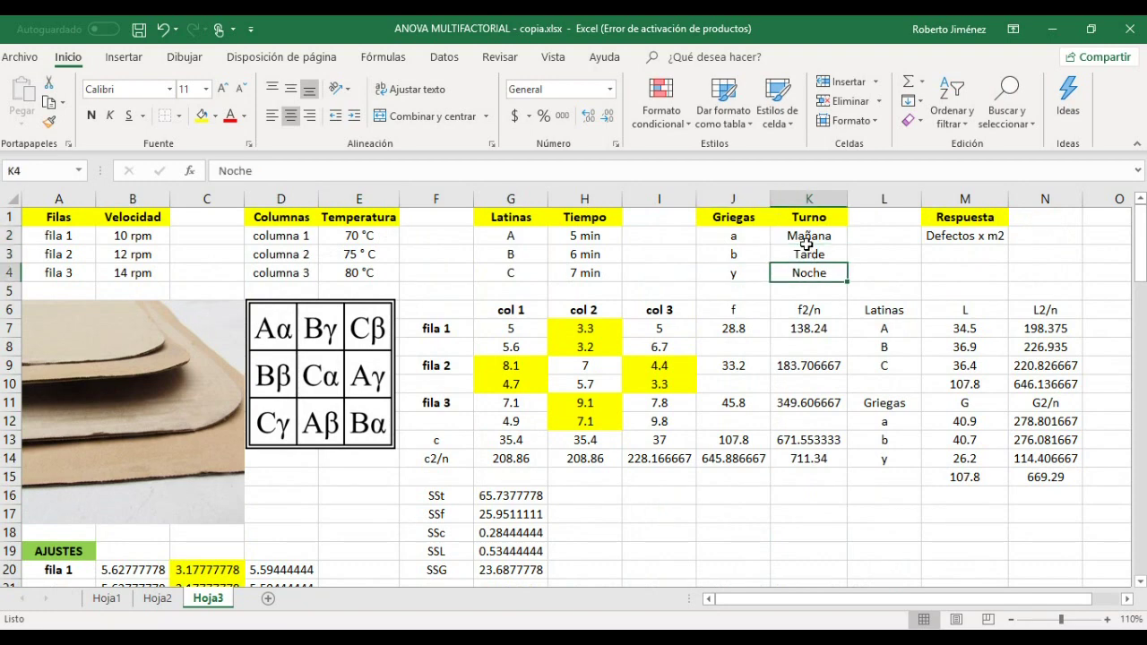
key(shift+Left)
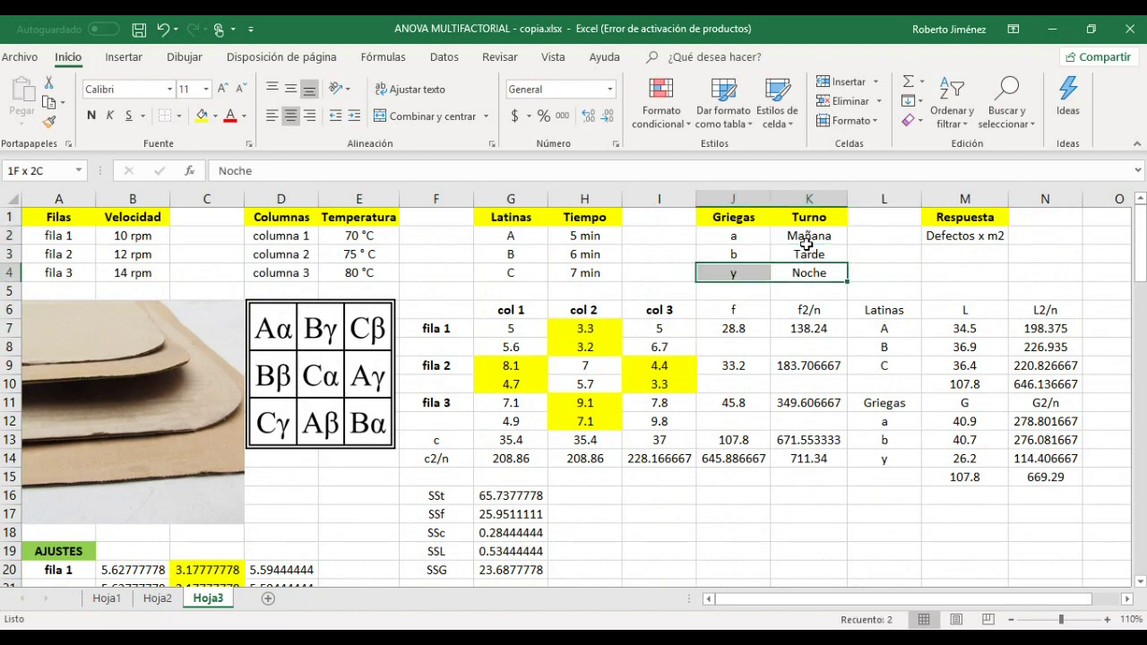
click(214, 115)
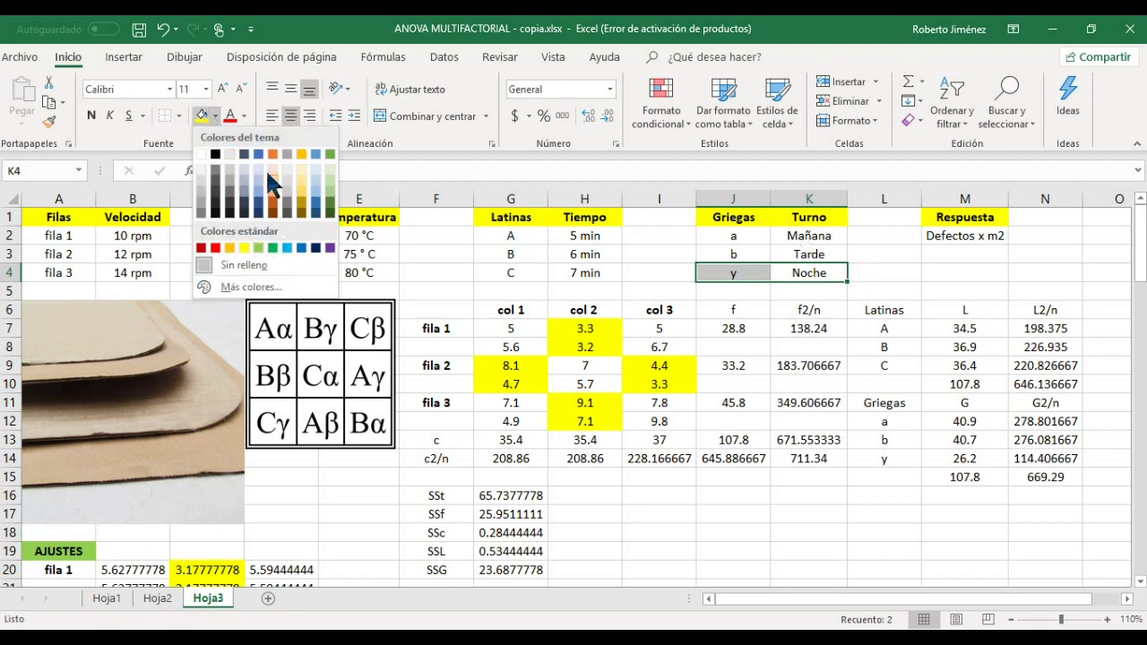
click(287, 247)
key(Right)
key(Left)
key(Left)
key(Right)
key(Right)
key(Left)
key(Left)
key(Down)
key(Down)
key(Up)
key(Up)
key(Right)
key(Right)
key(Left)
key(Left)
key(Right)
key(Right)
Examine the totals of the Greek levels a, b and y in column M
key(Right)
key(Down)
key(Down)
key(Down)
key(Down)
key(Down)
key(Down)
key(Down)
key(Down)
key(Down)
key(Down)
key(shift+Up)
key(shift+Up)
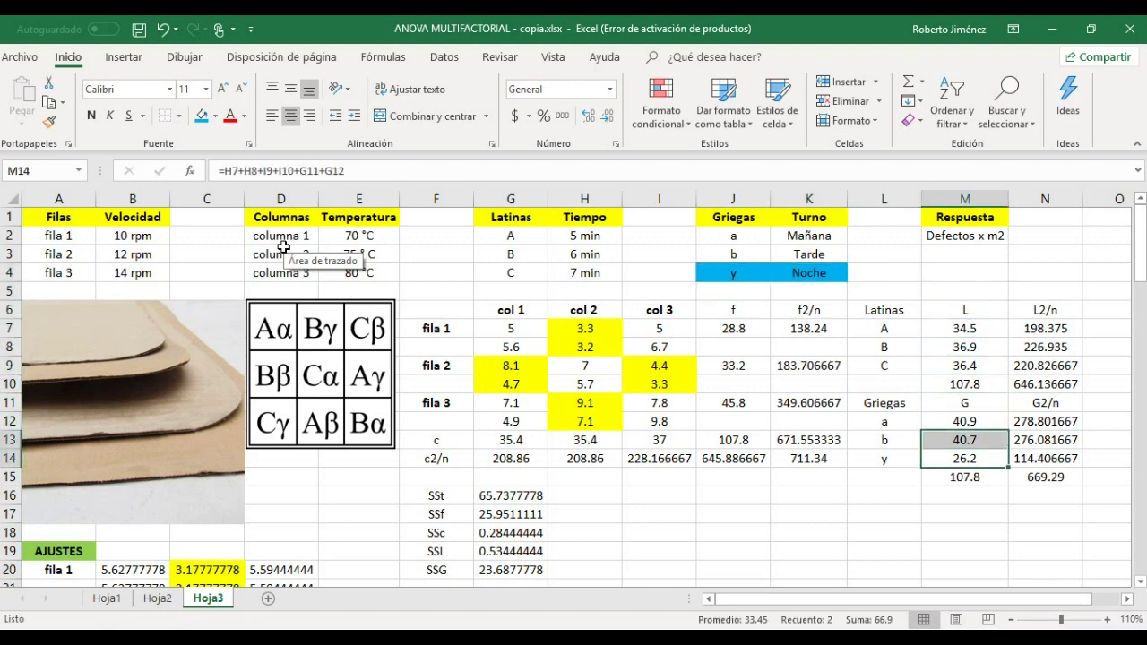
key(Down)
key(Up)
key(Left)
key(Right)
key(Up)
key(Up)
key(Up)
key(Up)
key(Up)
key(Up)
key(Up)
key(Up)
key(Left)
key(Left)
key(Left)
key(Left)
key(Left)
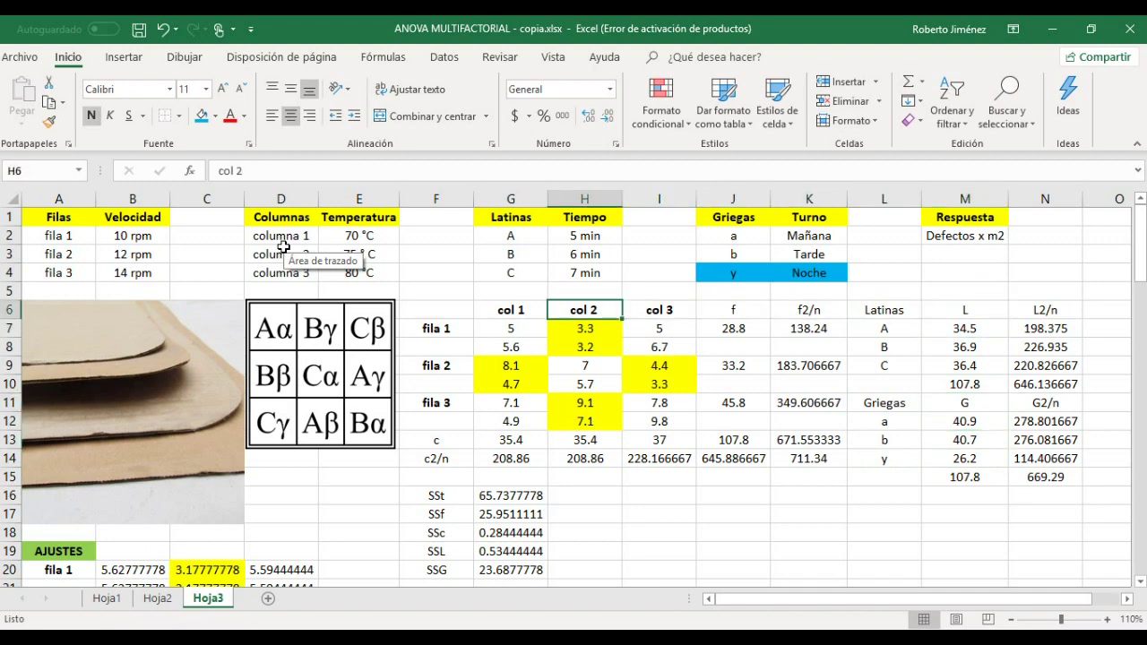
Check the row totals in column J and fill the fila 1 and fila 2 levels in A2:B3 with the same light blue
click(119, 256)
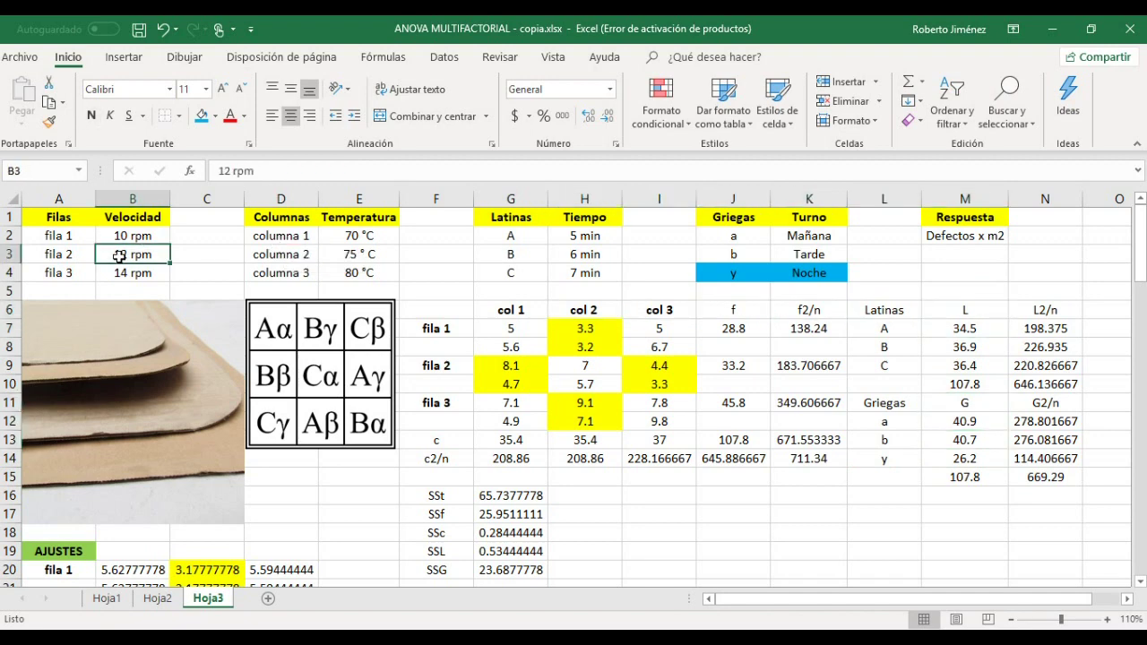
click(739, 328)
click(733, 365)
click(731, 401)
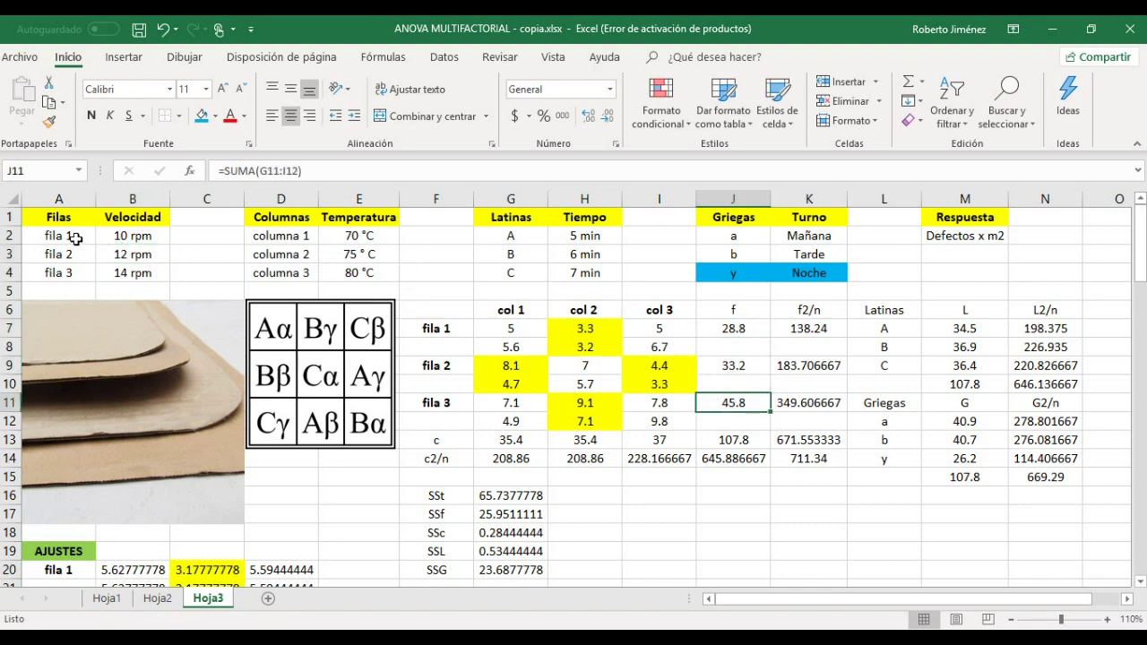
click(76, 239)
key(shift+Down)
key(shift+Right)
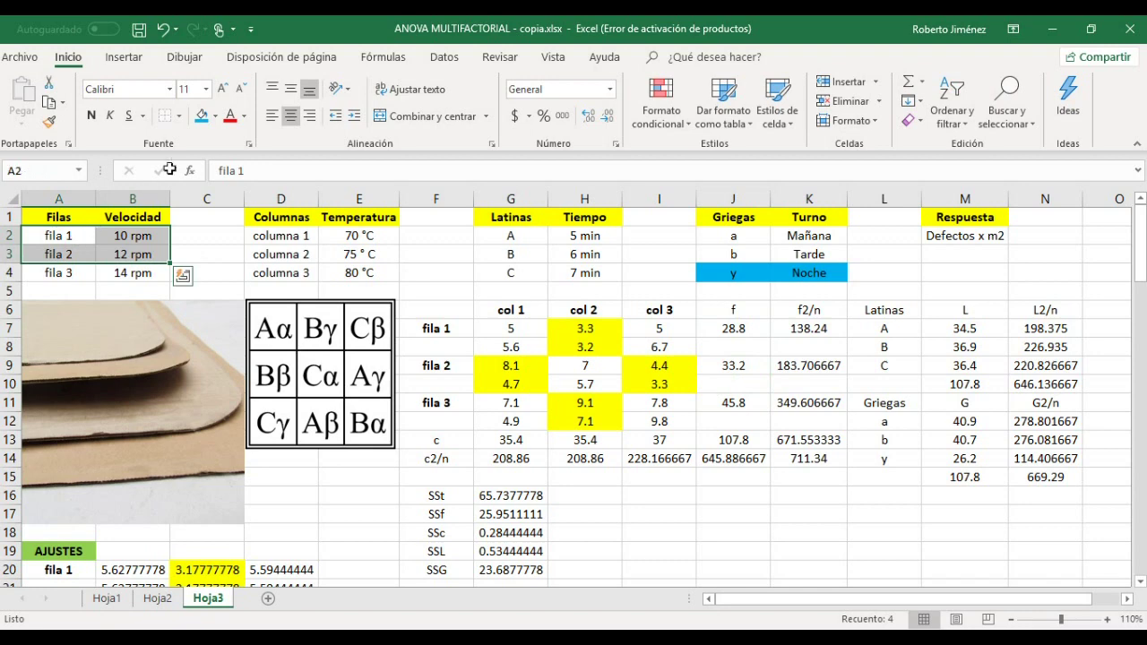
click(202, 115)
click(207, 251)
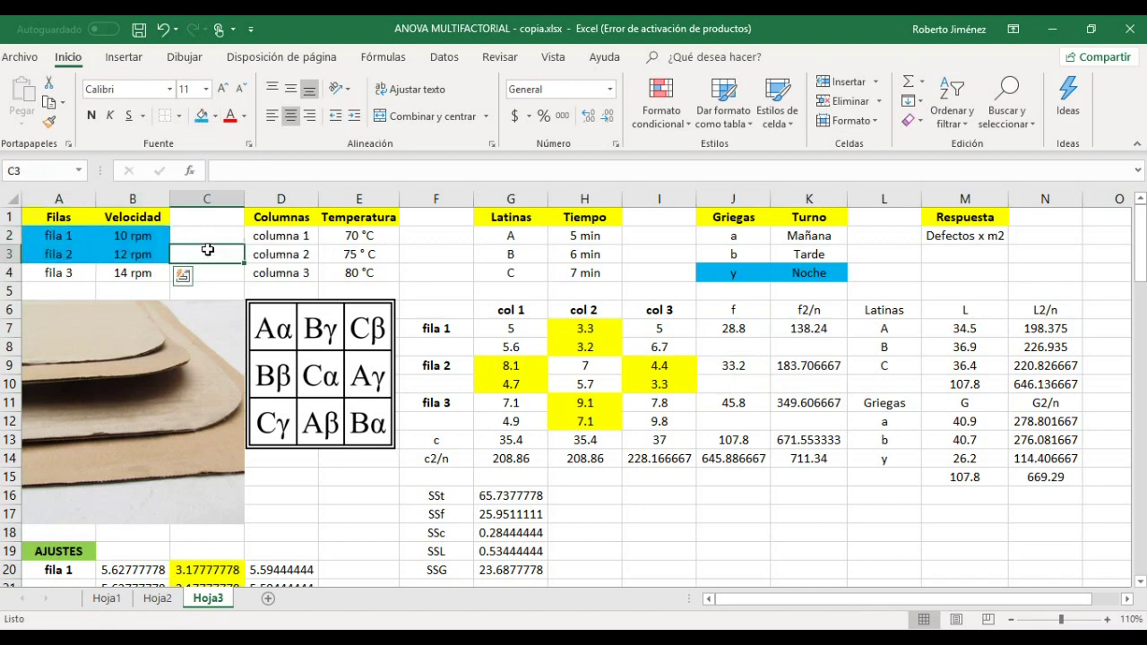
Compare the highlighted row levels fila 1 and fila 2 and their speeds in A2:B3
key(Left)
key(Left)
key(shift+Up)
key(shift+Right)
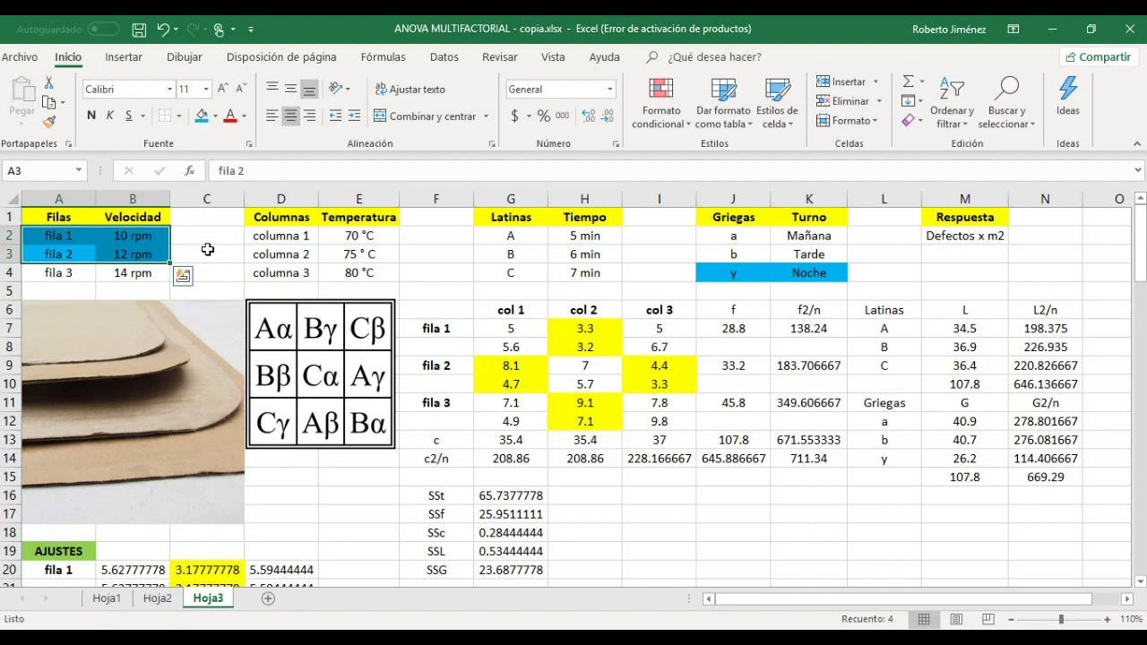
key(Right)
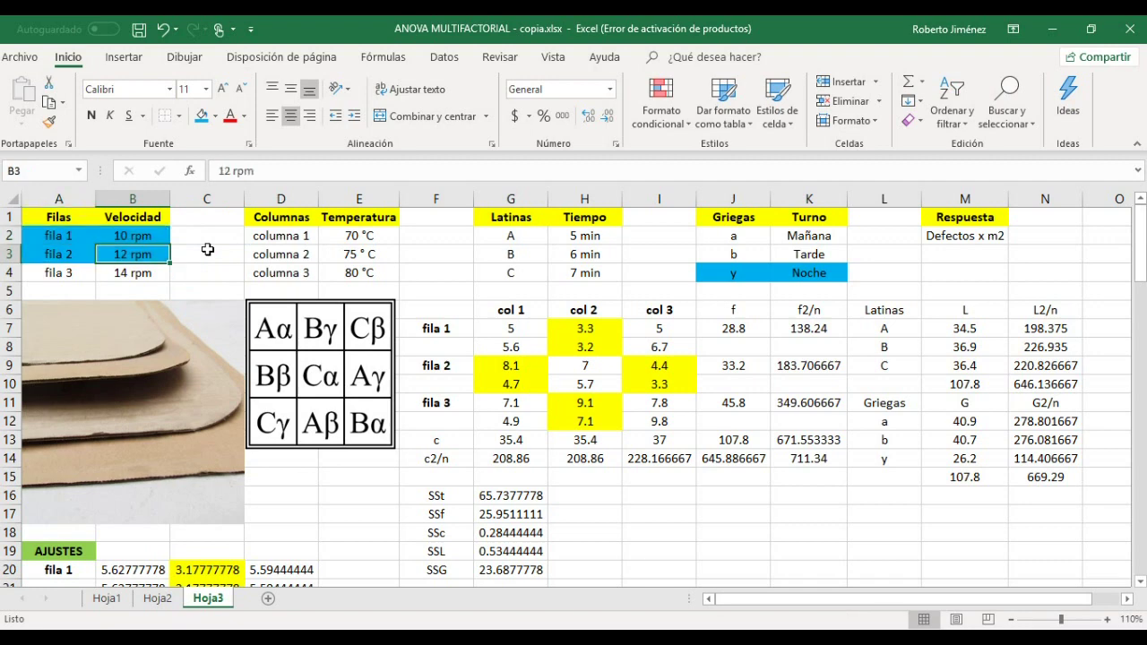
key(Left)
key(Up)
key(Right)
key(Left)
key(Right)
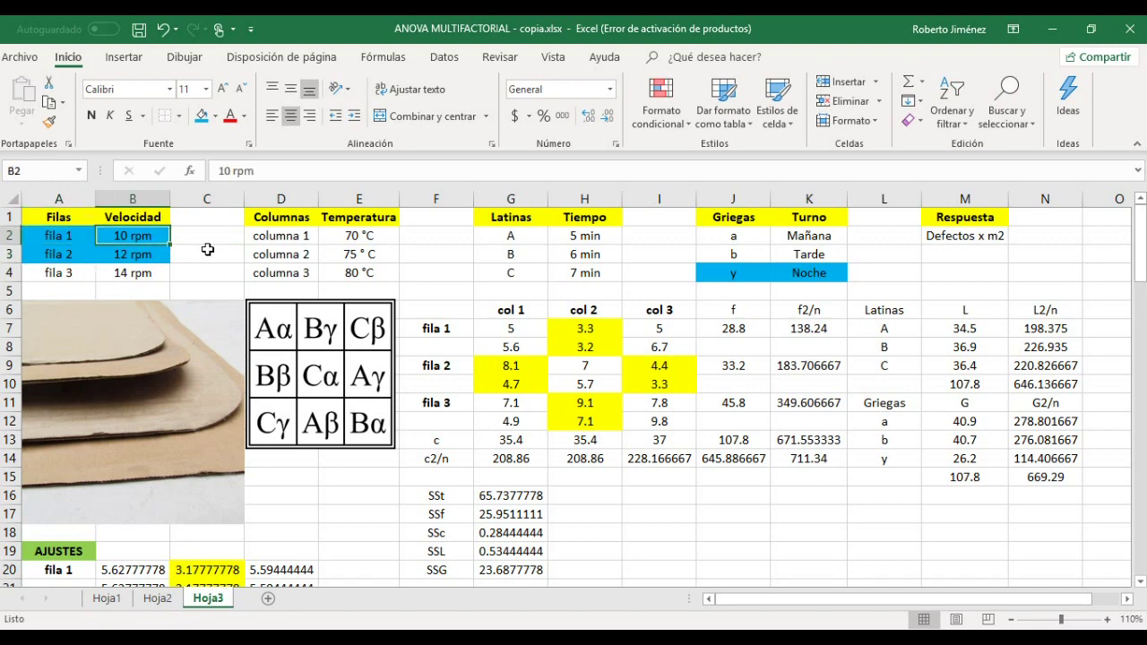
key(Return)
key(shift+Return)
key(Return)
key(shift+Return)
key(Tab)
key(Tab)
key(shift+Return)
key(shift+Tab)
key(Tab)
key(Return)
key(shift+Tab)
key(shift+Return)
key(Tab)
key(Tab)
key(shift+Return)
key(shift+Tab)
key(shift+Tab)
key(shift+Return)
key(shift+Tab)
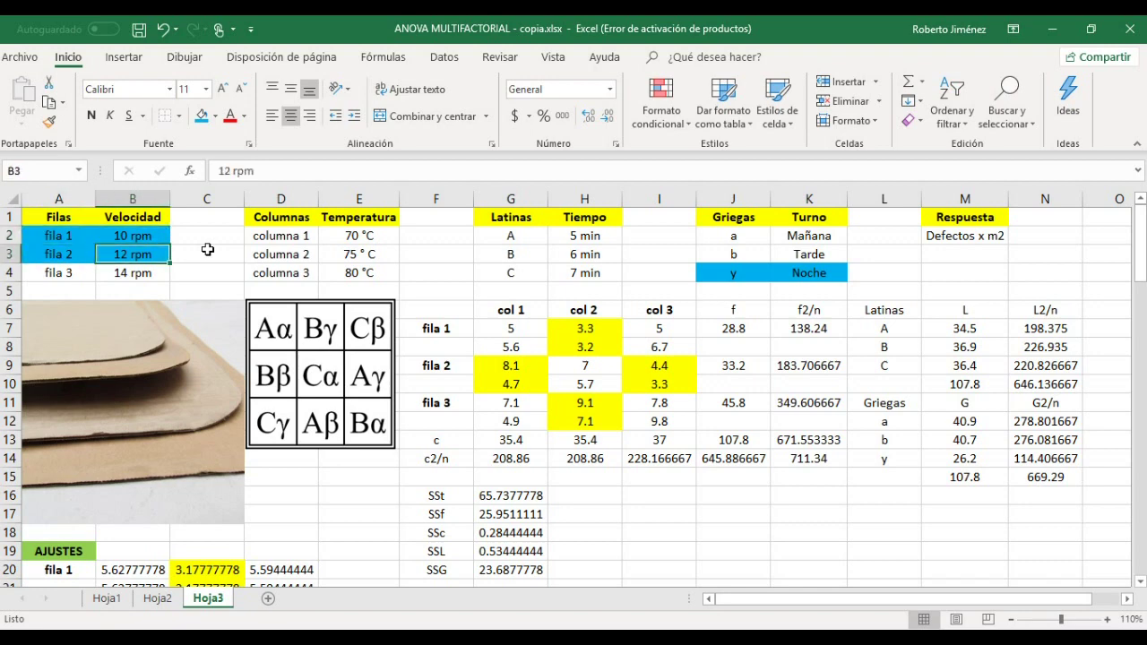
key(shift+Tab)
key(shift+Return)
key(Tab)
key(Return)
key(shift+Tab)
key(shift+Return)
key(Tab)
key(Return)
key(shift+Tab)
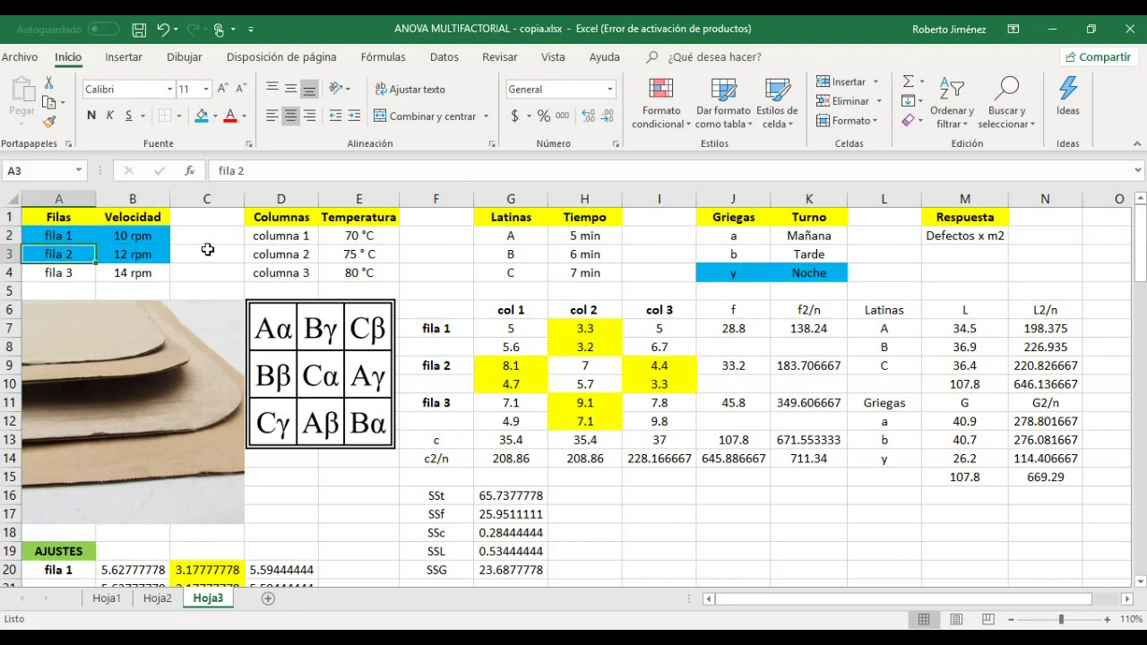
key(Tab)
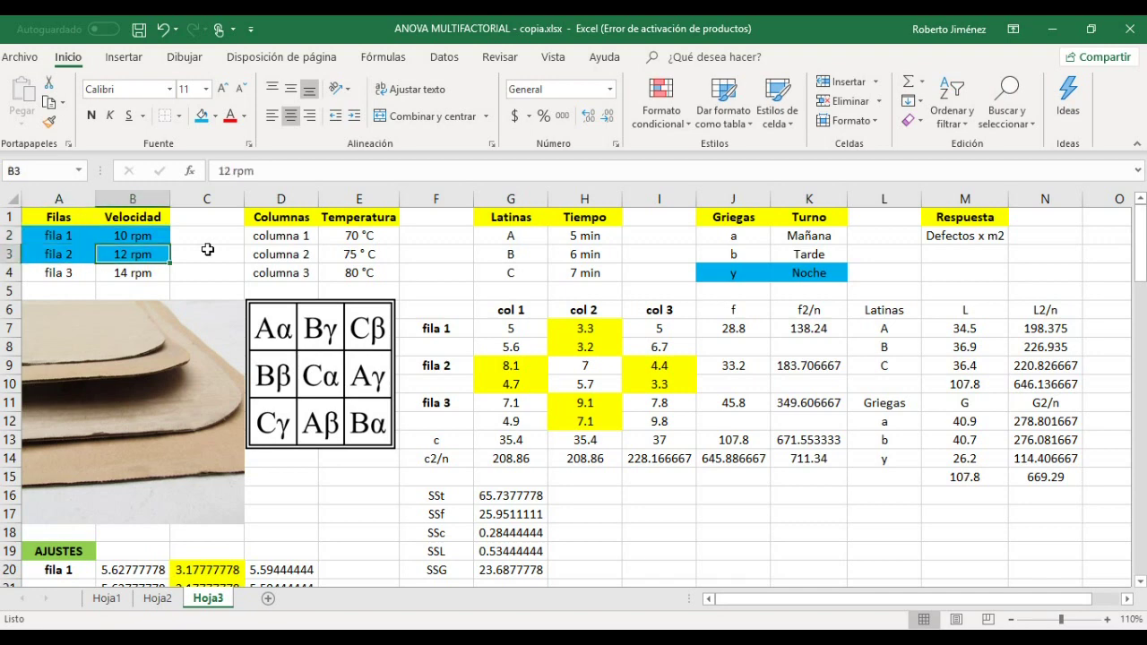
click(207, 250)
key(Left)
key(shift+Left)
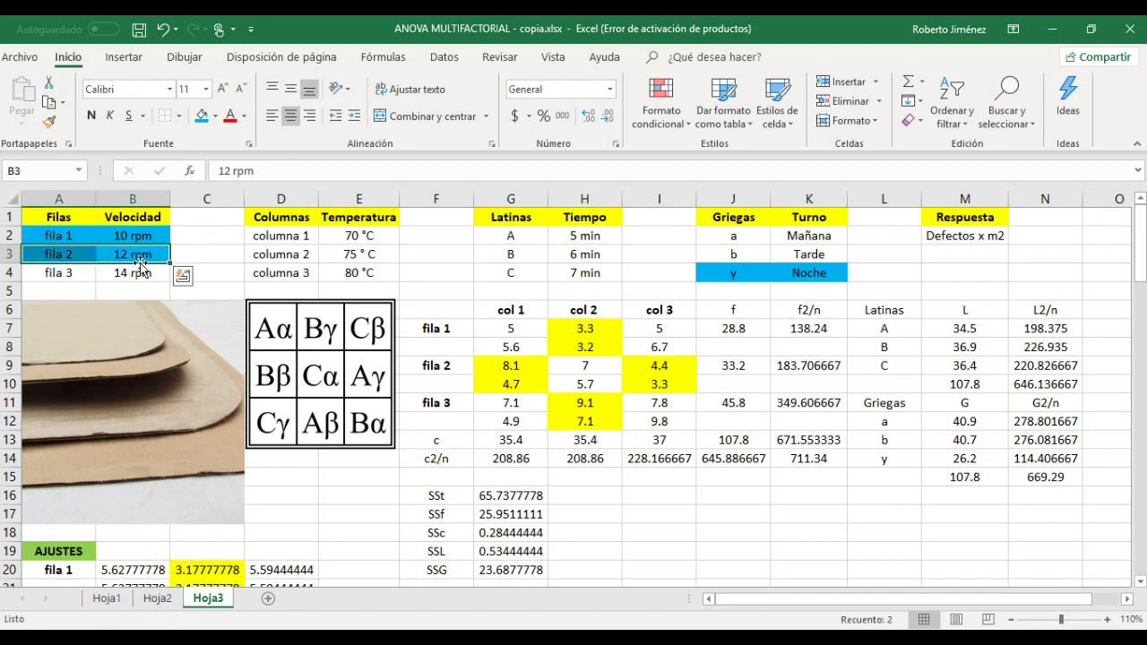
click(202, 257)
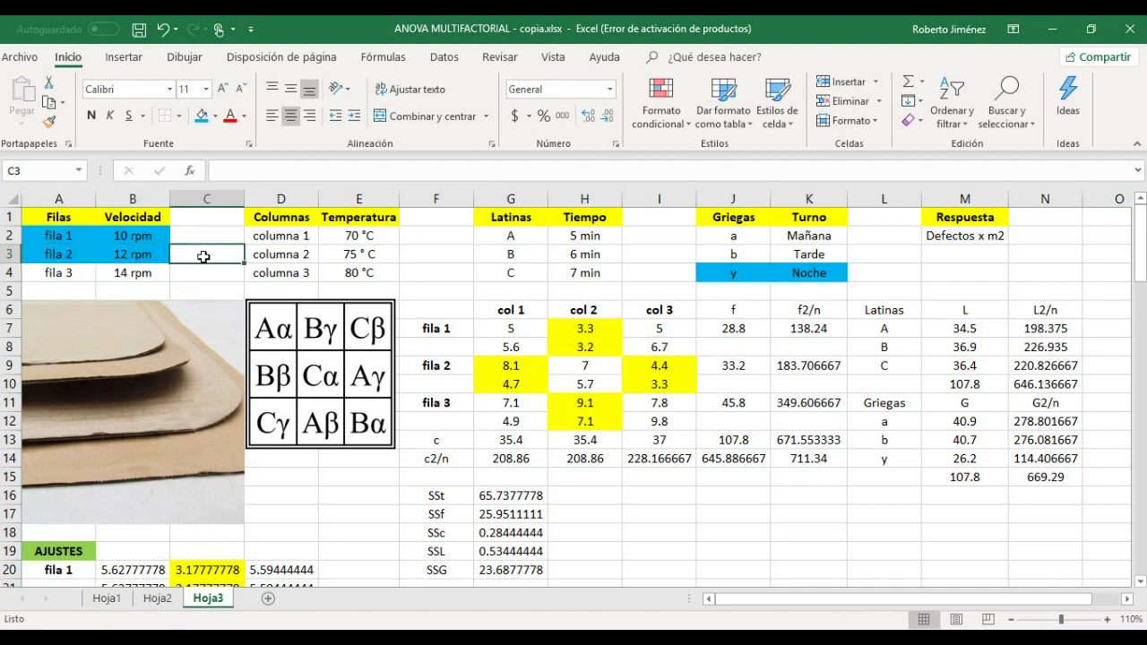
Check the Minimizar combination in D36:E36 against the highlighted fila 1 and Griegas y levels in the factor tables
click(277, 256)
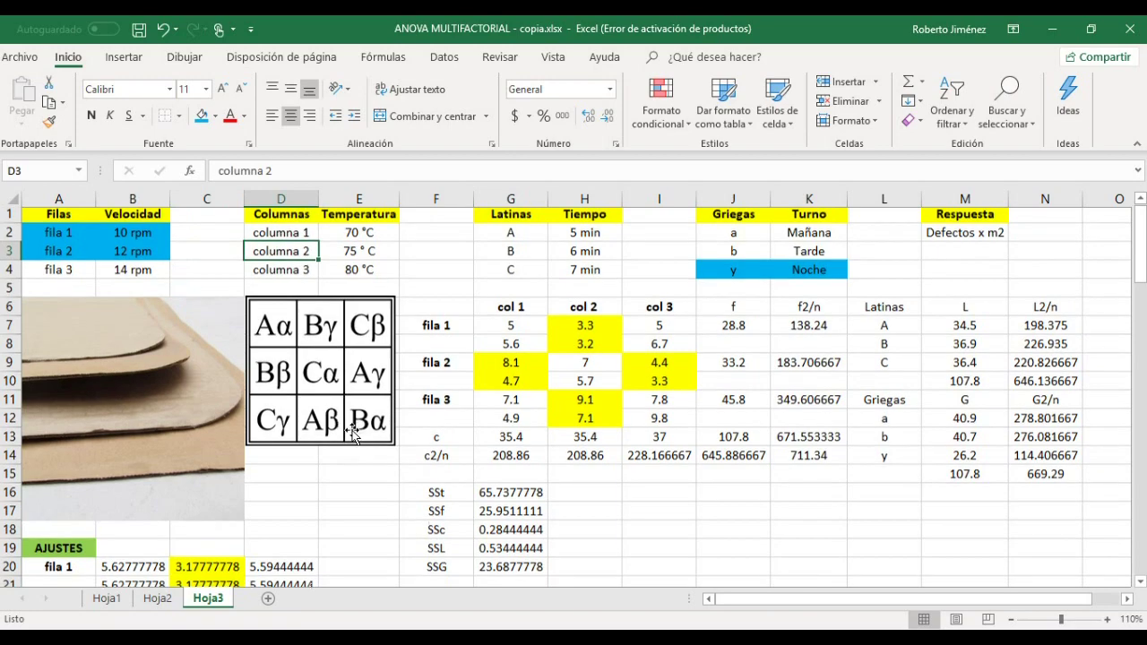
scroll(352, 430, down, 8)
scroll(352, 430, down, 1)
click(285, 344)
key(shift+Right)
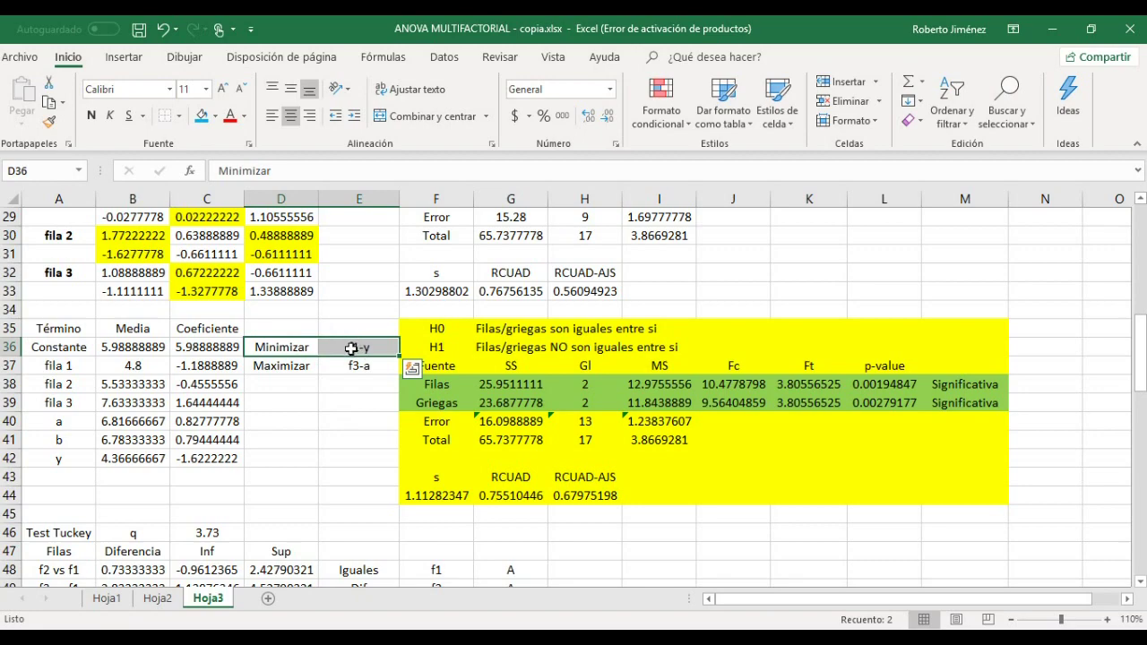
scroll(357, 298, up, 2)
scroll(357, 298, up, 8)
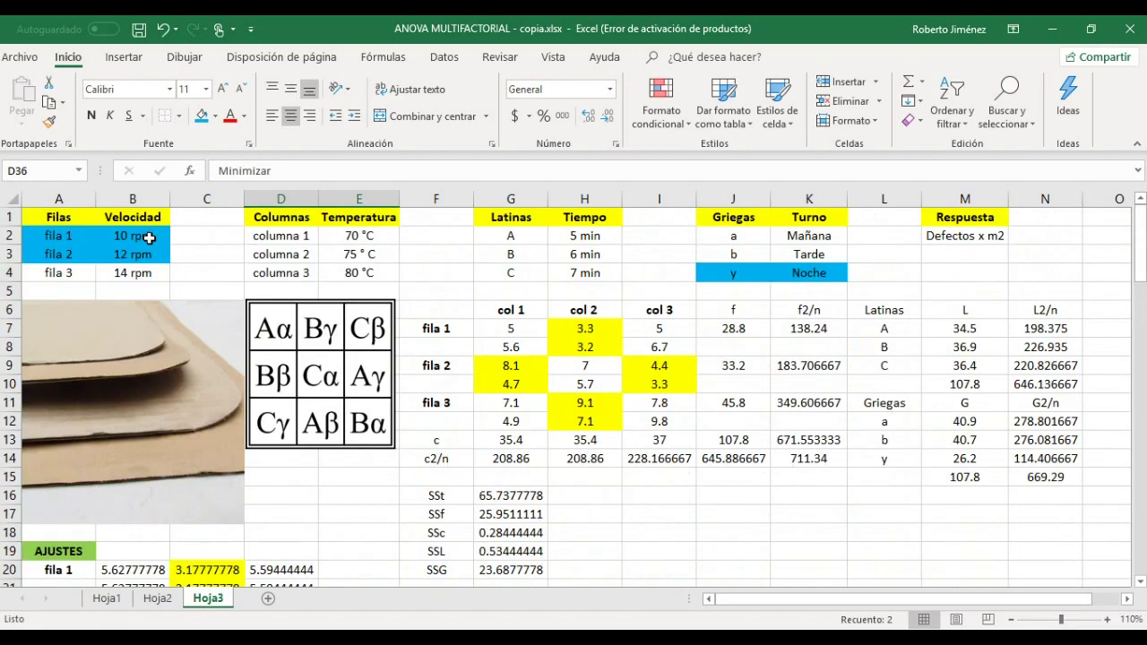
click(149, 238)
key(shift+Left)
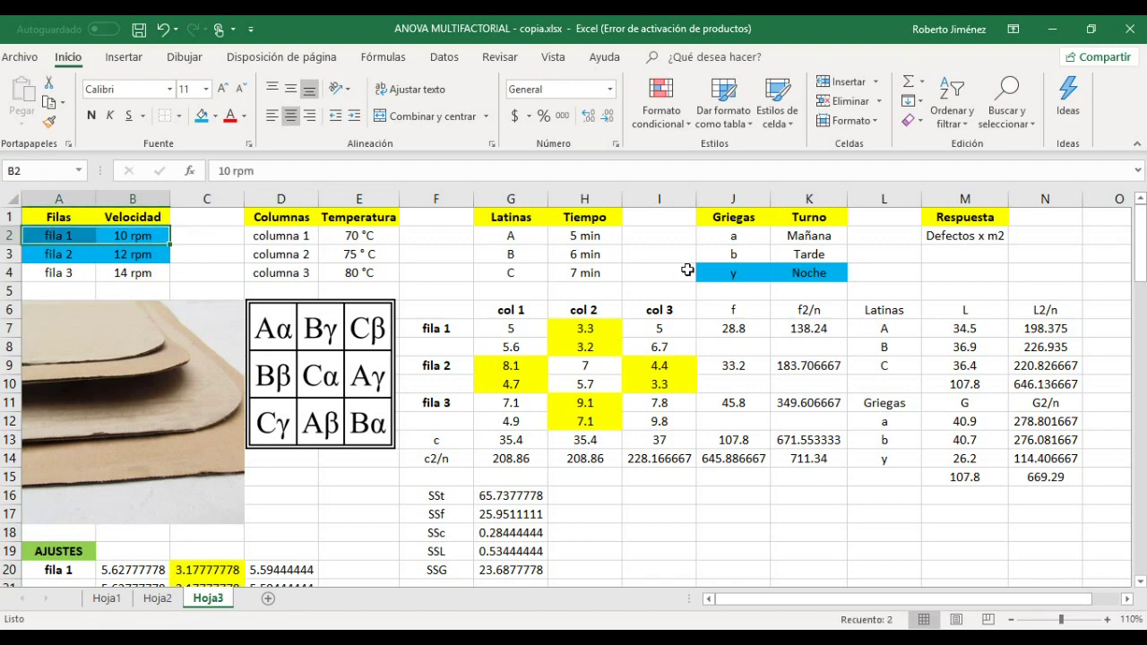
click(219, 235)
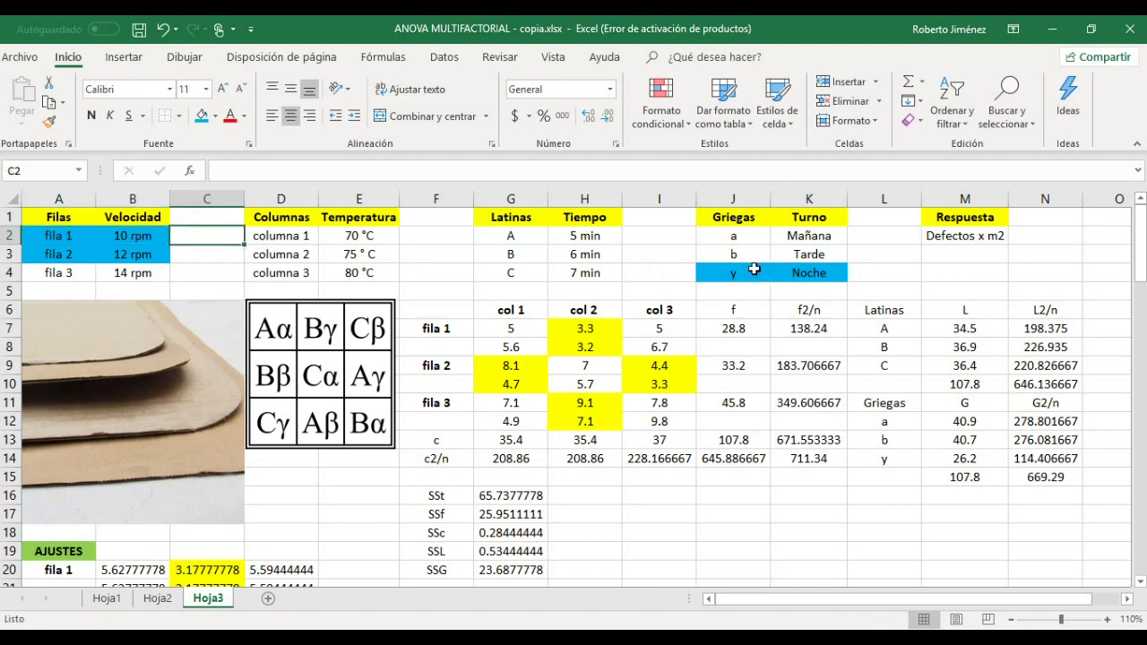
key(ctrl)
key(ctrl)
key(ctrl)
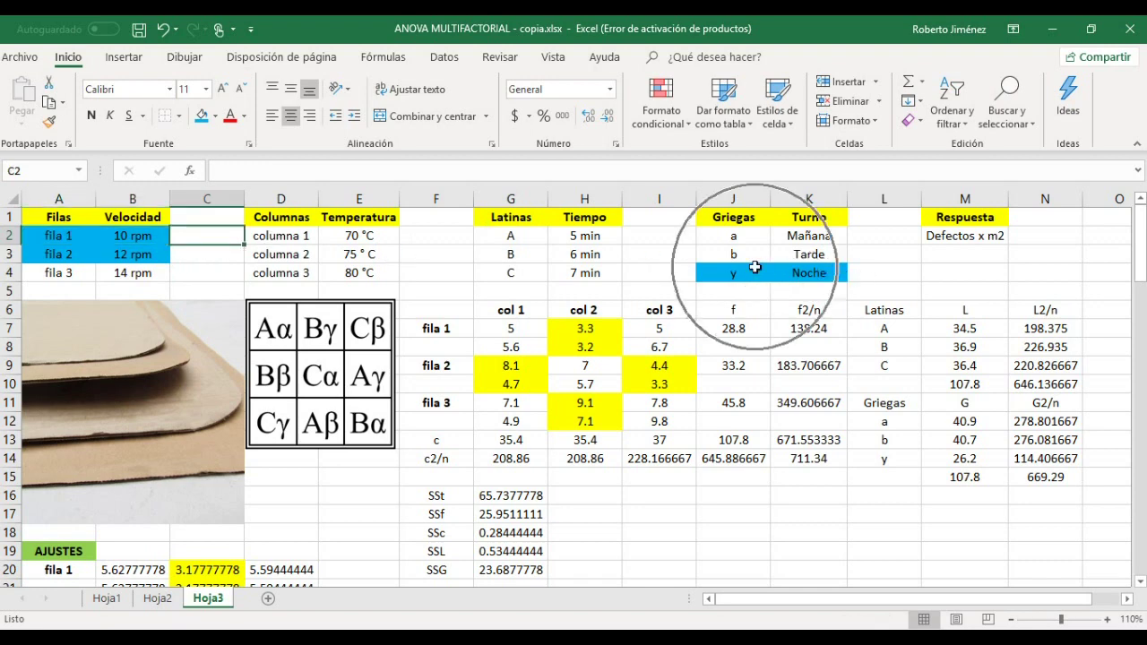
key(ctrl)
key(ctrl)
key(ctrl)
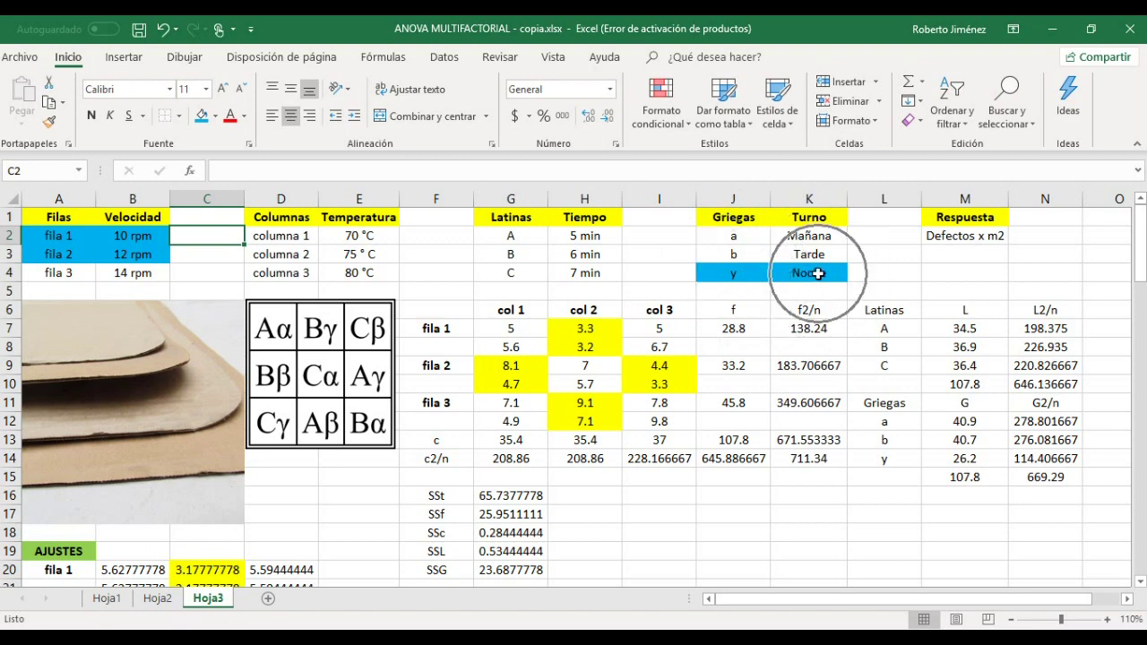
key(ctrl)
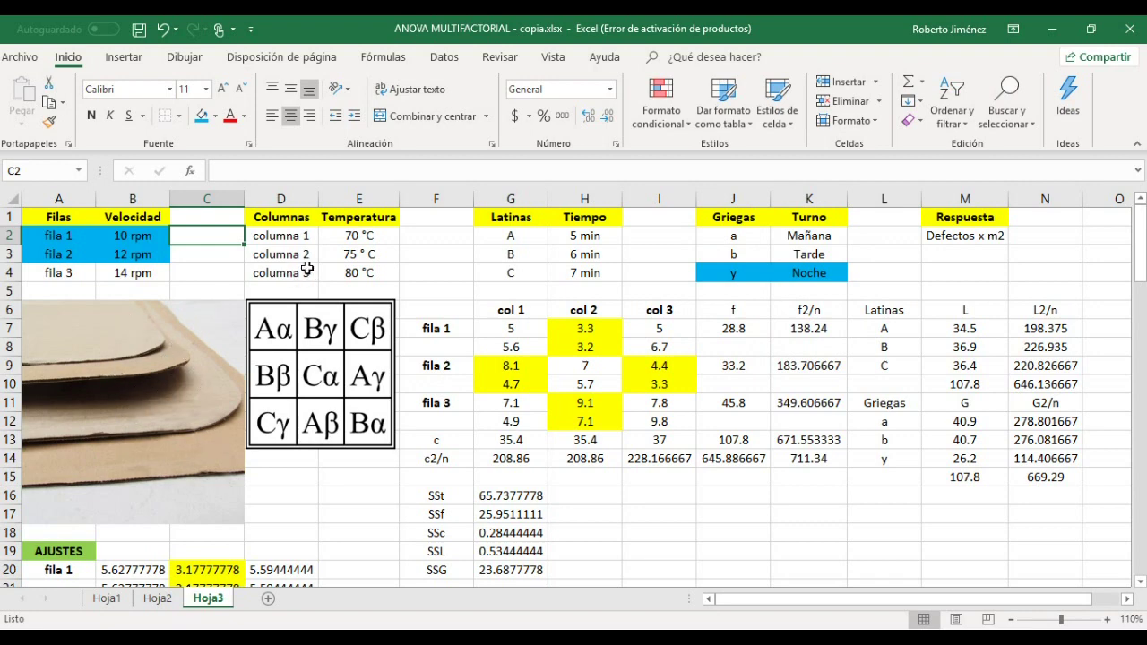
Review the Columnas temperature and Latinas time factor levels in D1:H4
click(376, 257)
key(Right)
key(Left)
key(Left)
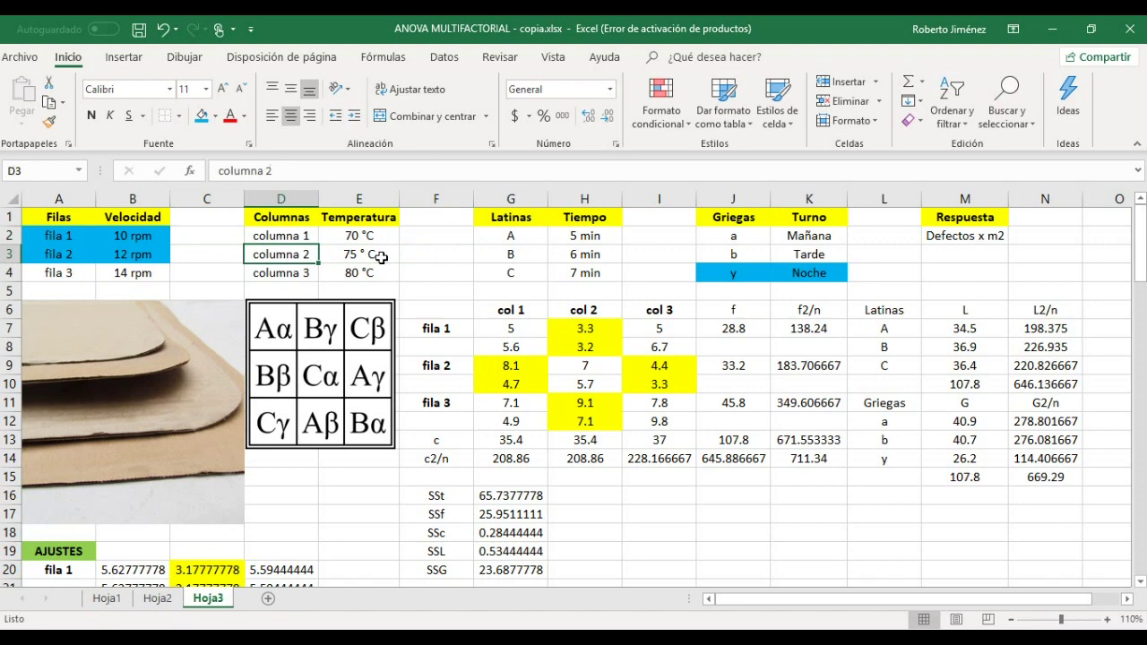
key(Up)
key(Up)
key(shift+Right)
key(shift+Right)
key(shift+Right)
key(shift+Right)
key(shift+Down)
key(shift+Down)
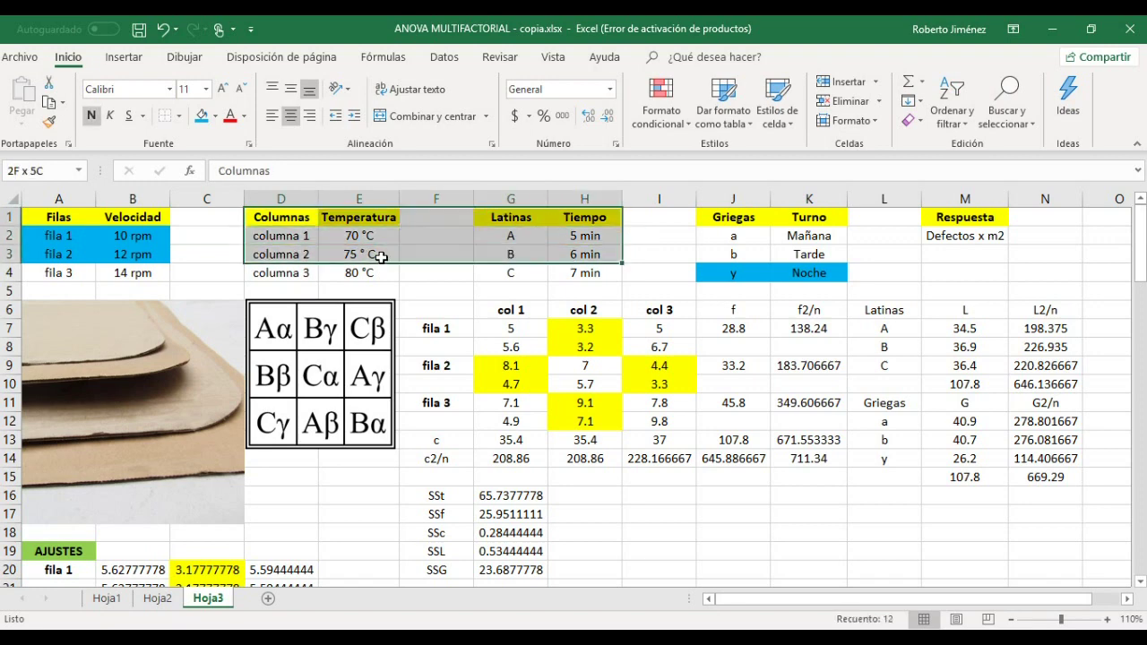
key(shift+Down)
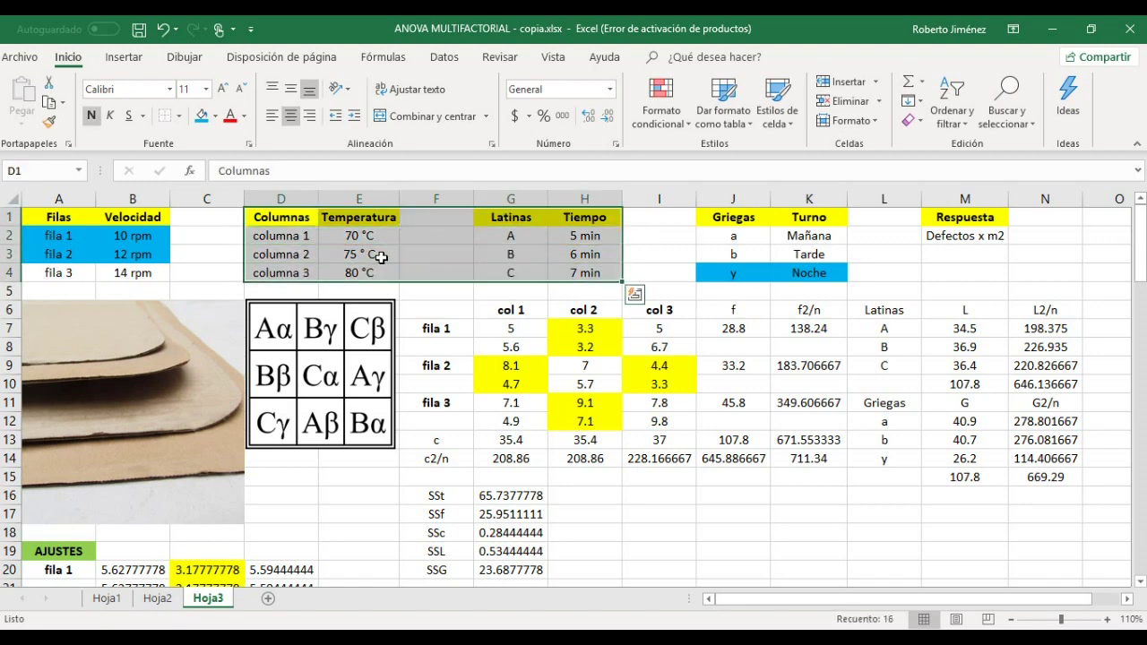
key(Up)
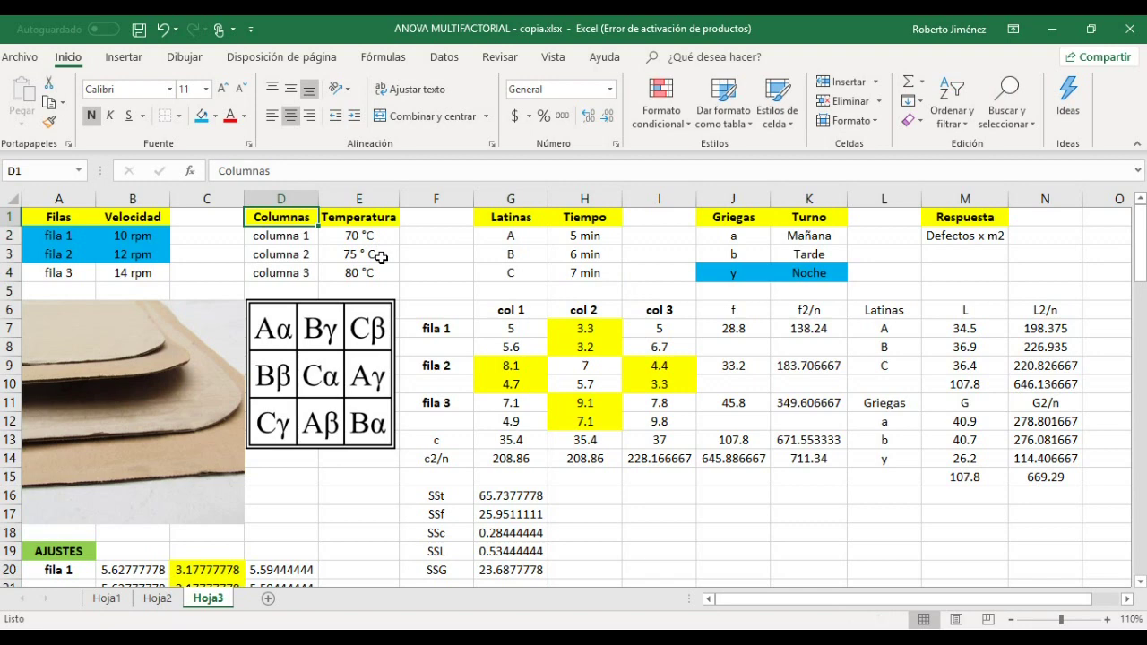
key(shift+Down)
key(shift+Down)
key(shift+Right)
key(shift+Right)
key(shift+Right)
key(shift+Right)
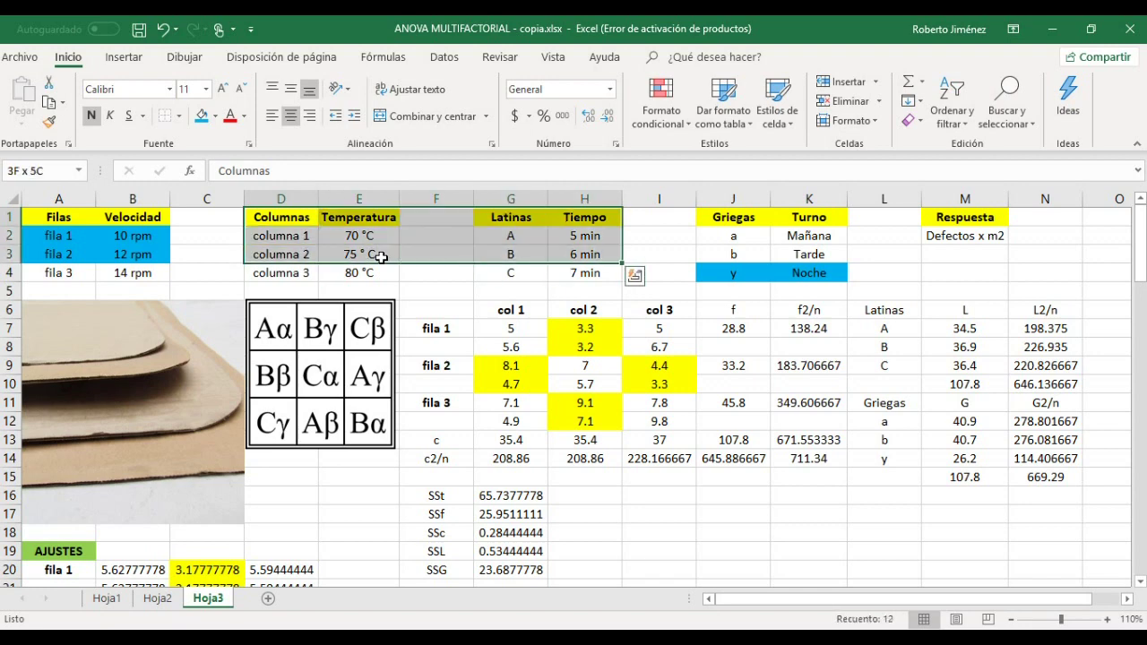
Look through the individual Tiempo levels of the Latinas factor in column H
key(Right)
key(Right)
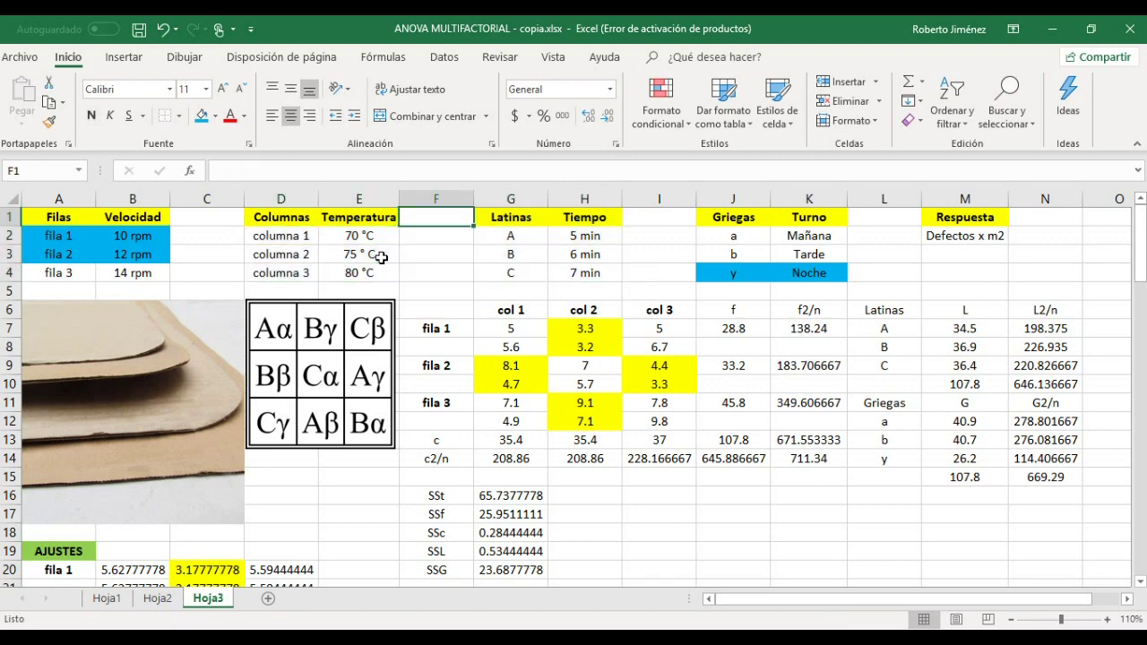
key(Right)
key(Right)
key(Down)
key(Down)
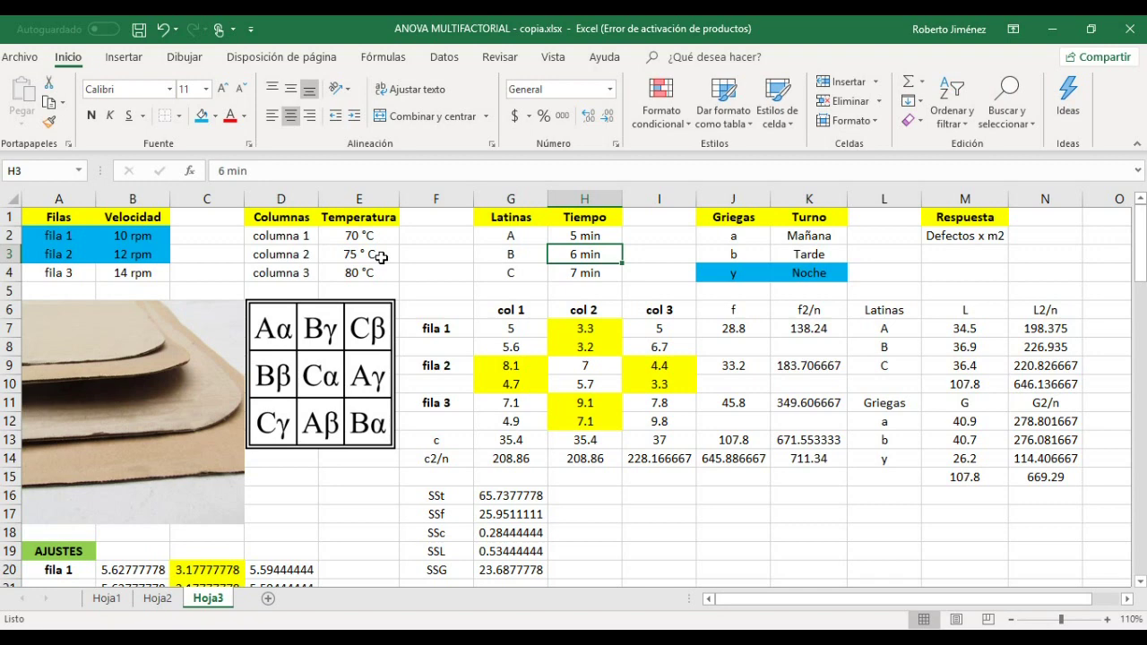
key(Up)
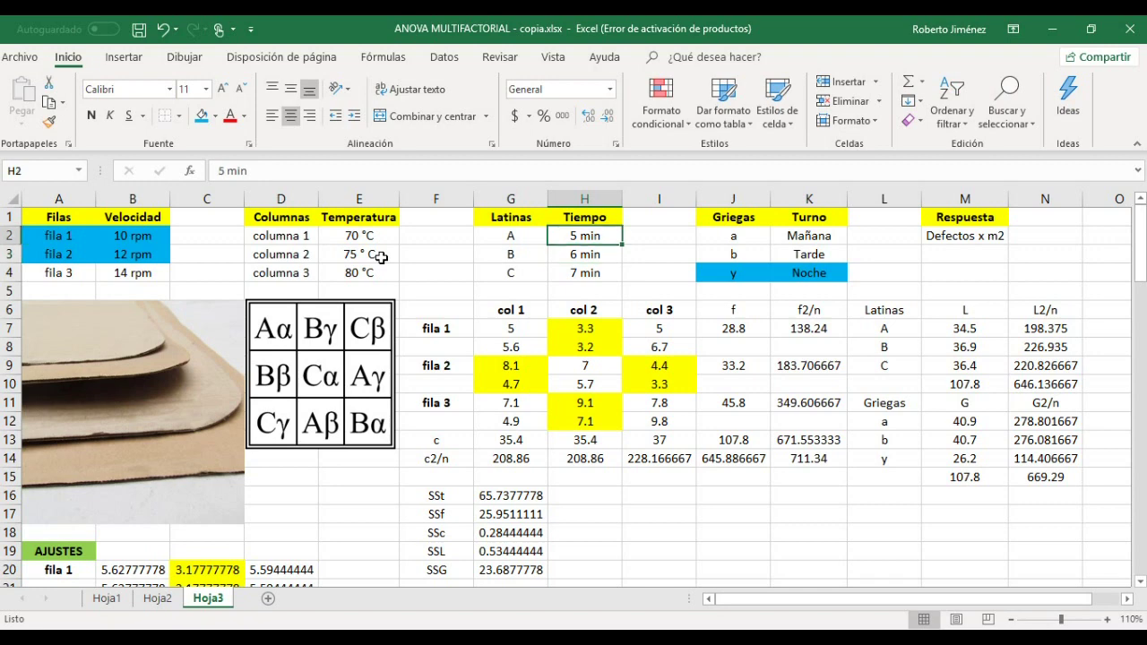
Highlight the Latinas level A and its 5 min time in G2:H2 with blue fill
key(Left)
key(shift+Right)
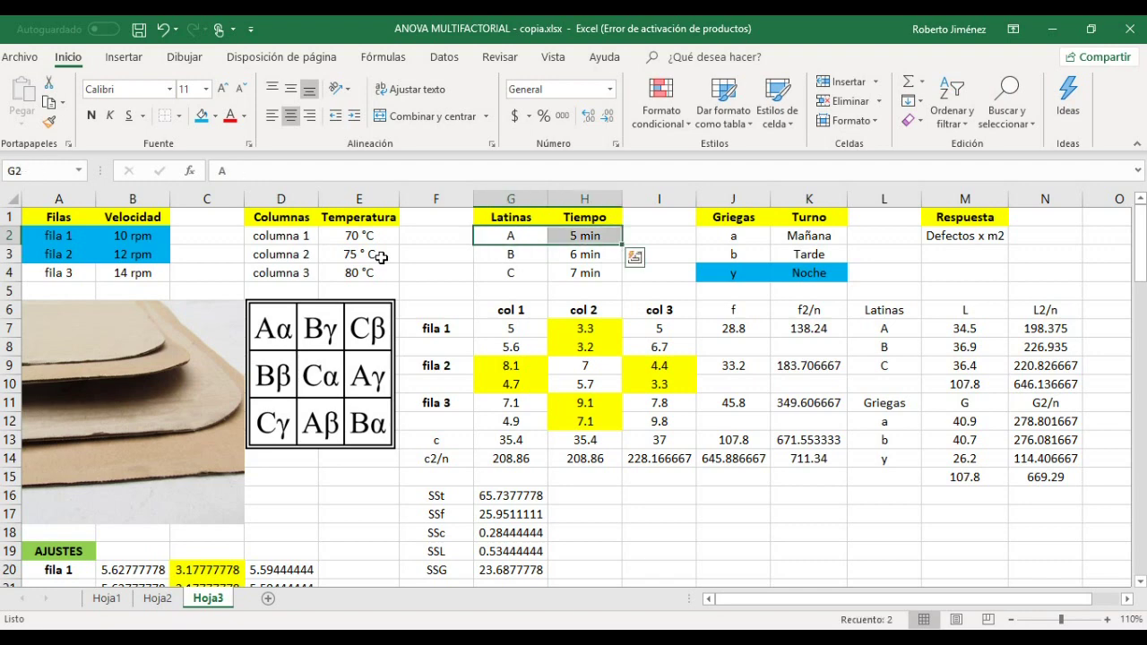
click(201, 116)
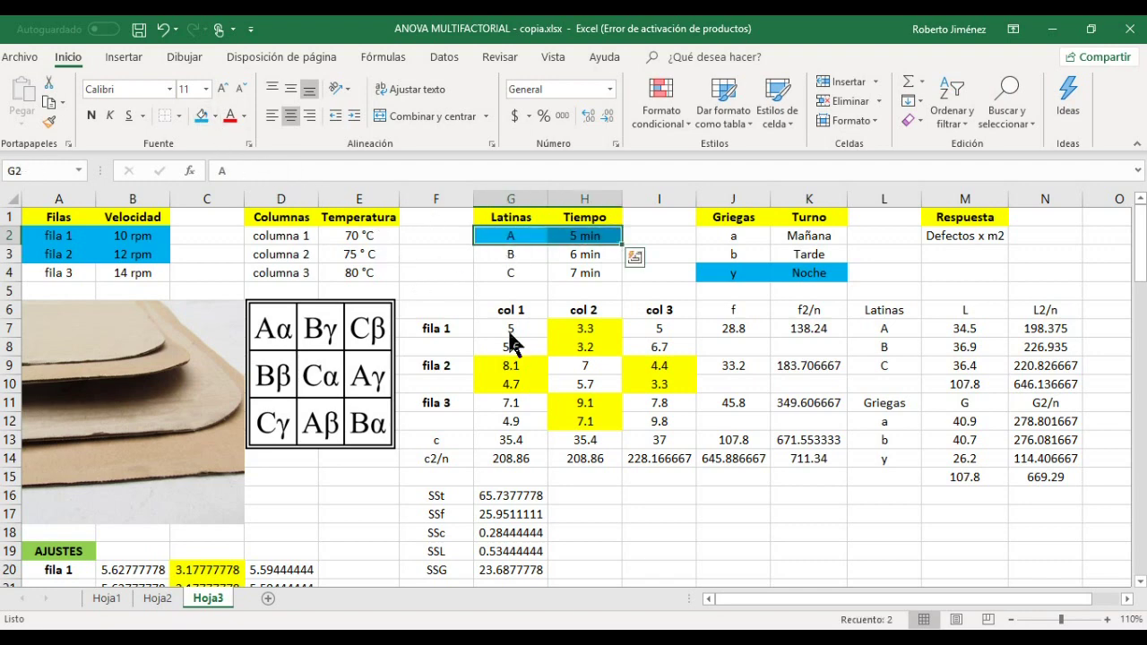
click(578, 254)
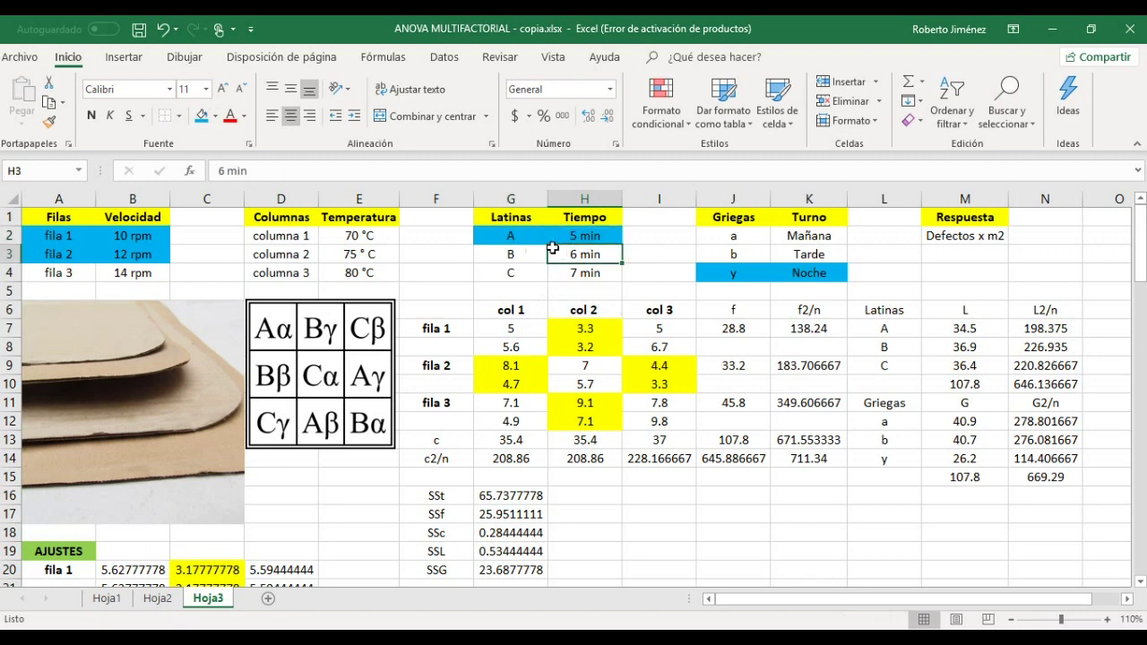
Compare the highlighted Latinas level A in G2:H2 with level B and its time in row 3
click(586, 238)
drag(511, 236, 585, 238)
key(shift+Left)
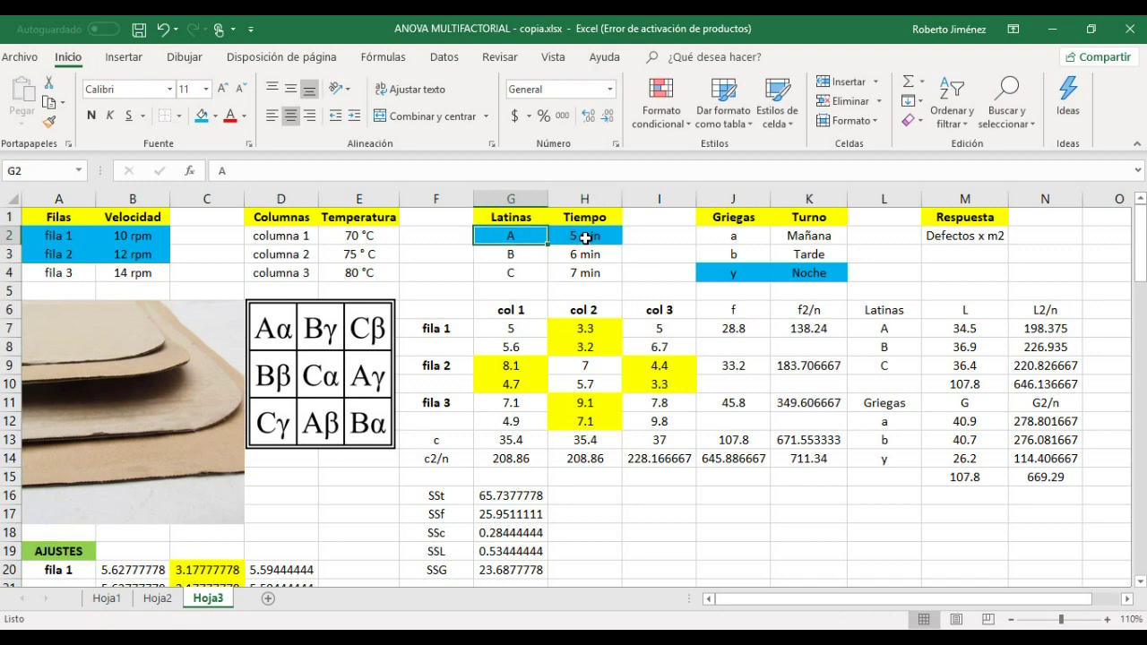
key(shift+Right)
key(shift+Down)
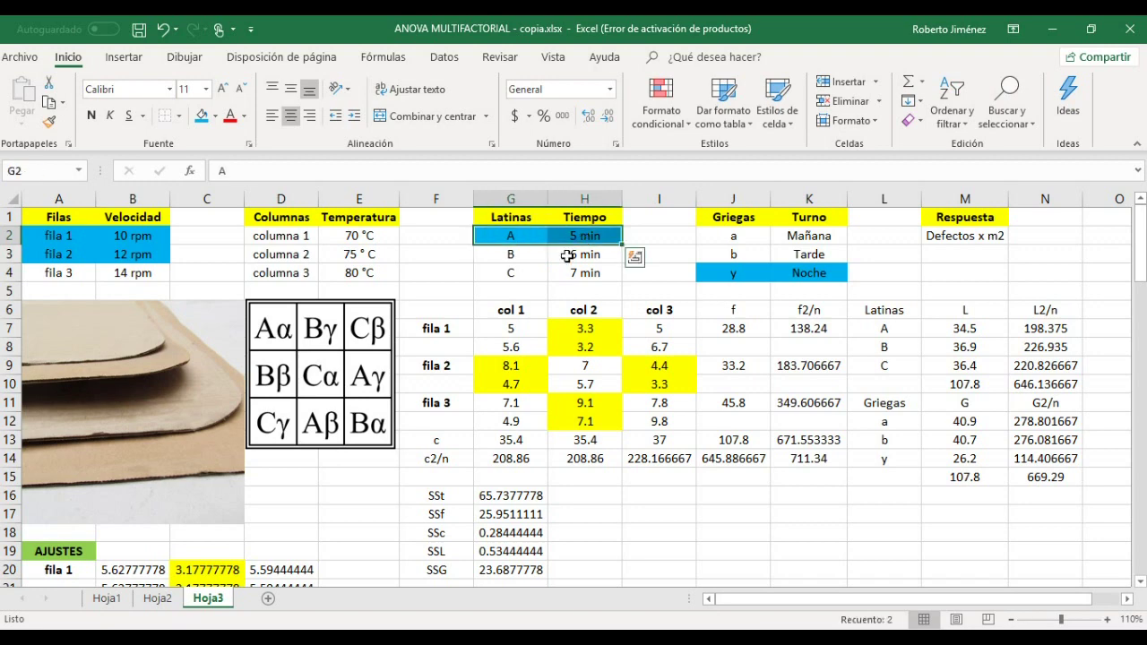
click(566, 258)
key(Left)
key(Up)
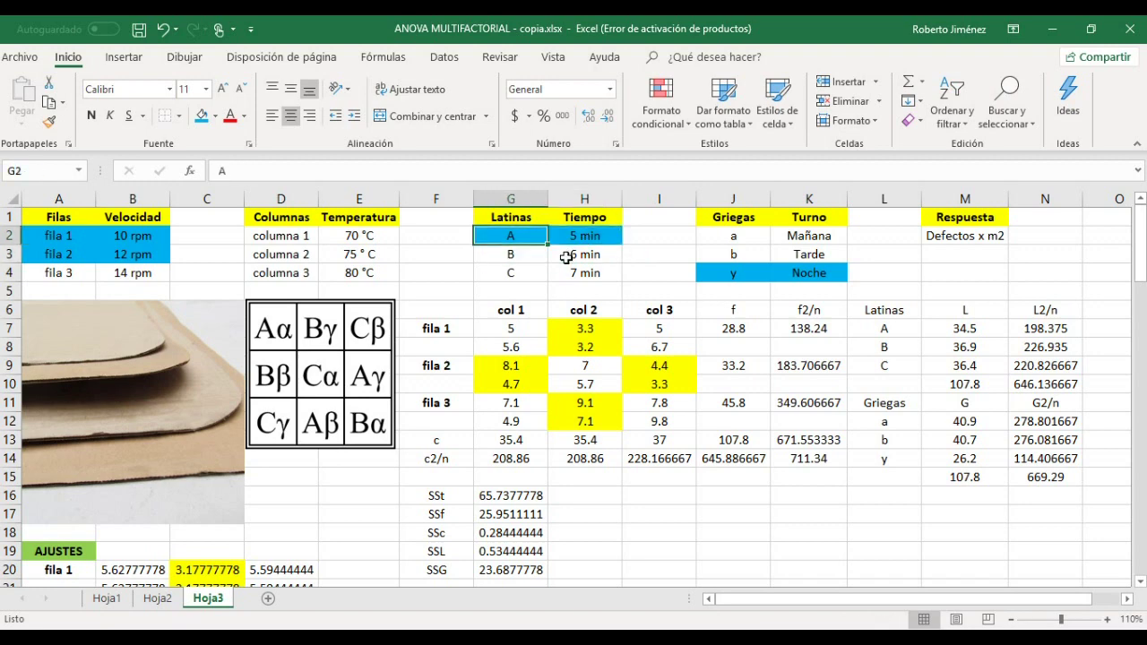
Highlight columna 1 and its 70 °C temperature in D2:E2 with the same blue fill
key(Left)
key(Left)
key(Left)
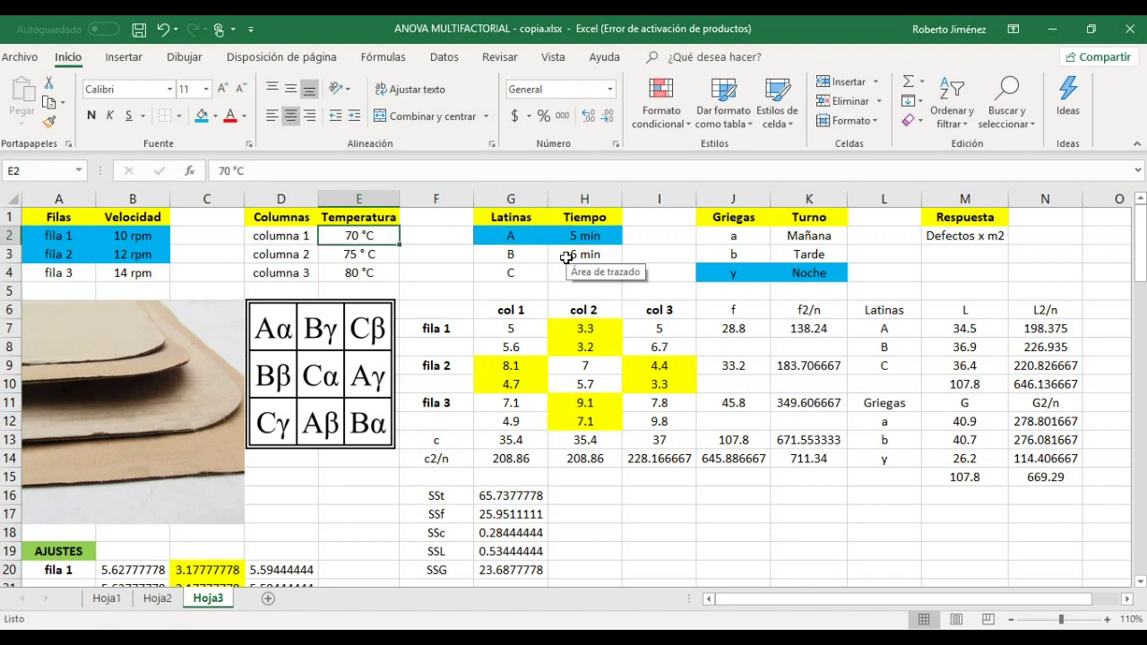
key(shift+Right)
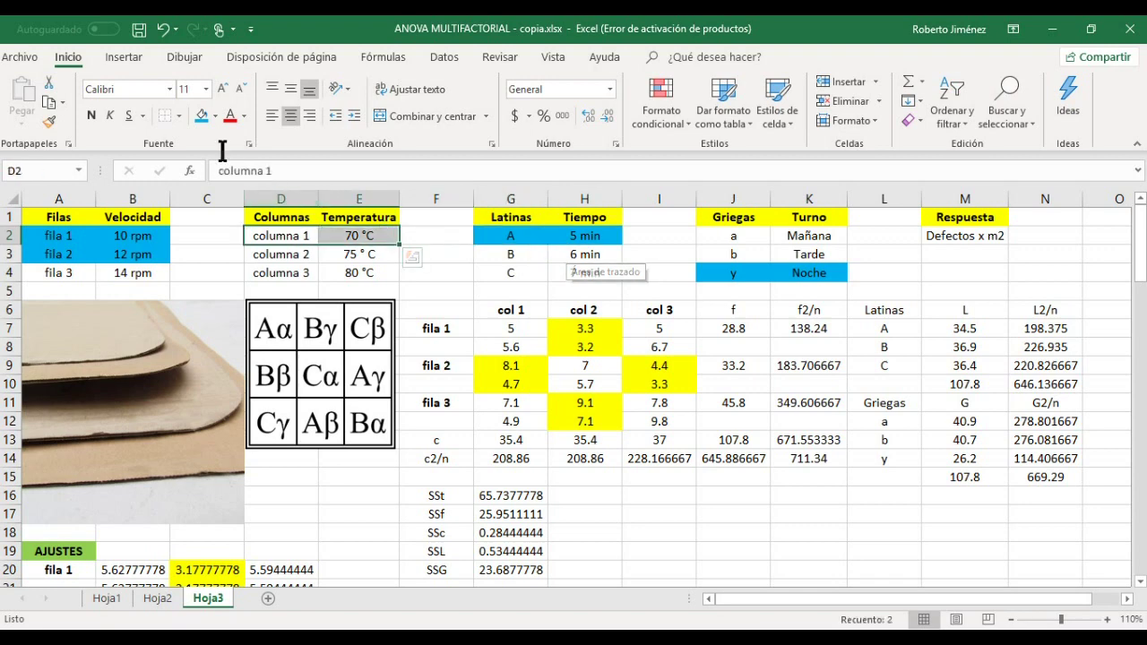
click(201, 116)
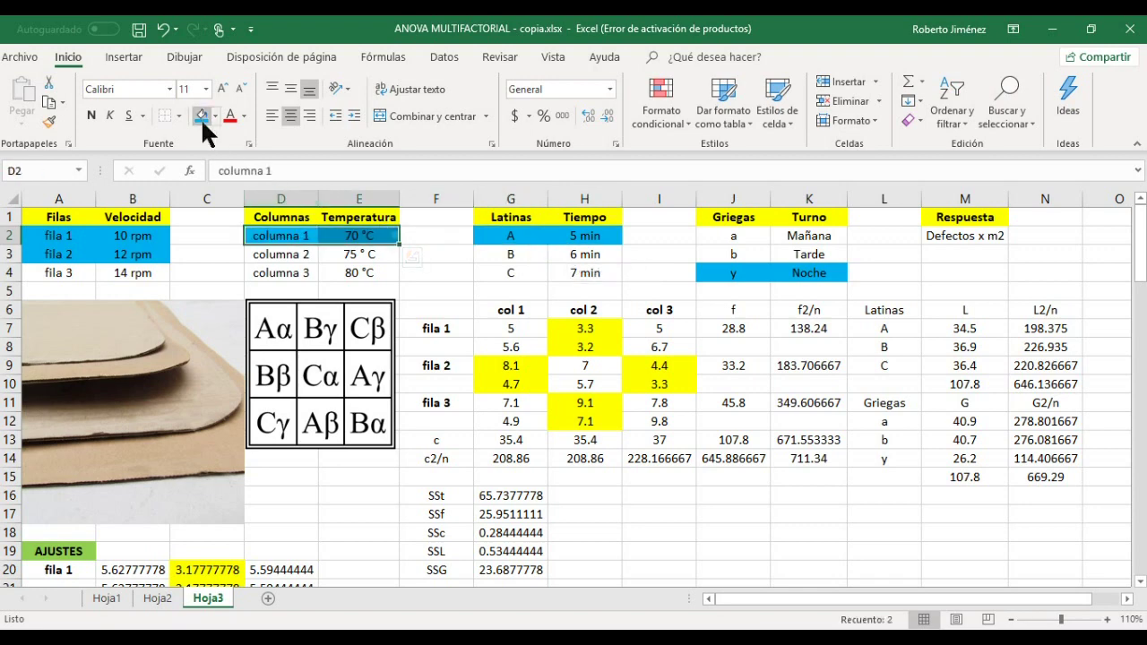
Compare the highlighted columna 1 temperature with the other Temperatura levels in column E
click(430, 237)
key(Left)
key(Left)
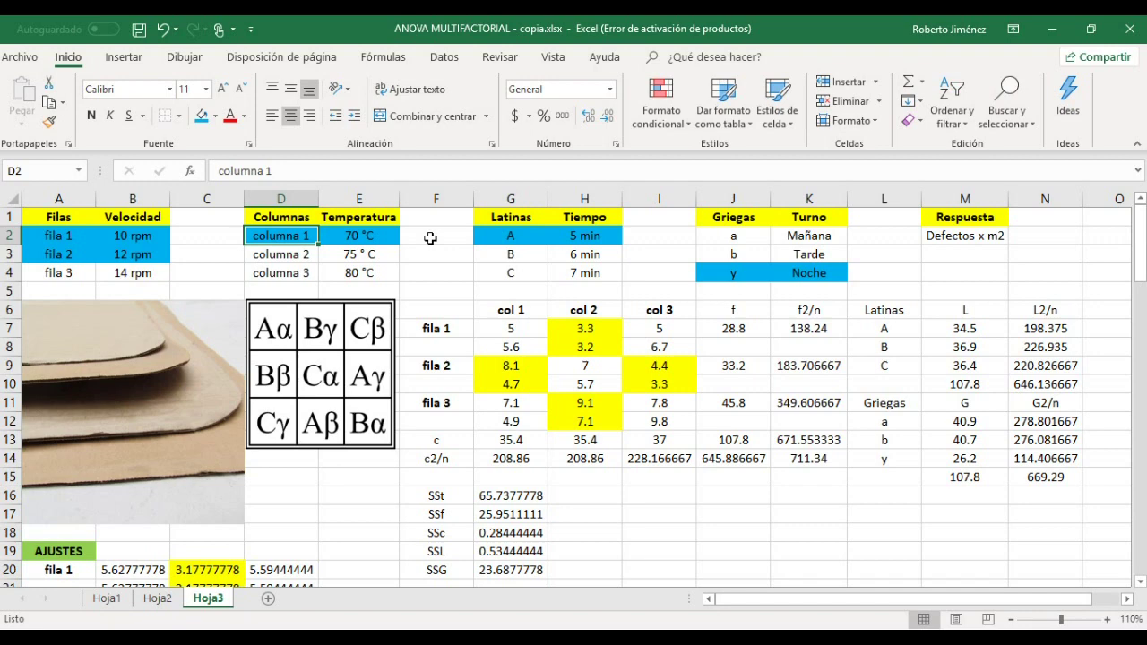
key(Right)
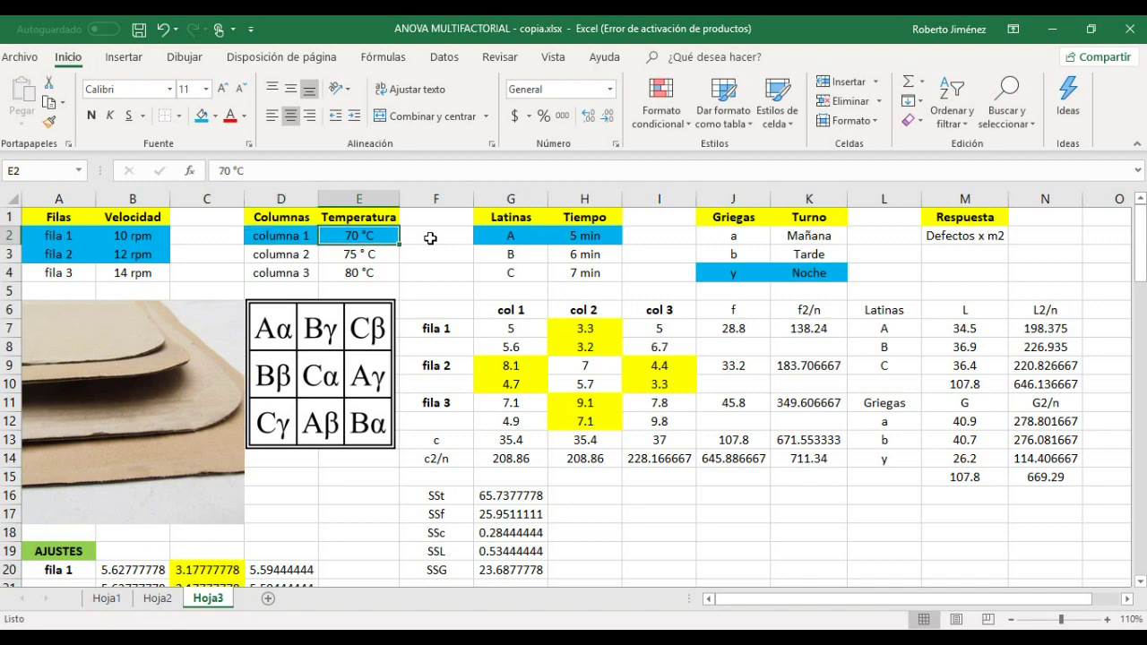
key(Left)
key(Right)
key(Down)
key(Down)
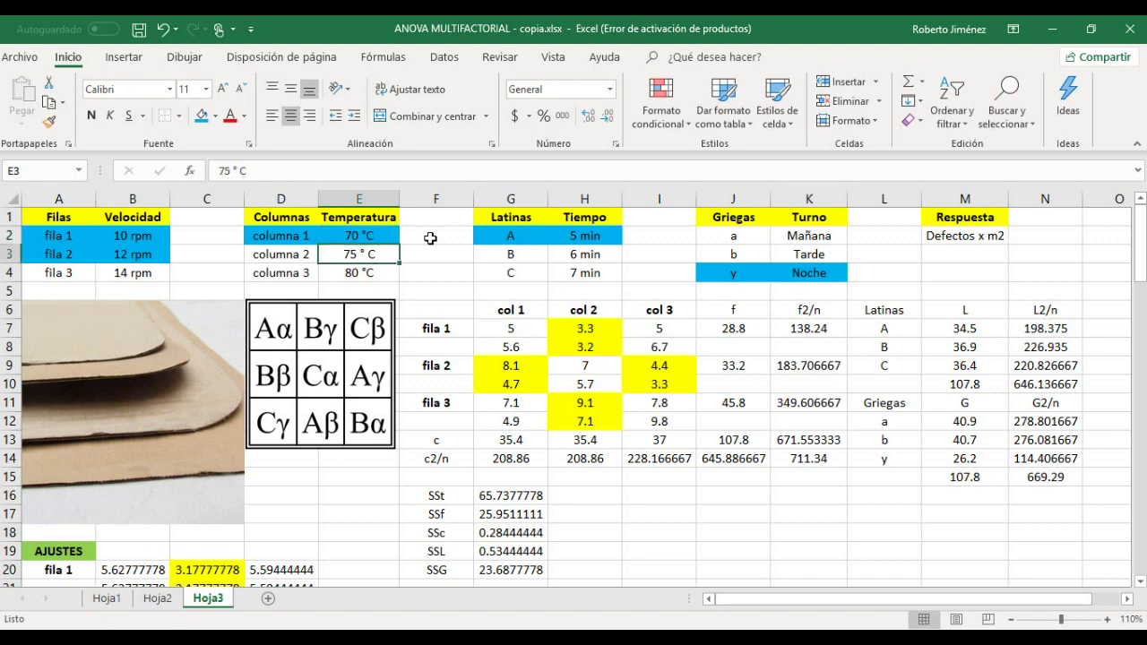
key(Up)
key(Up)
Review the highlighted columna 1 and Latinas A levels with their temperature and time in row 2
key(Left)
key(Right)
key(Right)
key(Left)
key(Left)
key(Right)
key(Left)
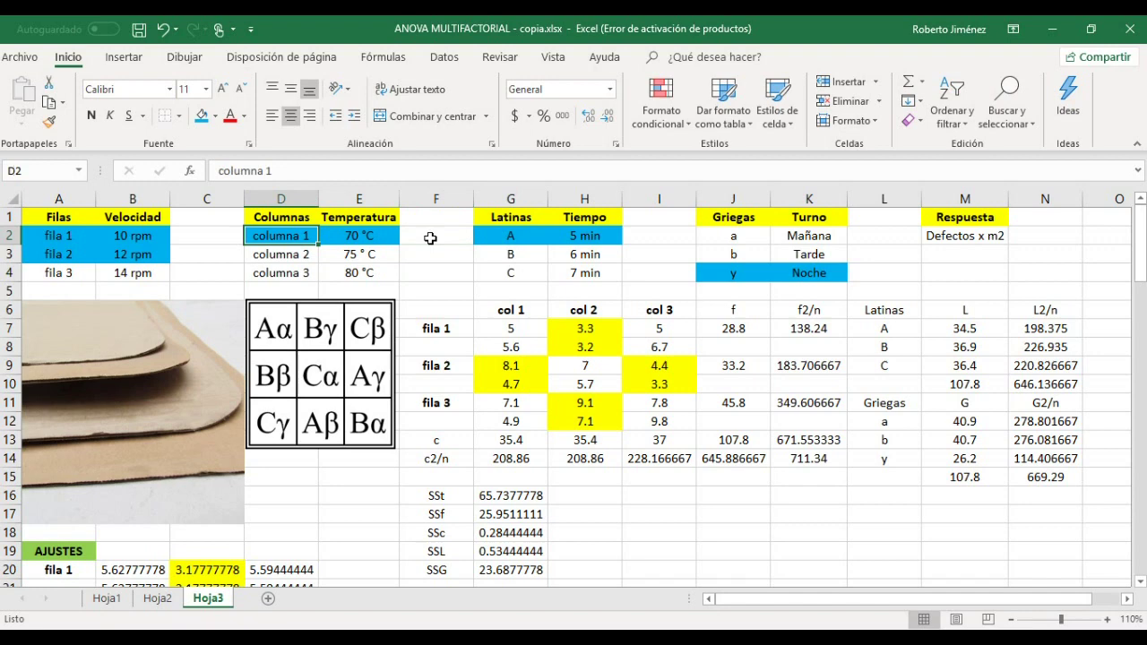
key(Right)
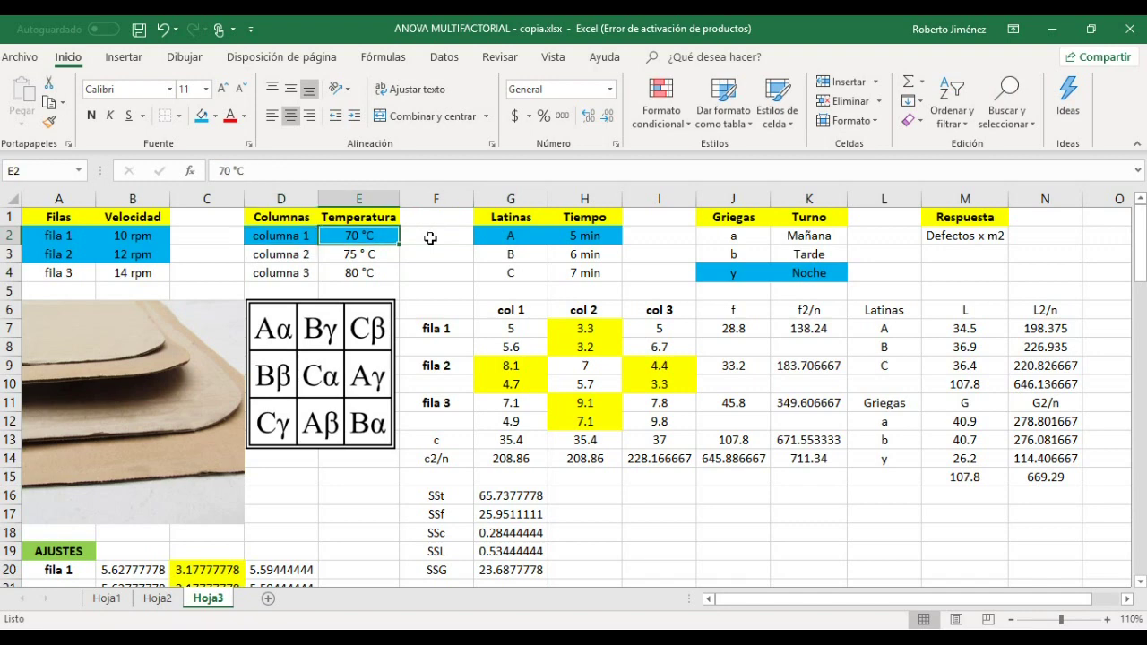
key(Left)
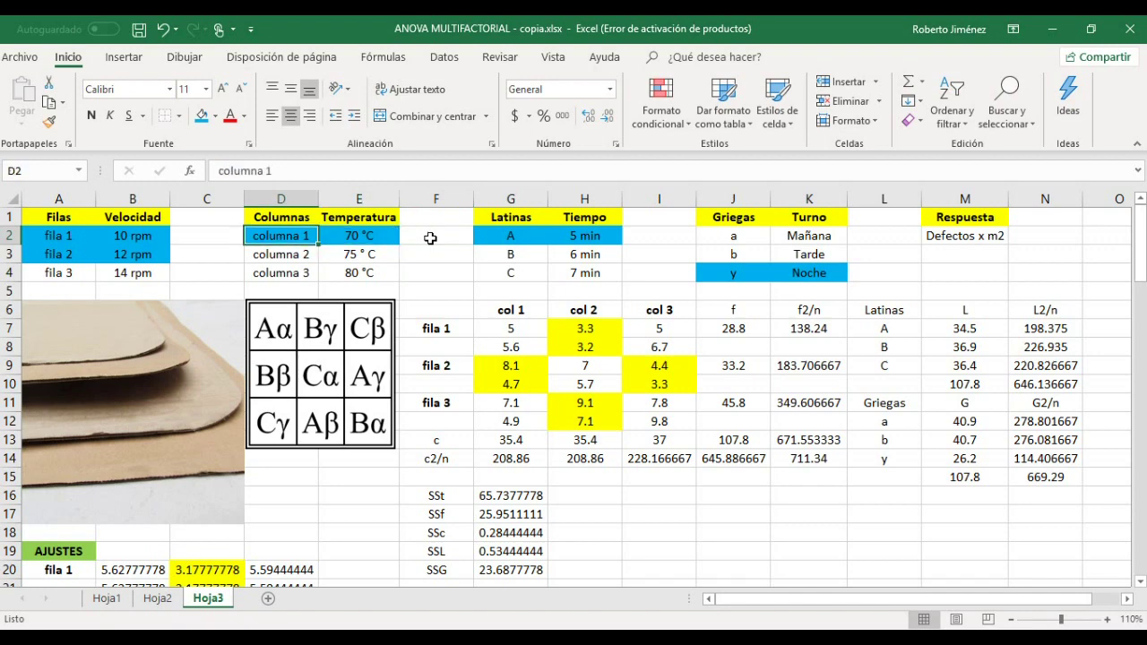
key(Left)
key(Right)
key(Right)
key(Right)
key(Right)
key(Right)
Remove the fill from fila 1 and its 10 rpm speed in A2:B2
key(Left)
key(Left)
key(Left)
key(Left)
key(Left)
key(Left)
key(Left)
key(shift+Right)
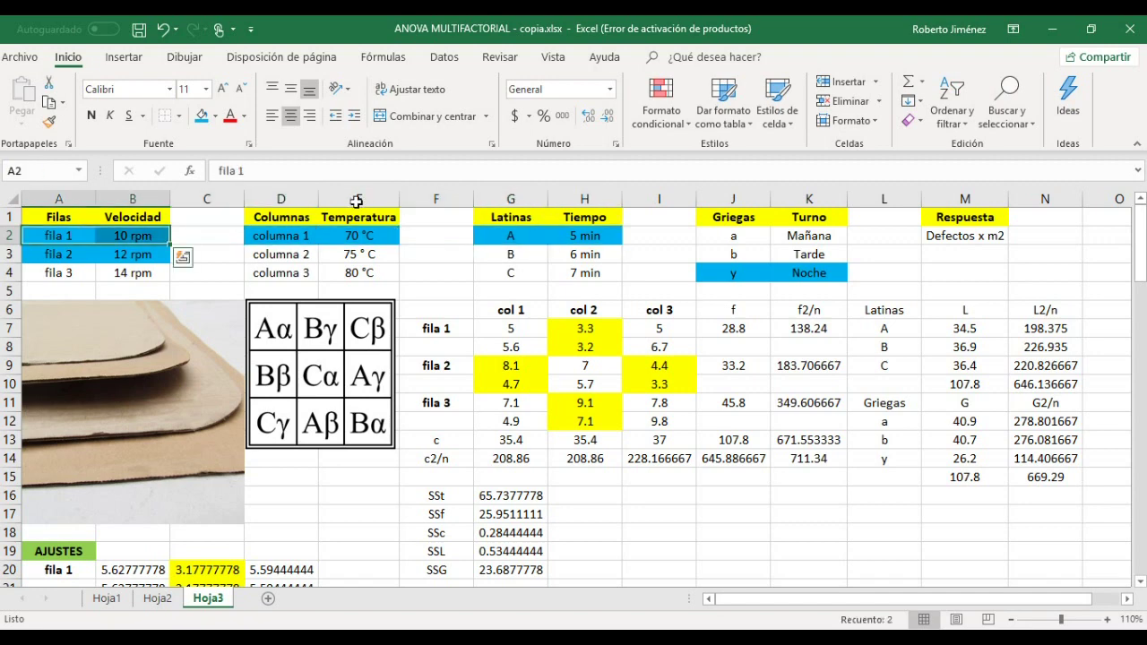
click(215, 113)
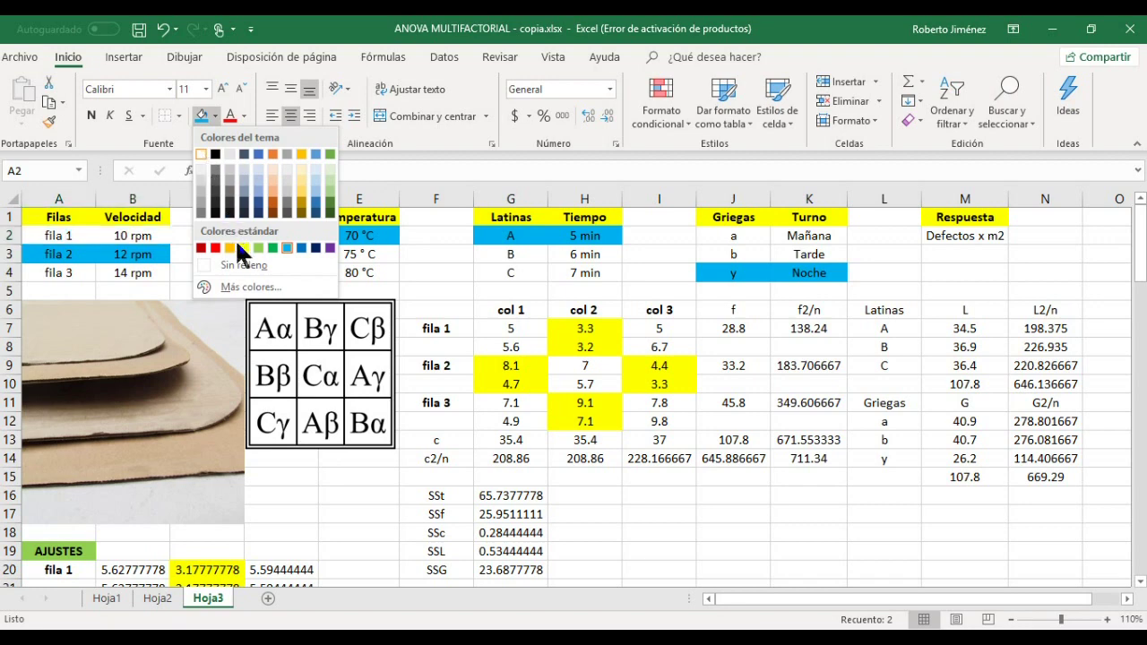
click(237, 264)
click(238, 266)
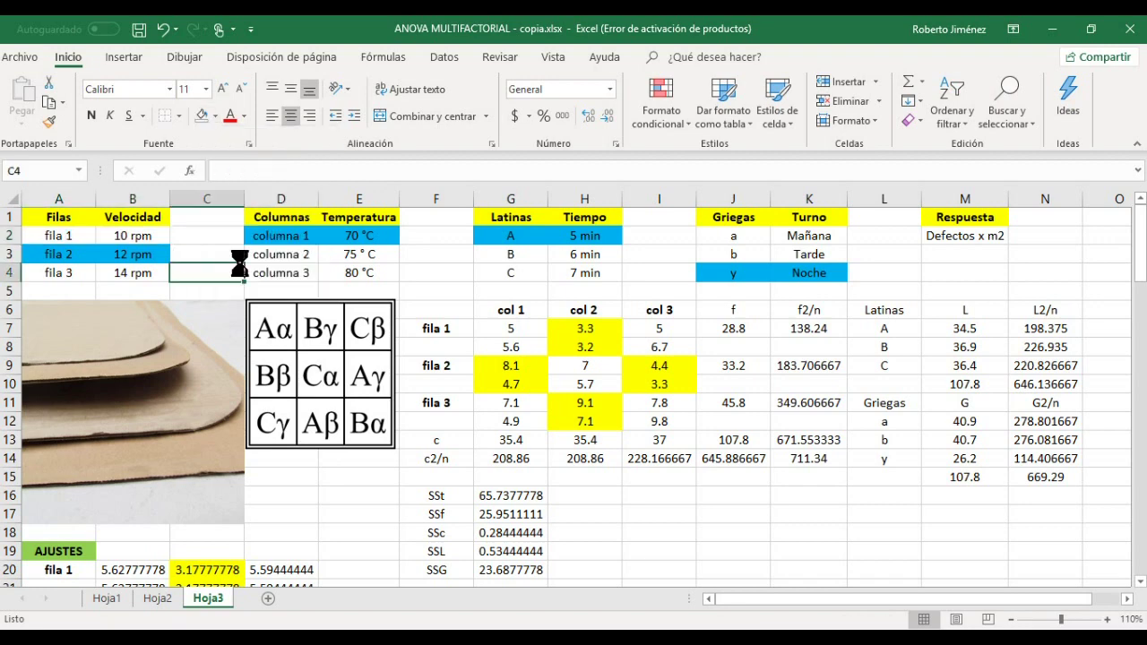
click(189, 244)
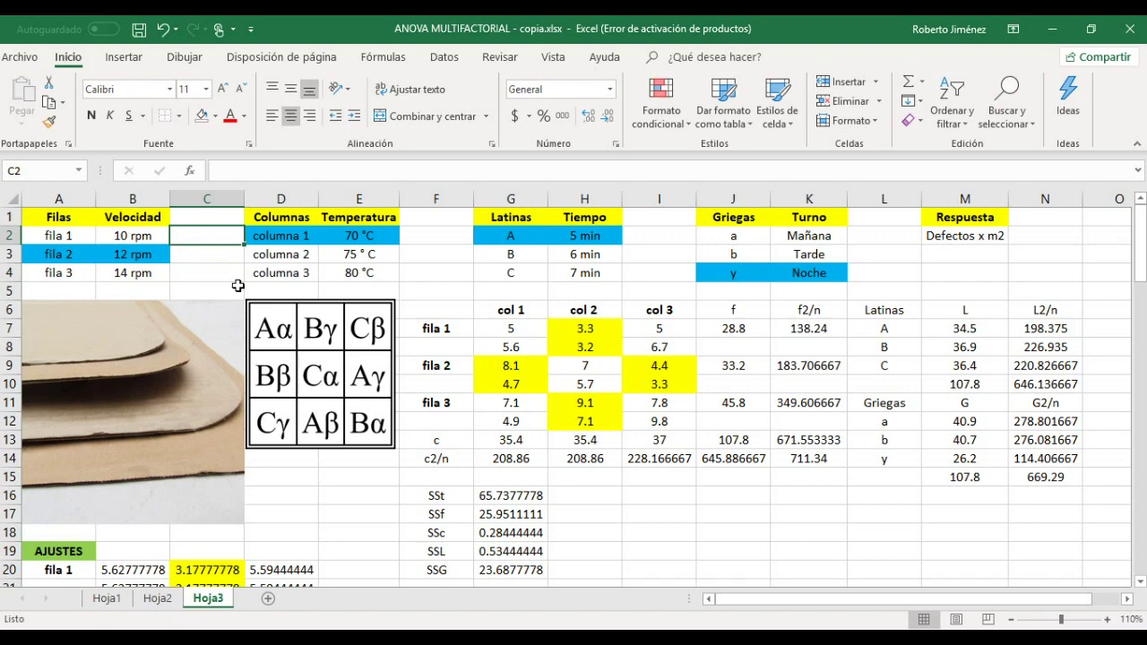
Check the highlighted fila 2 level in row 3 and look across the other factor tables up to the Turno column
key(Down)
key(Left)
key(Left)
key(Right)
key(Right)
key(Right)
key(Right)
key(Right)
key(Right)
key(Right)
key(Right)
key(Right)
key(Right)
Check the Griegas y level in row 4 and the Respuesta variable Defectos x m2 in M2
key(Down)
key(Left)
key(Left)
key(Right)
key(Right)
key(Right)
key(Right)
key(Up)
key(Up)
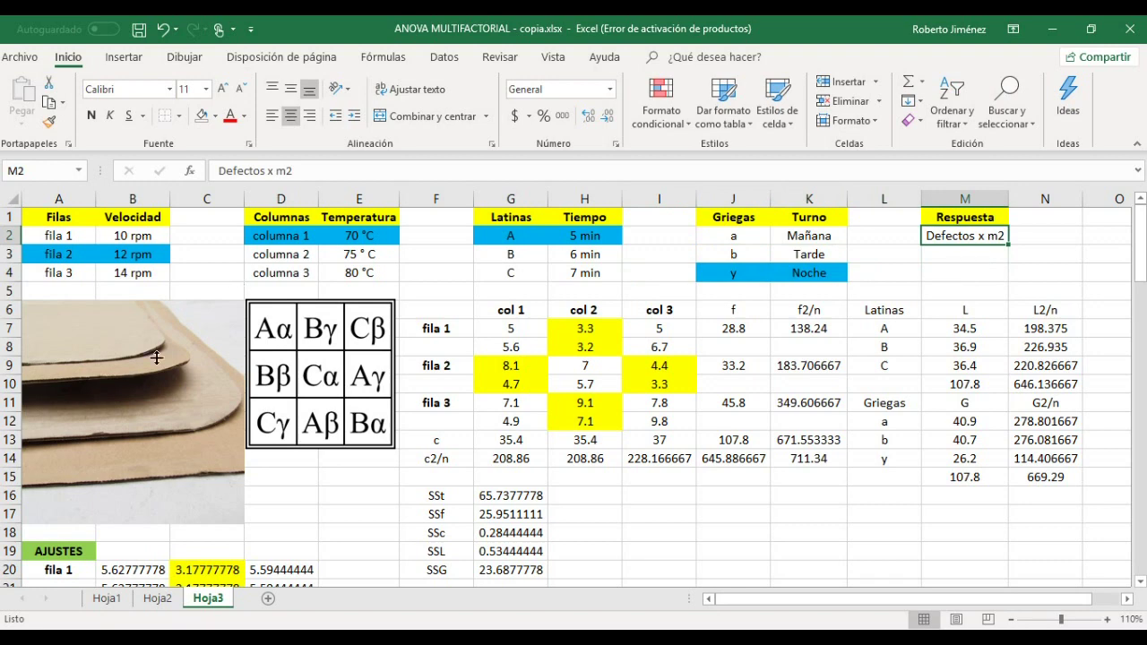
Review the highlighted fila 2 speed in A3:B3 and columna 1 temperature in D2:E2 as chosen levels
click(134, 254)
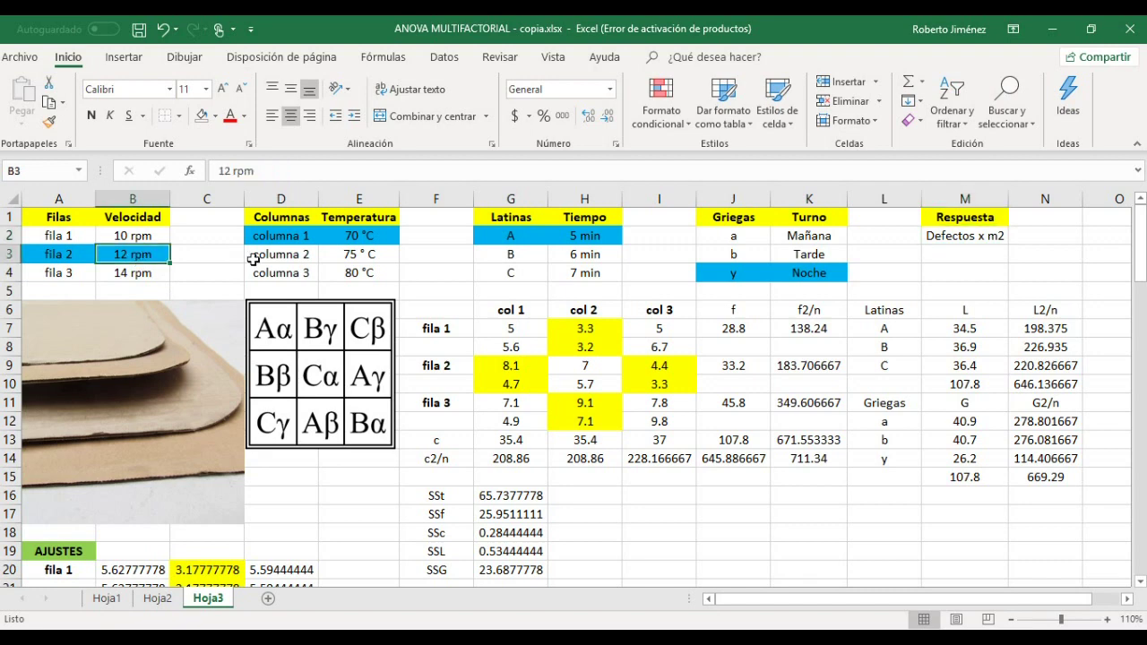
key(Left)
key(Right)
key(Right)
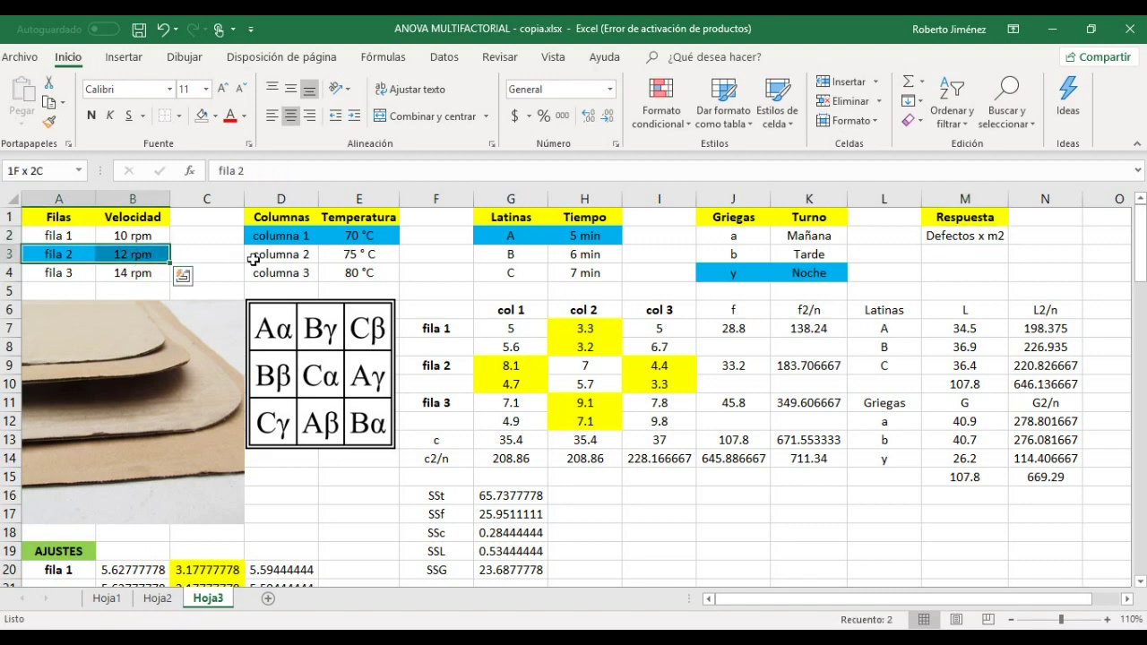
key(Right)
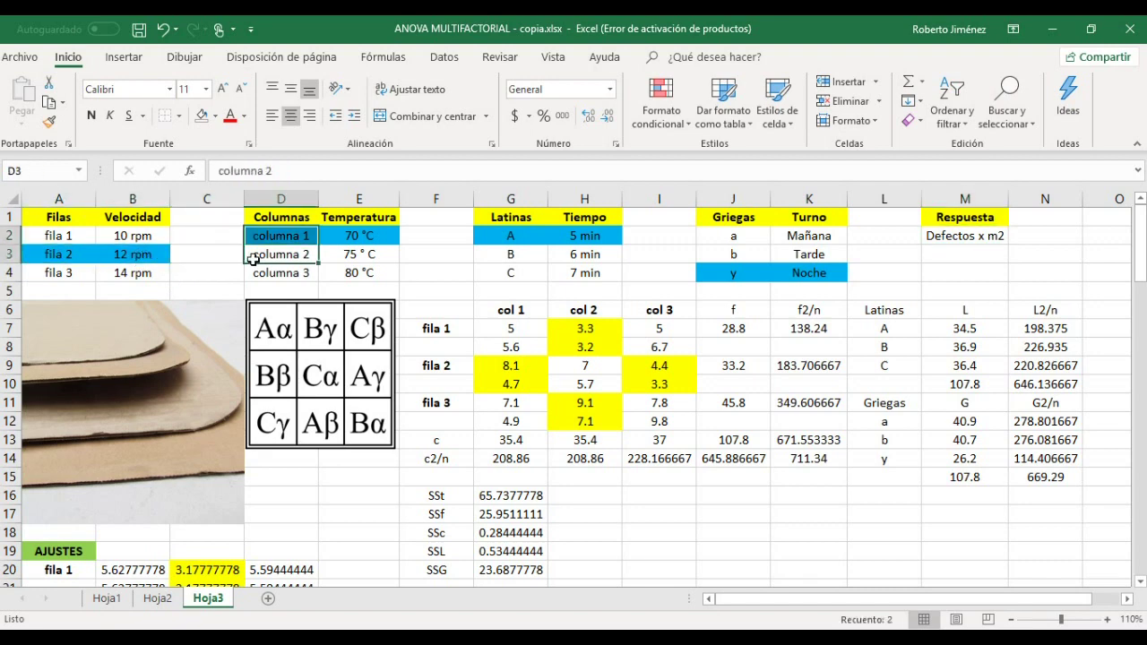
key(Right)
key(Up)
key(Left)
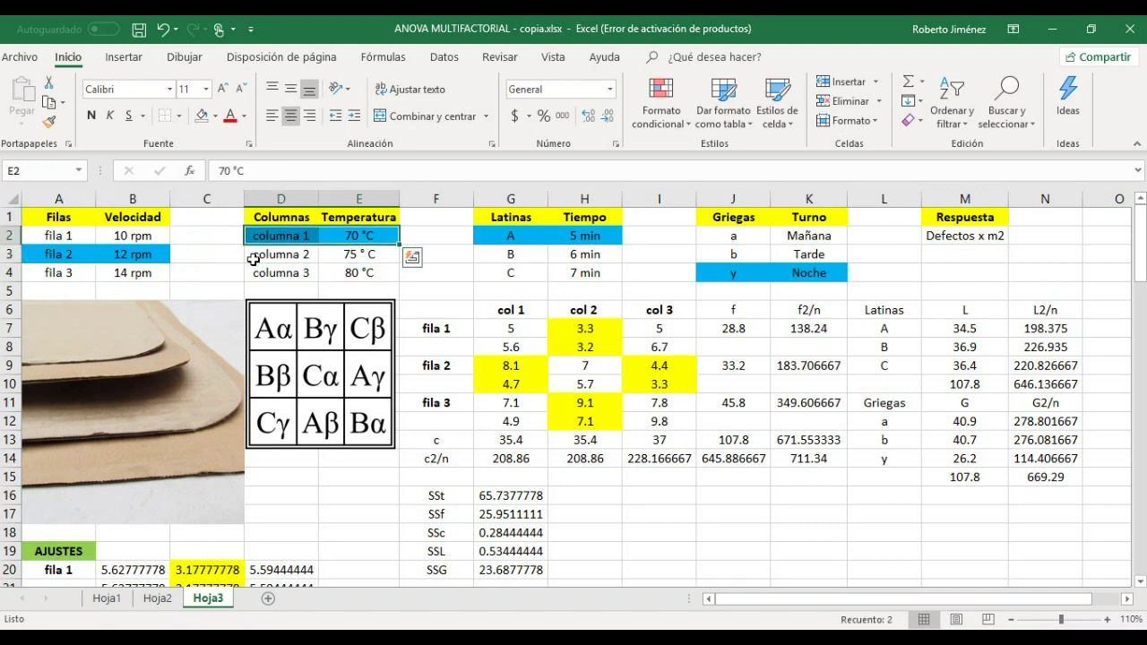
Review the highlighted Latinas level A and its time in G2:H2 as the chosen level
key(Right)
key(Right)
key(Right)
key(Right)
key(shift+Left)
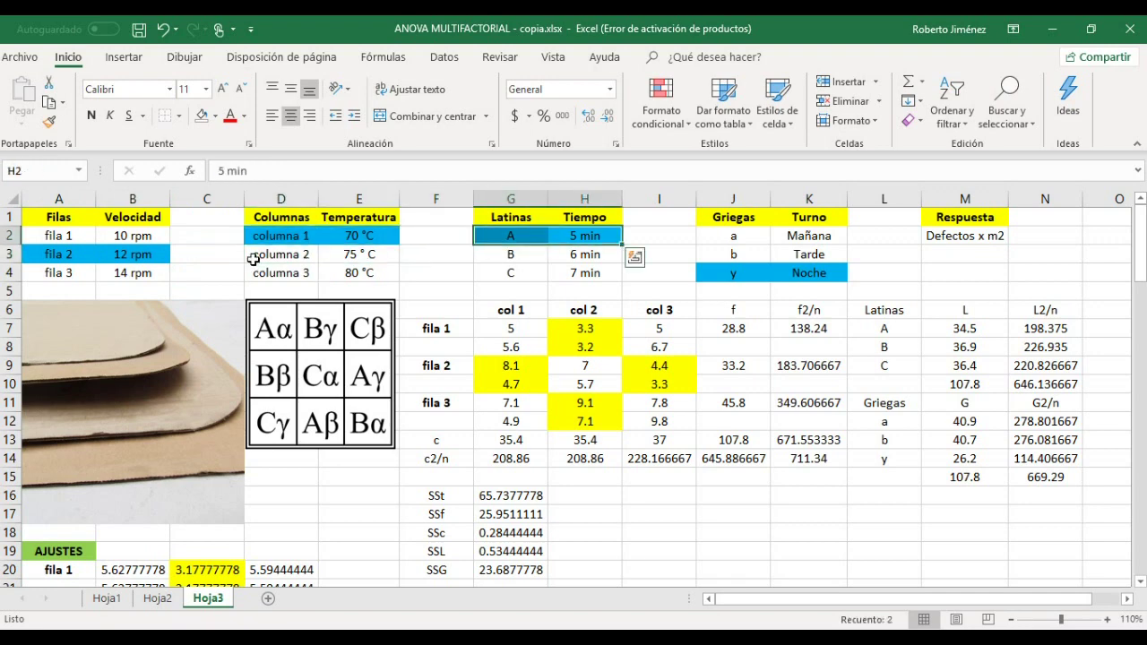
key(Right)
key(Right)
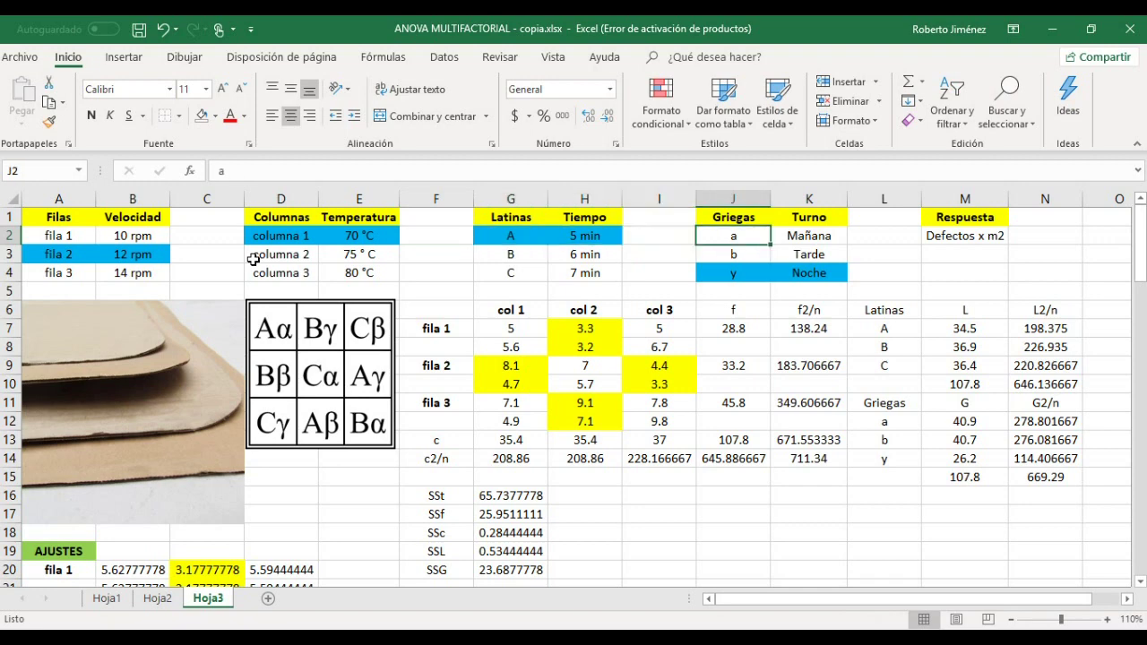
Review the highlighted Griegas level y and its Noche shift in J4:K4 as the chosen level
key(Down)
key(Down)
key(shift+Right)
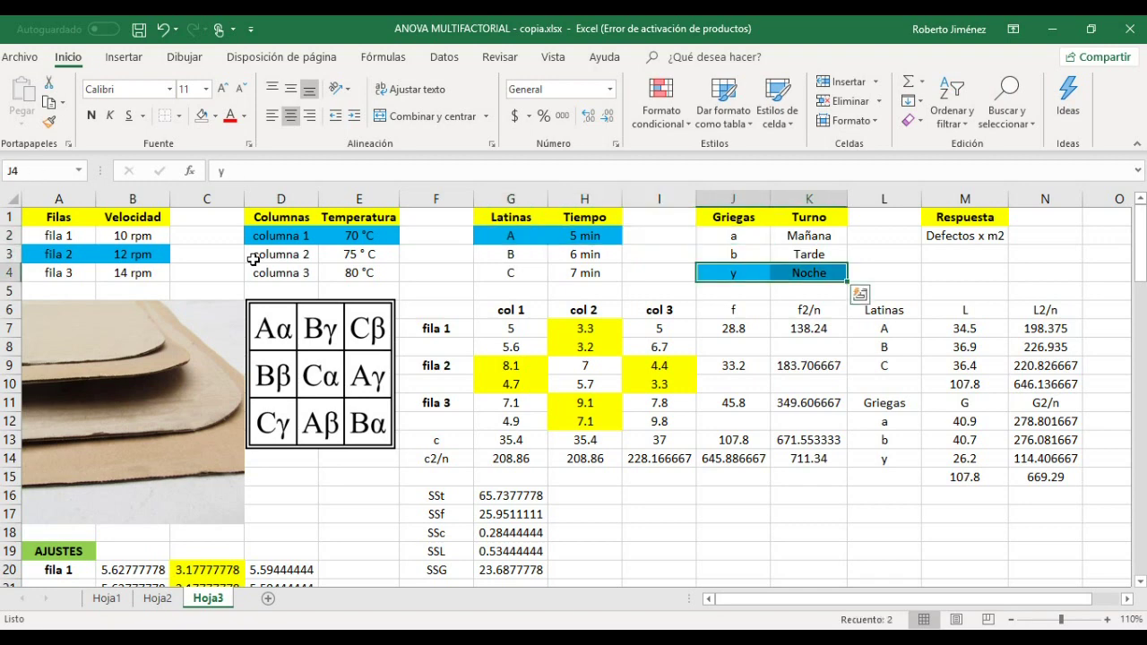
key(Right)
key(shift+Right)
key(shift+Left)
key(Left)
key(Right)
key(shift+Right)
key(shift+Left)
key(shift+Left)
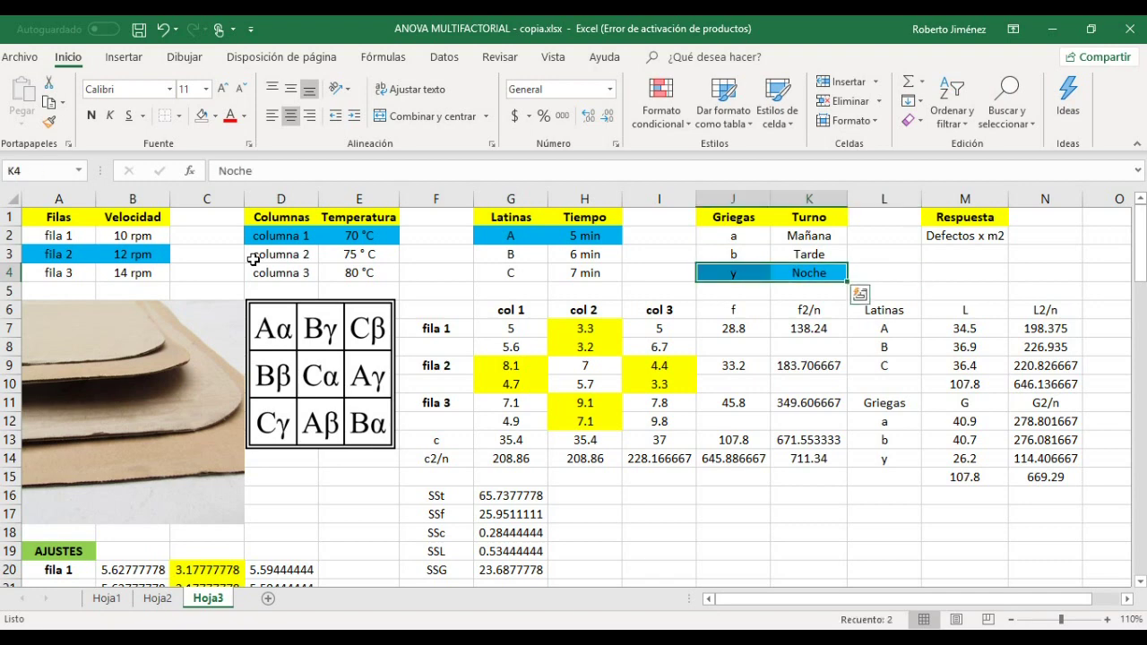
key(shift+Right)
key(shift+Right)
key(shift+Left)
key(Left)
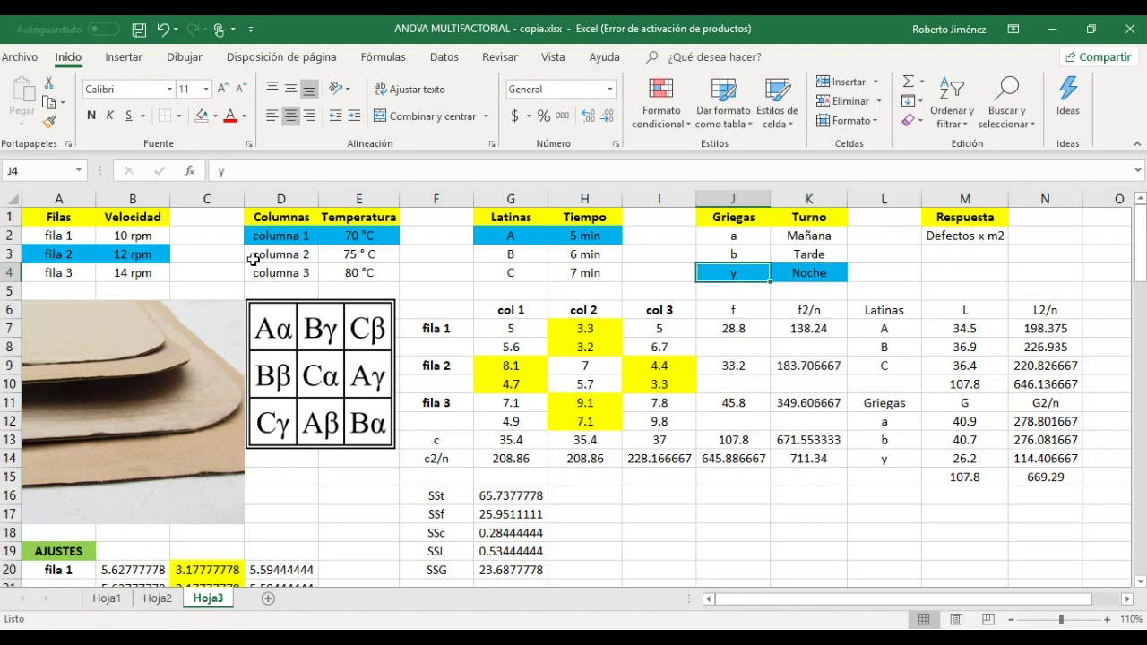
key(shift+Right)
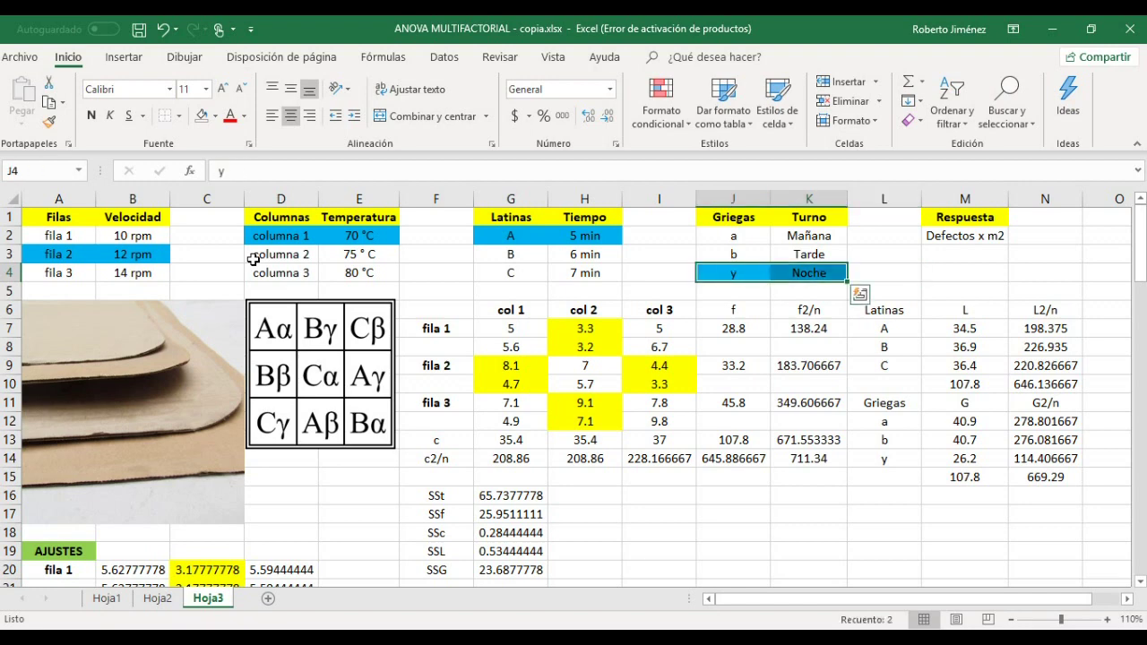
key(Left)
key(Right)
key(Right)
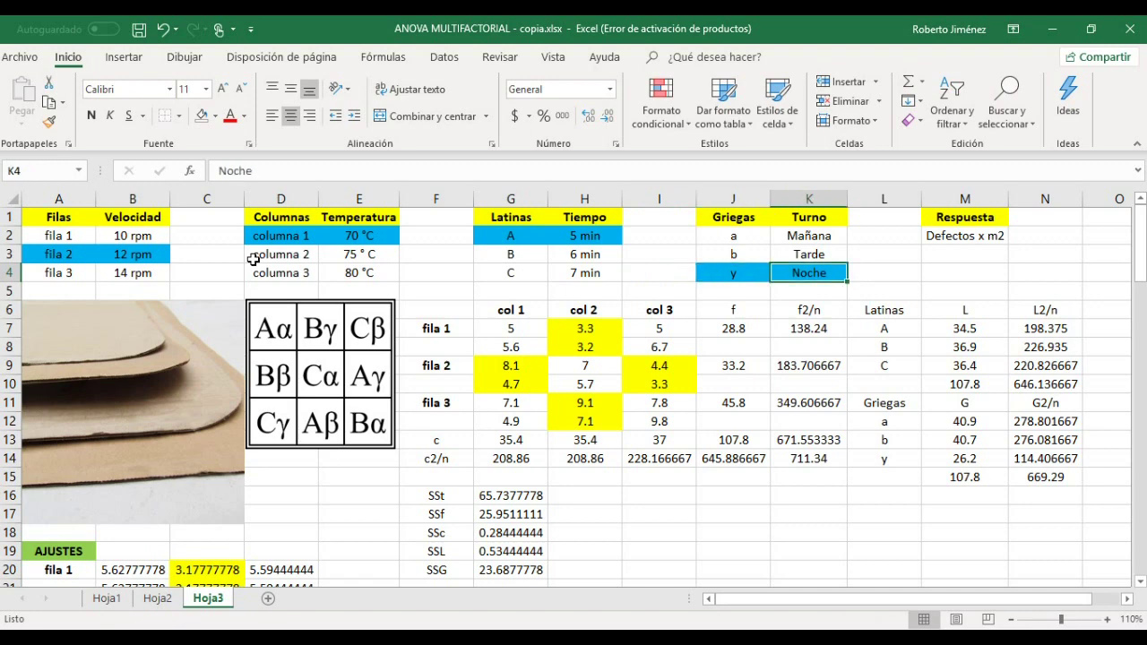